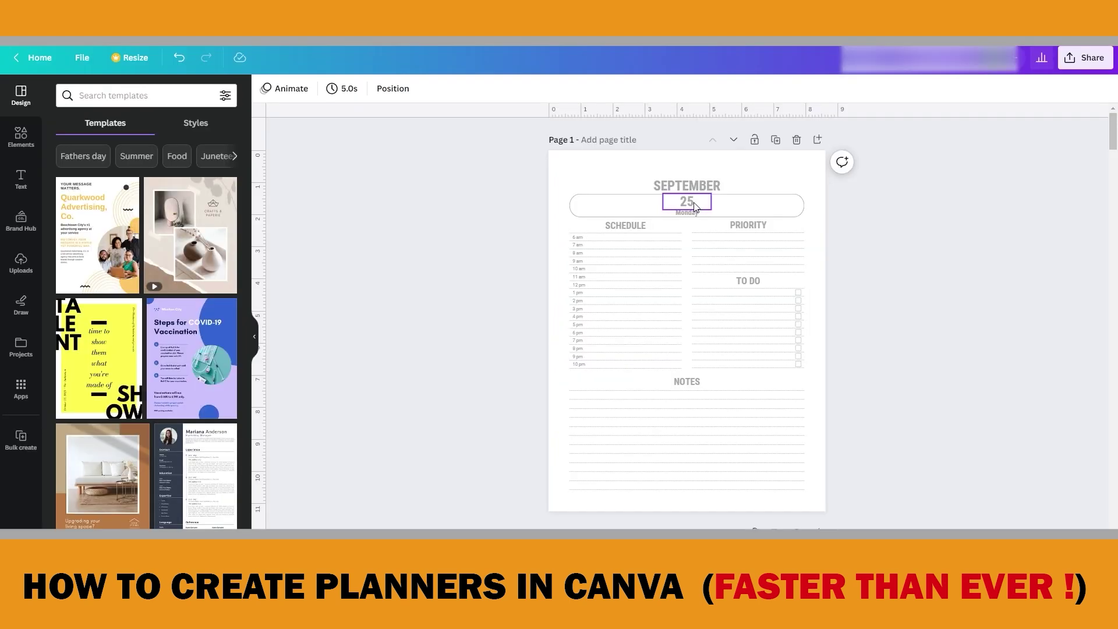
Scroll down through the designs to reach the lined notebook with page numbers
scroll(731, 309, "down", 5)
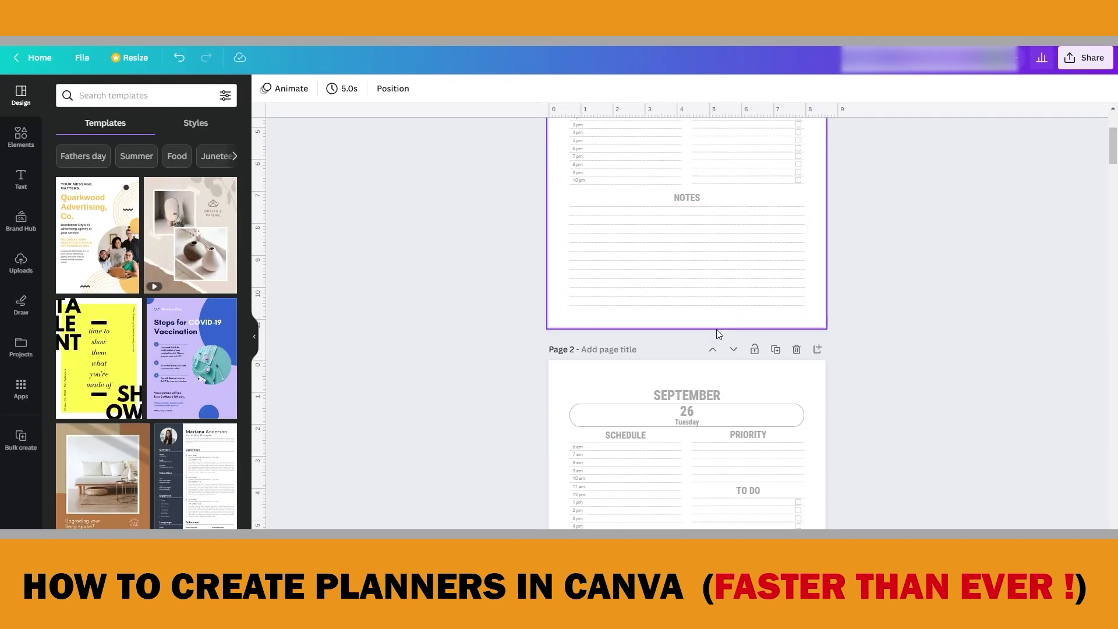
scroll(716, 329, "down", 3)
scroll(687, 243, "down", 6)
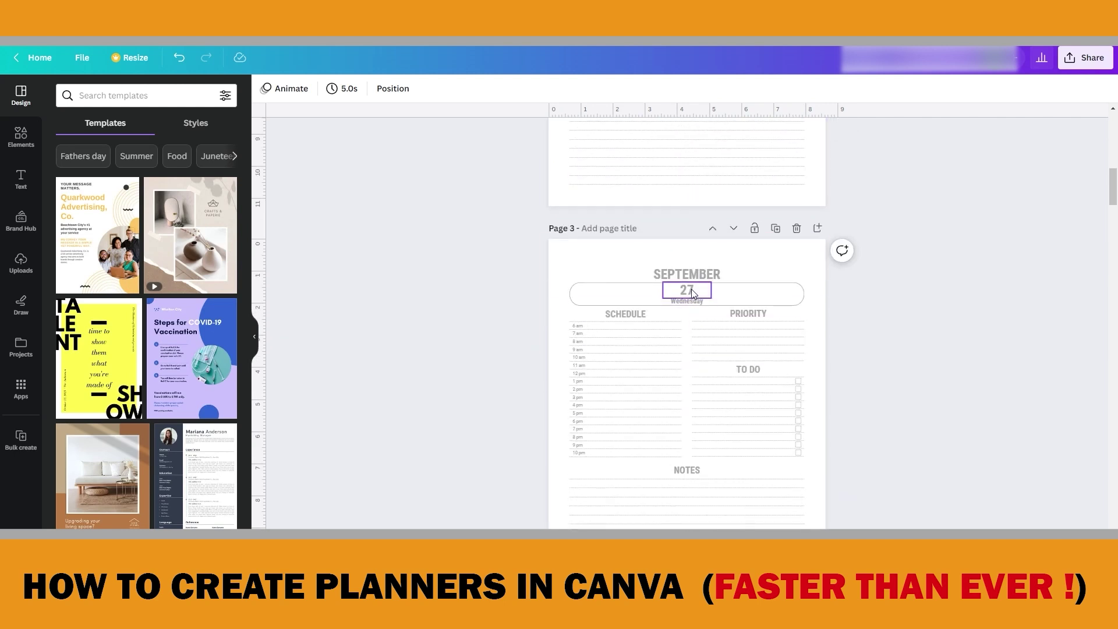
scroll(692, 291, "down", 6)
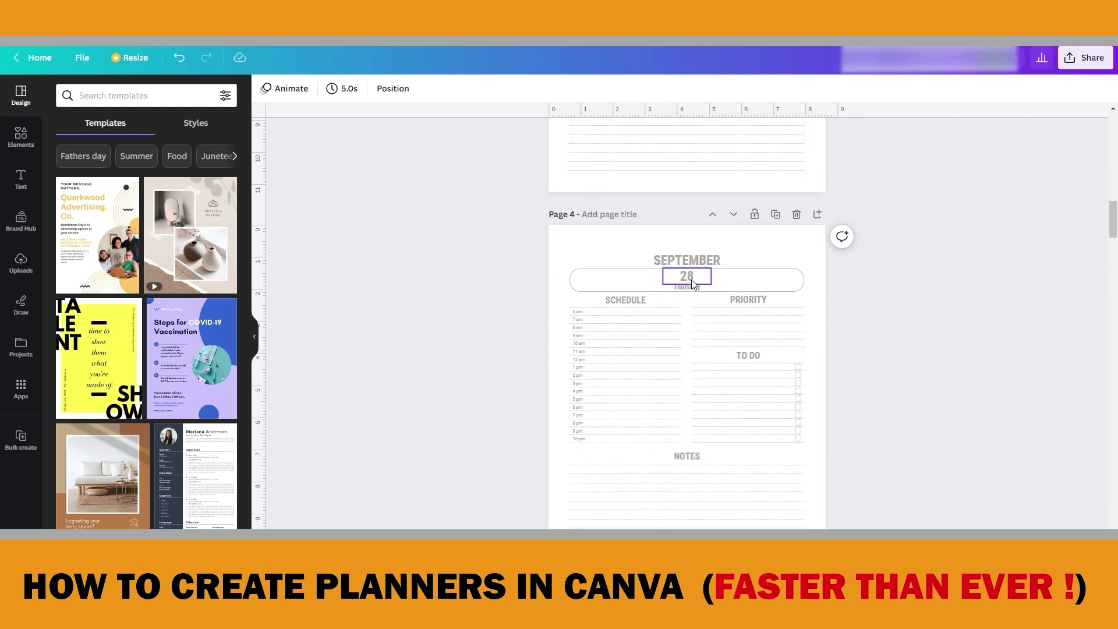
scroll(693, 284, "down", 6)
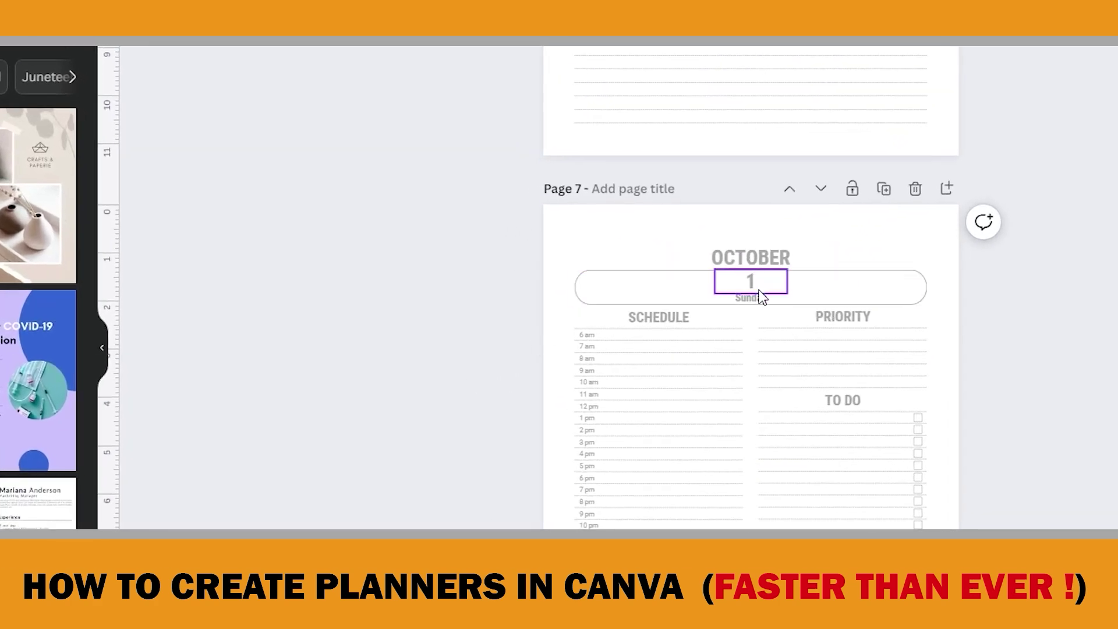
scroll(759, 295, "down", 3)
scroll(764, 339, "down", 5)
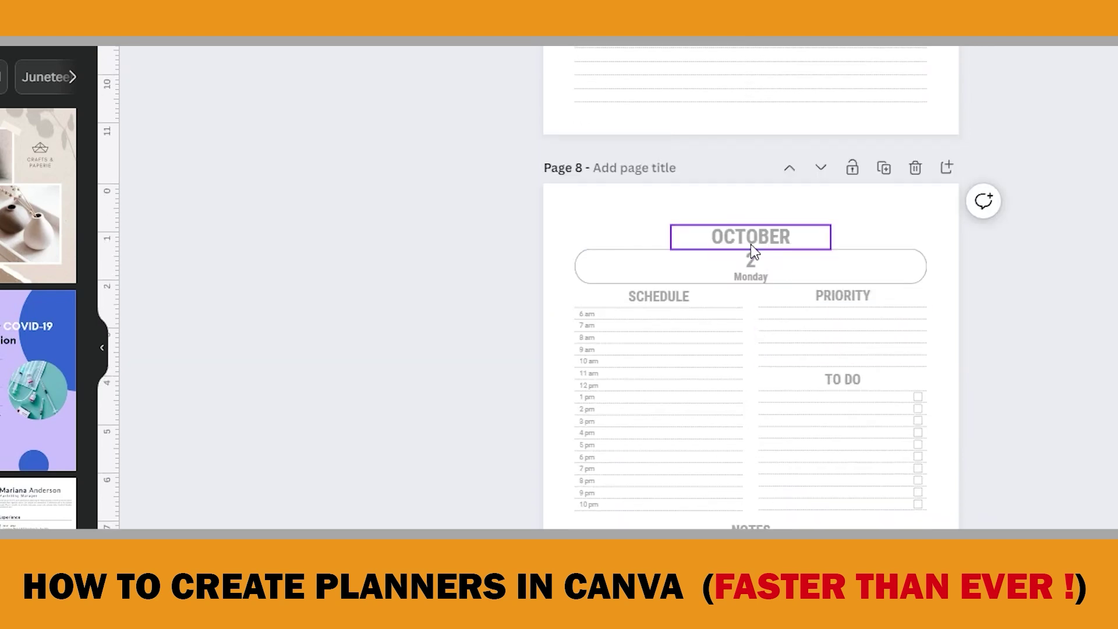
scroll(754, 279, "down", 10)
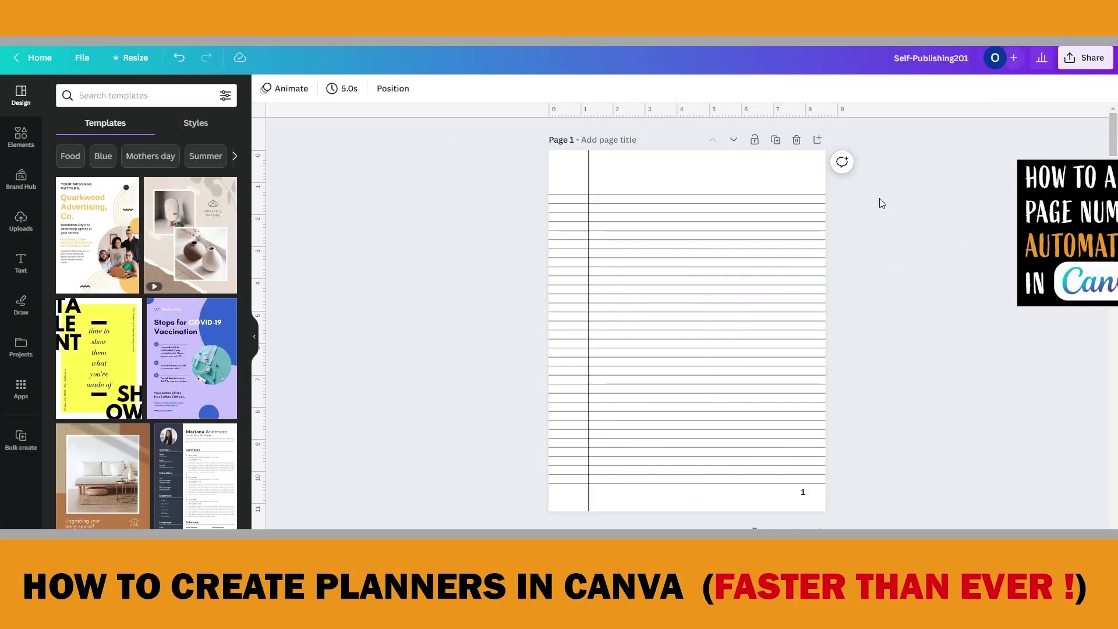
scroll(880, 203, "down", 1)
scroll(880, 198, "down", 5)
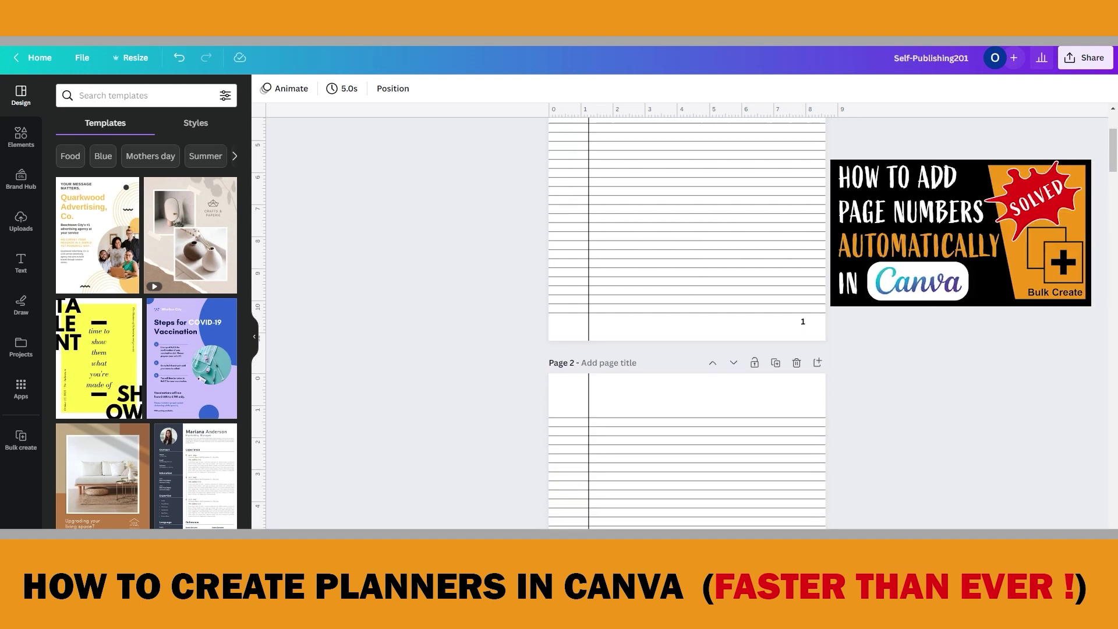
scroll(687, 323, "down", 3)
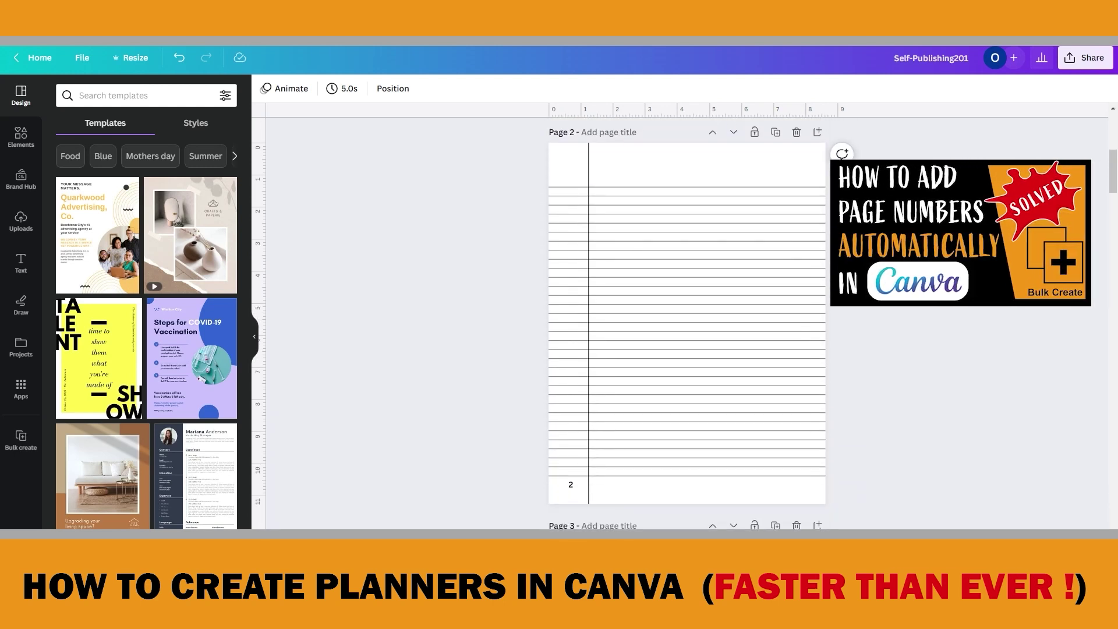
scroll(879, 246, "up", 10)
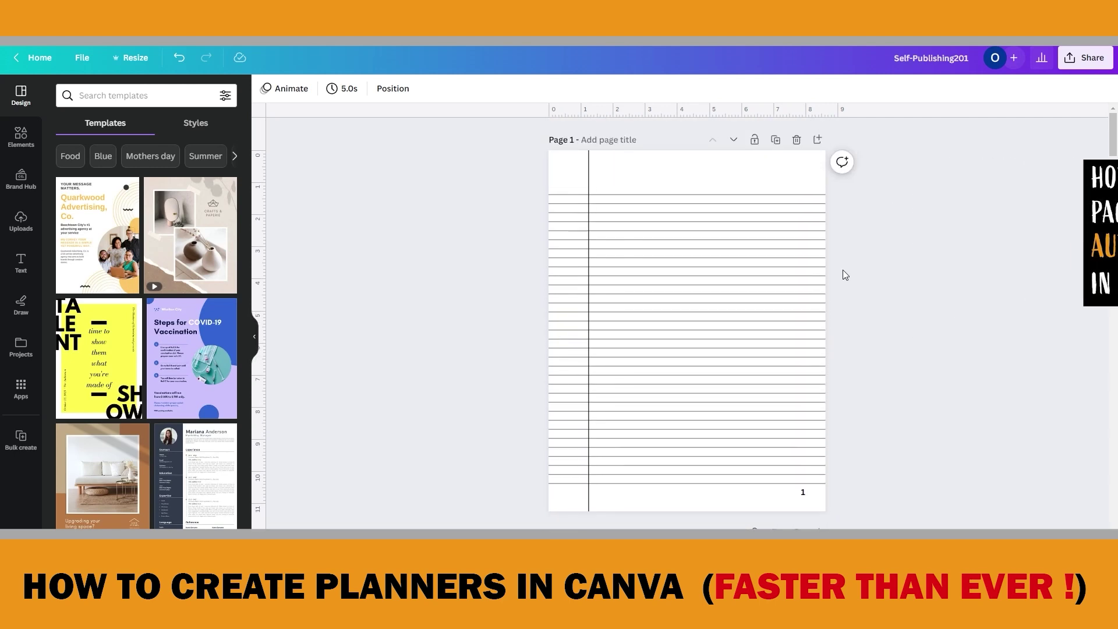
left_click_drag(833, 263, 802, 242)
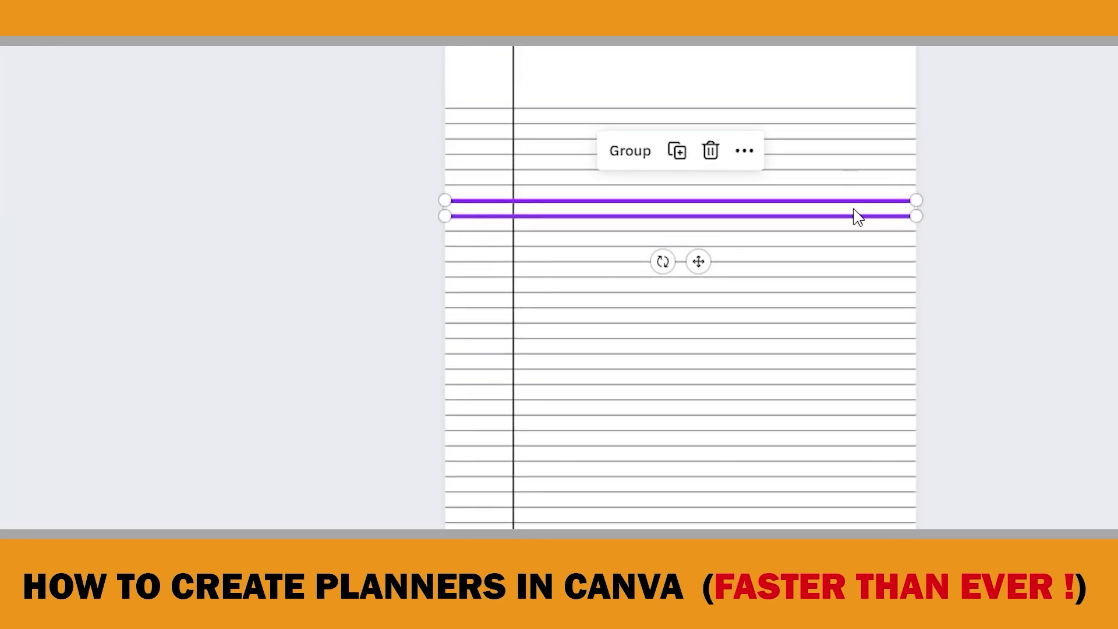
left_click_drag(858, 217, 853, 215)
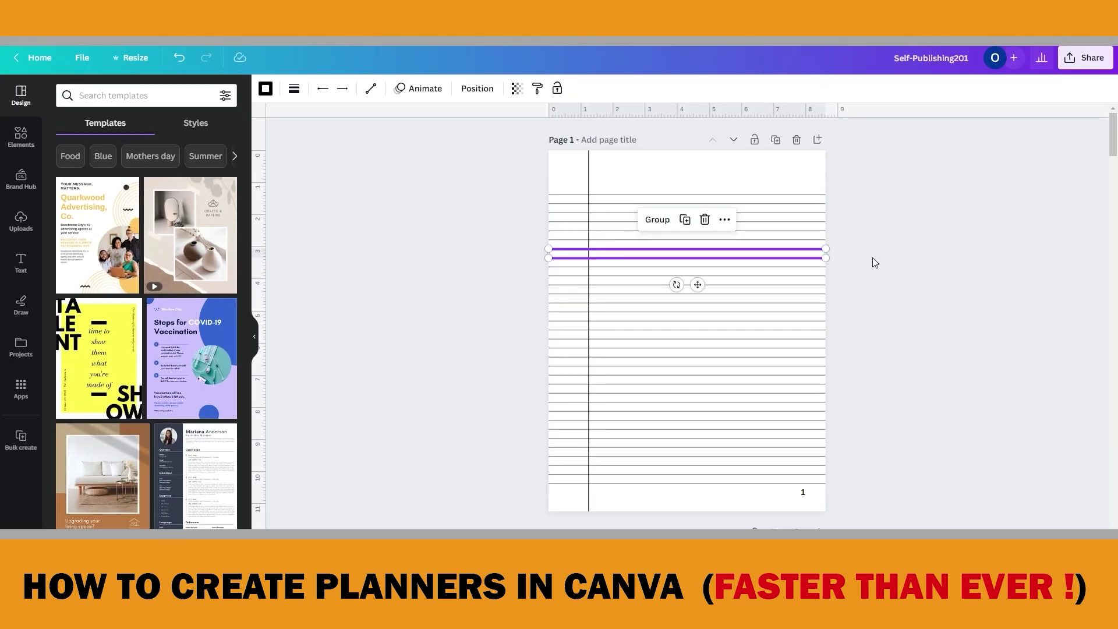
left_click(963, 226)
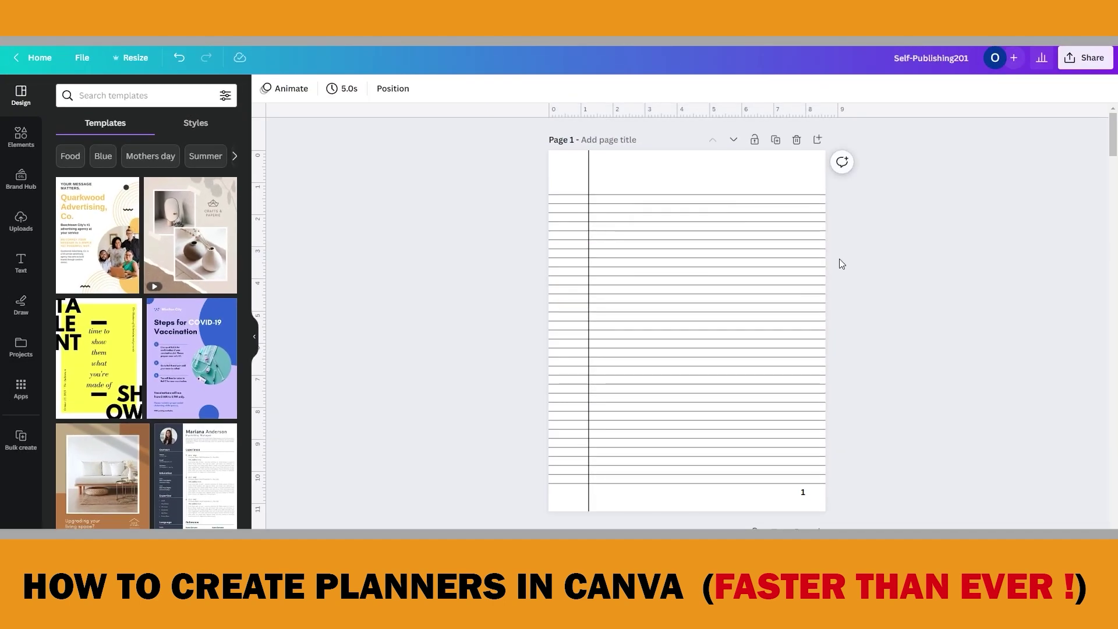
left_click_drag(838, 245, 803, 256)
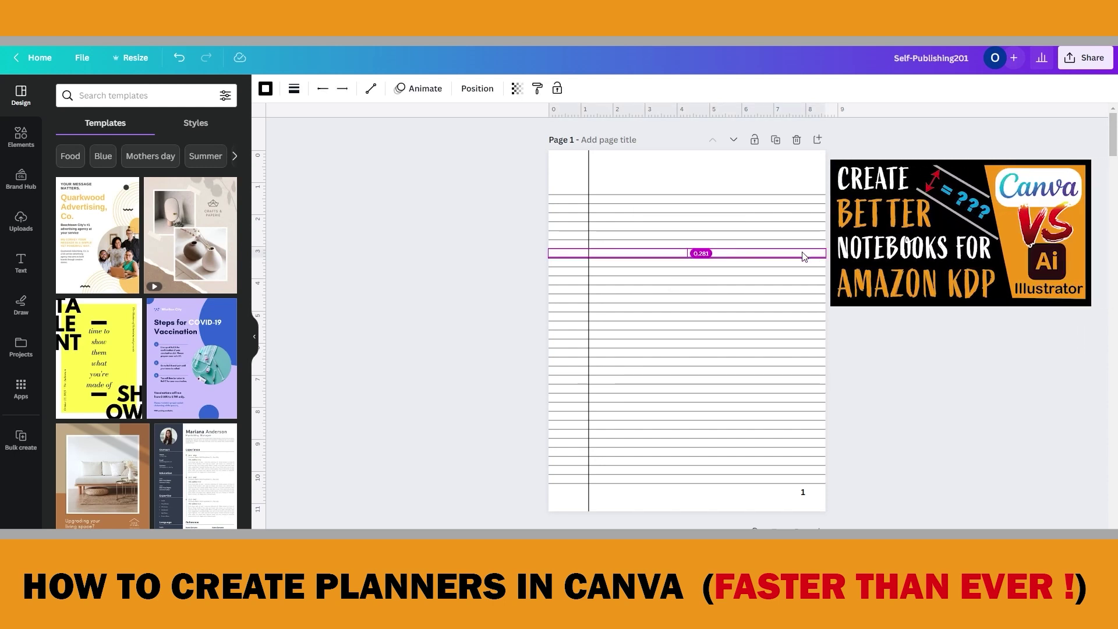
left_click_drag(802, 257, 803, 257)
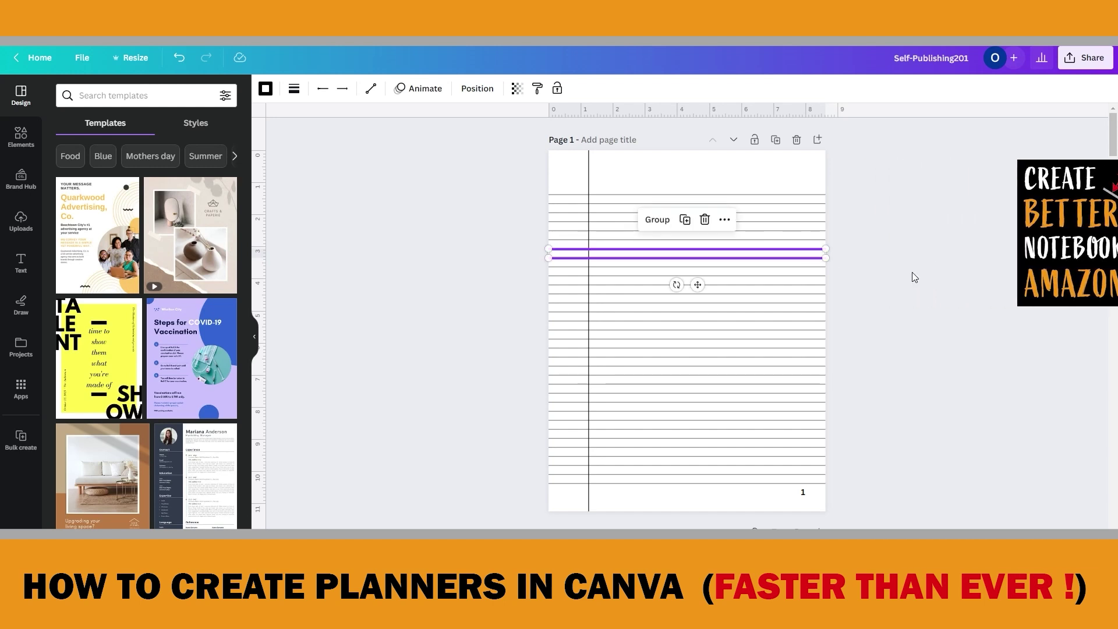
left_click(880, 309)
scroll(850, 458, "down", 5)
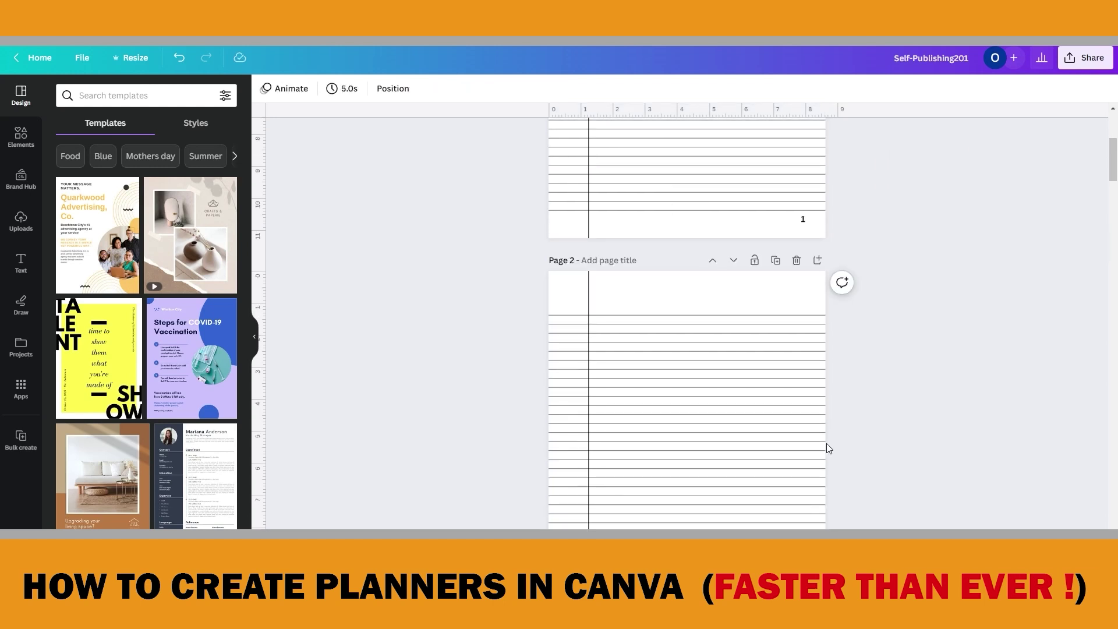
scroll(826, 443, "down", 5)
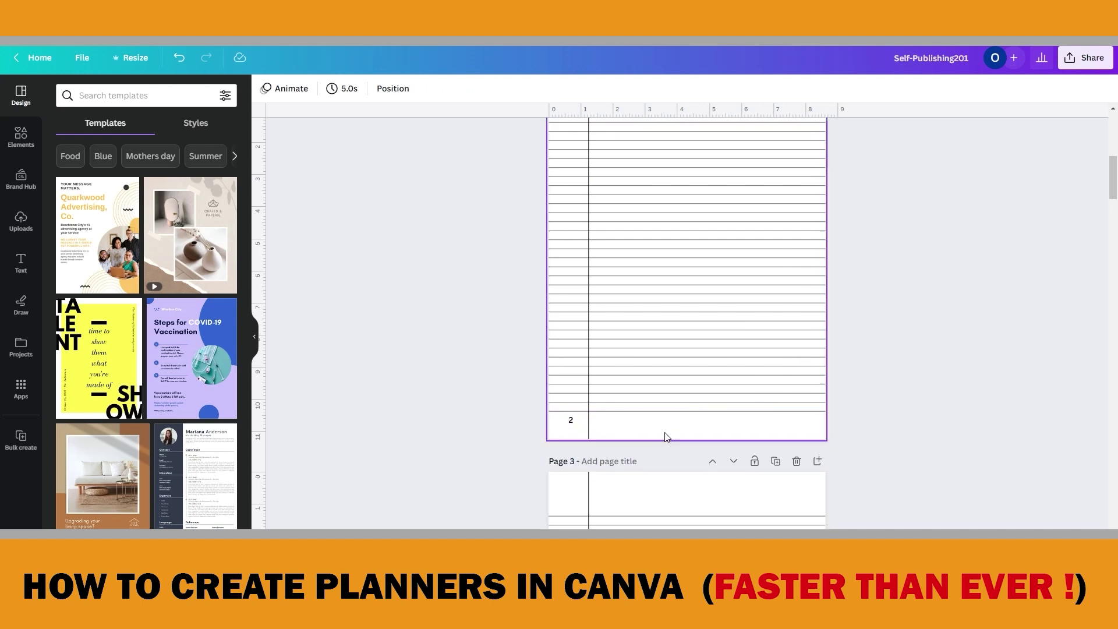
scroll(883, 404, "down", 8)
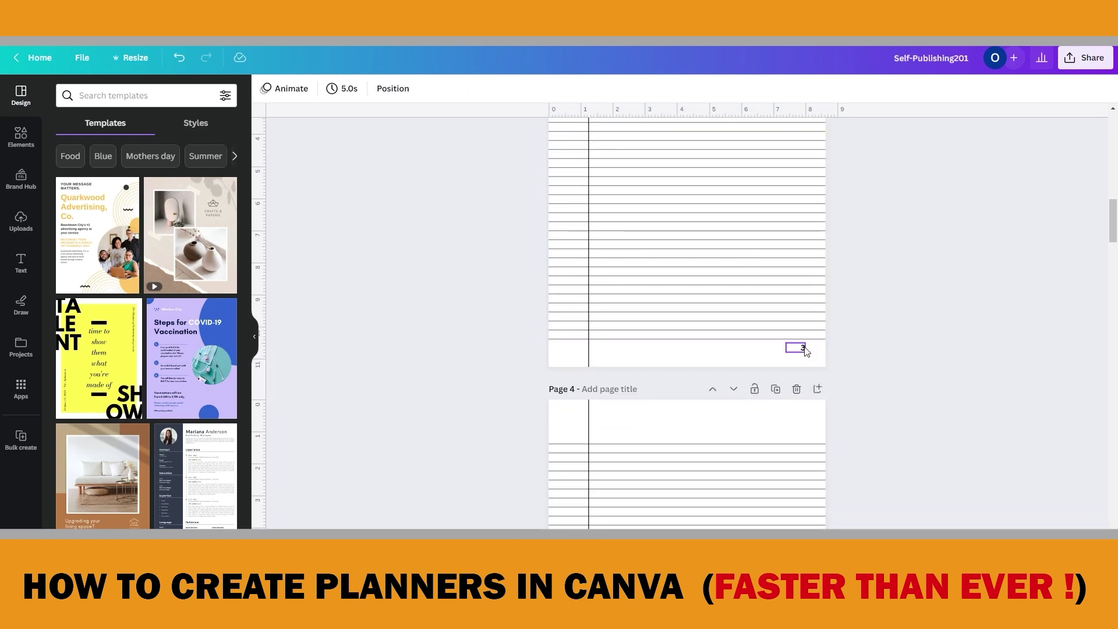
scroll(847, 364, "down", 7)
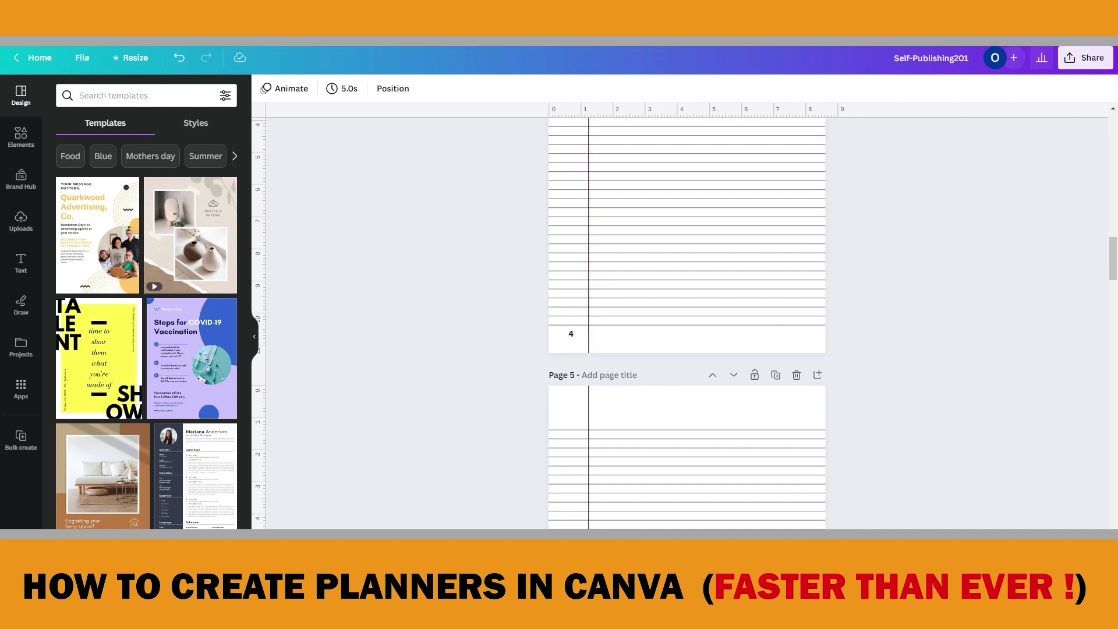
left_click_drag(1111, 274, 1100, 165)
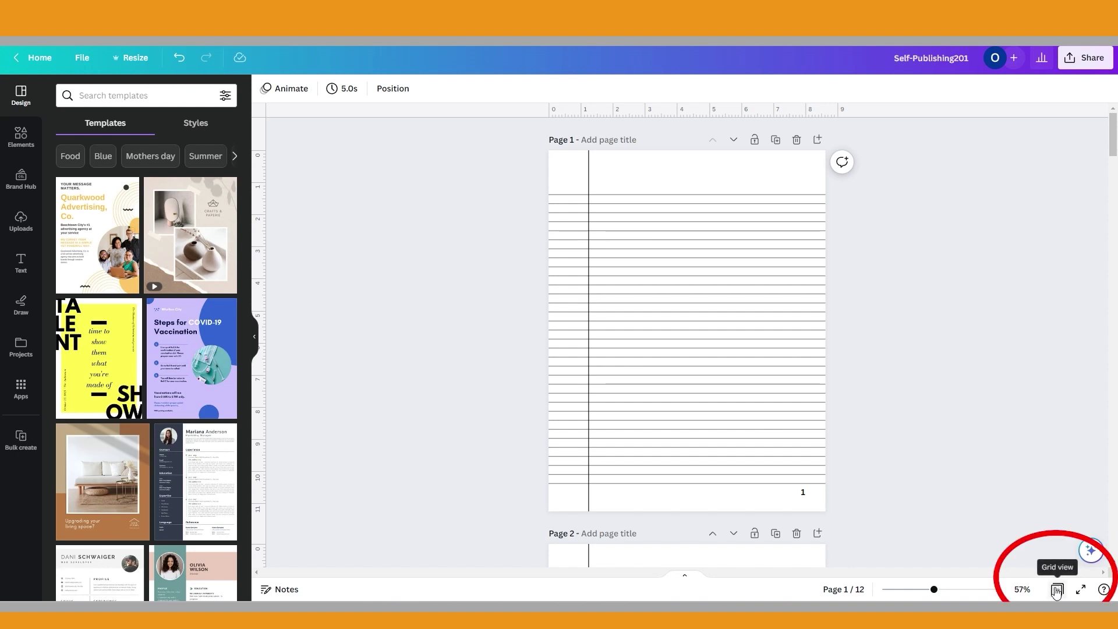
In Grid view, select and delete pages 2–12, keeping only page 1
left_click(1058, 590)
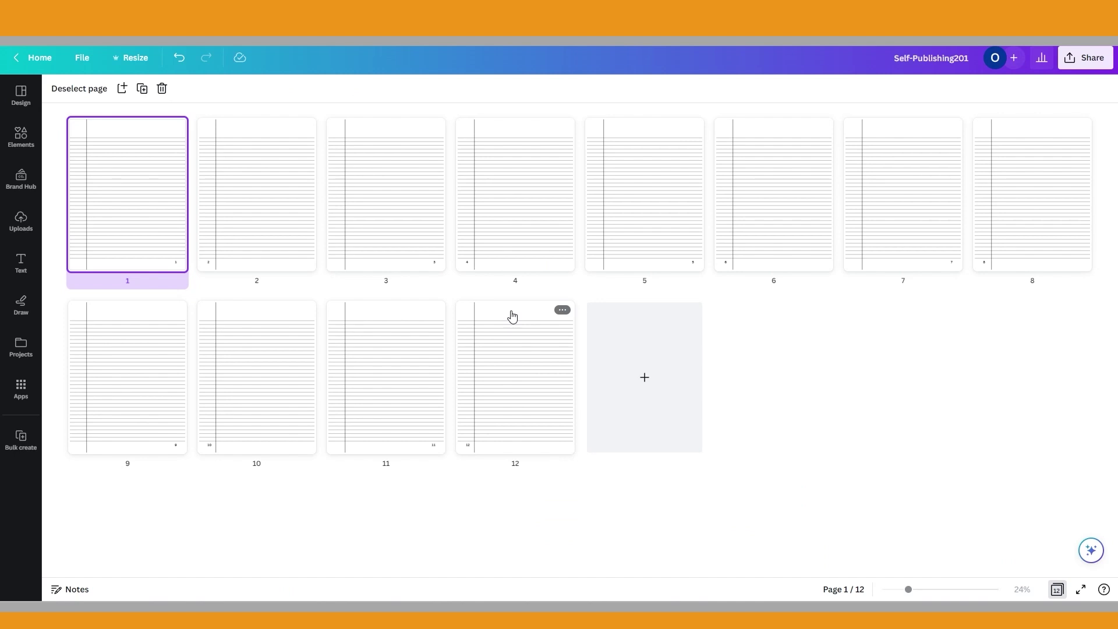
left_click(512, 316, "ctrl")
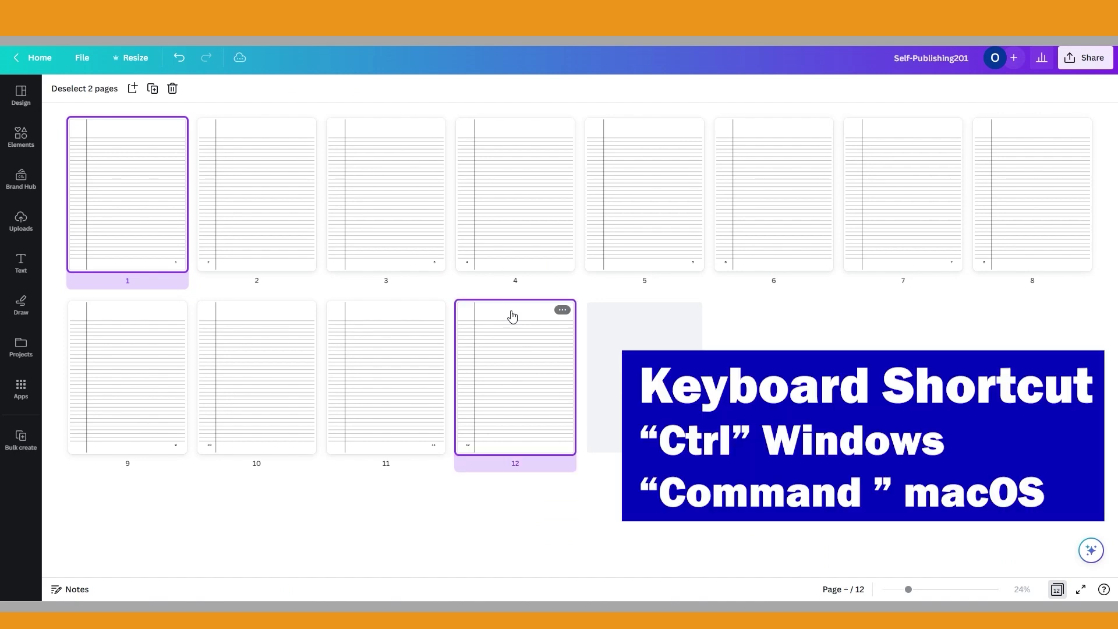
left_click(392, 316, "ctrl")
left_click(299, 317, "ctrl")
left_click(158, 319, "ctrl")
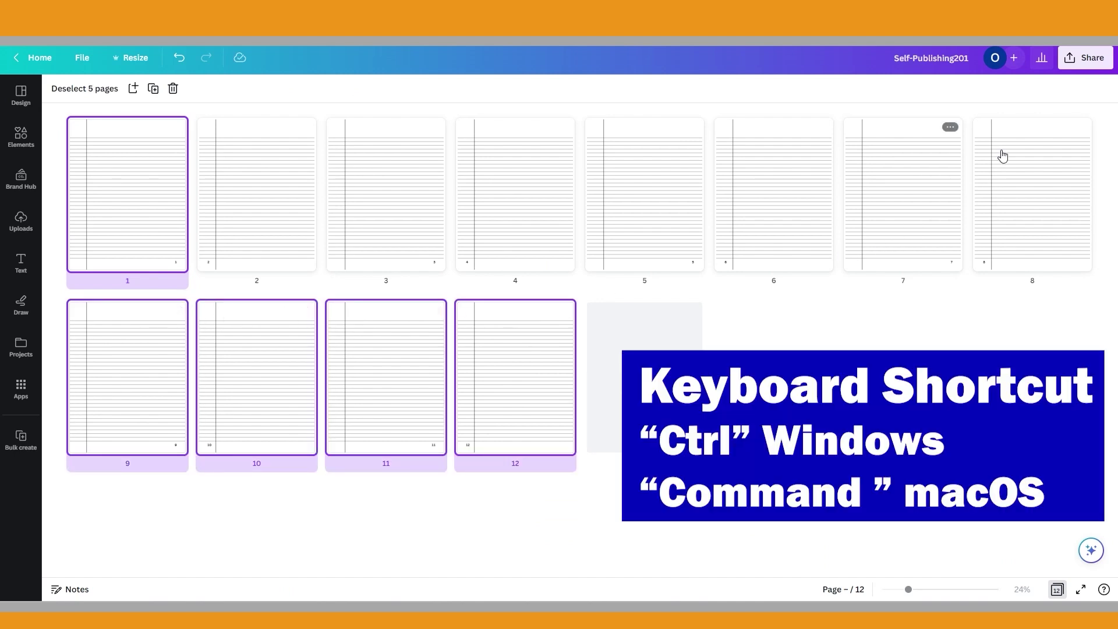
left_click(1011, 133, "ctrl")
left_click(884, 133, "ctrl")
left_click(757, 133, "ctrl")
left_click(635, 132, "ctrl")
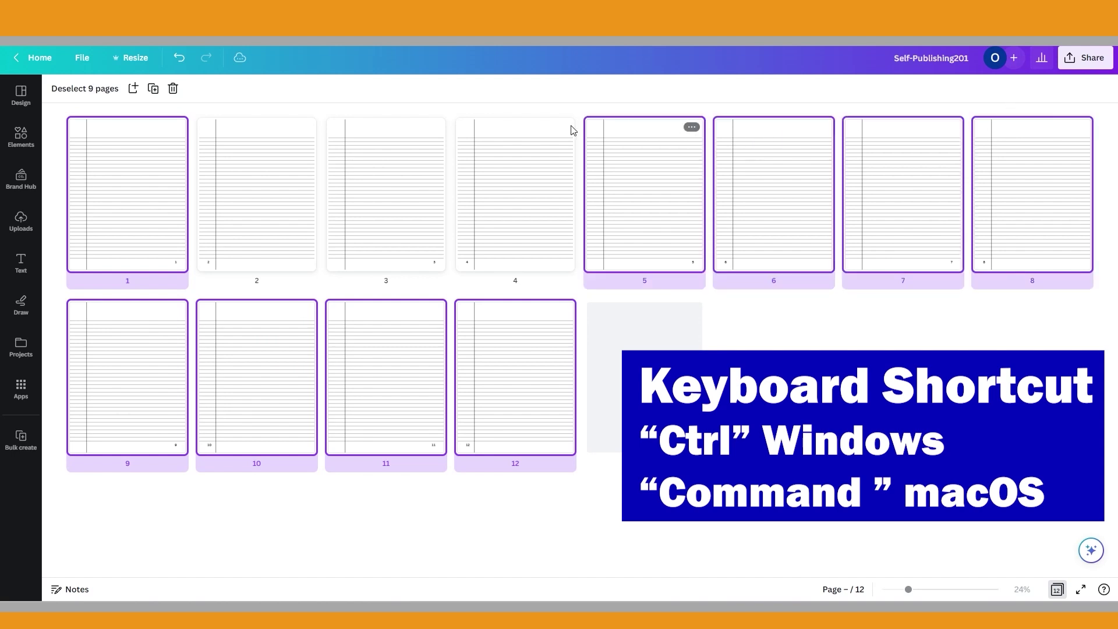
left_click(512, 131, "ctrl")
left_click(416, 133, "ctrl")
left_click(272, 134, "ctrl")
left_click(170, 133, "ctrl")
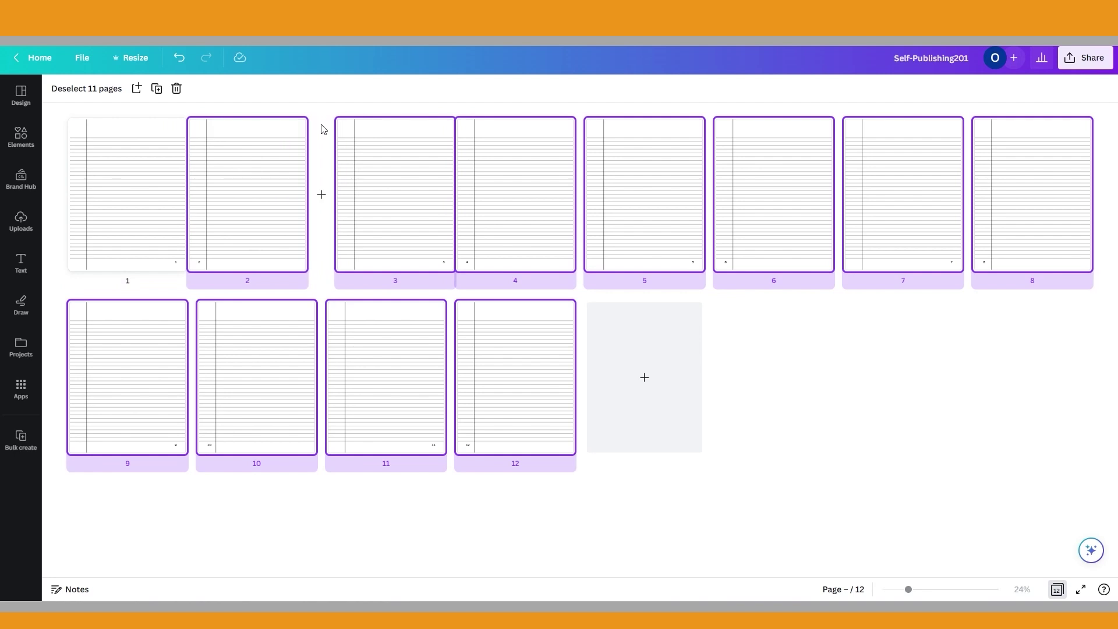
key("Delete")
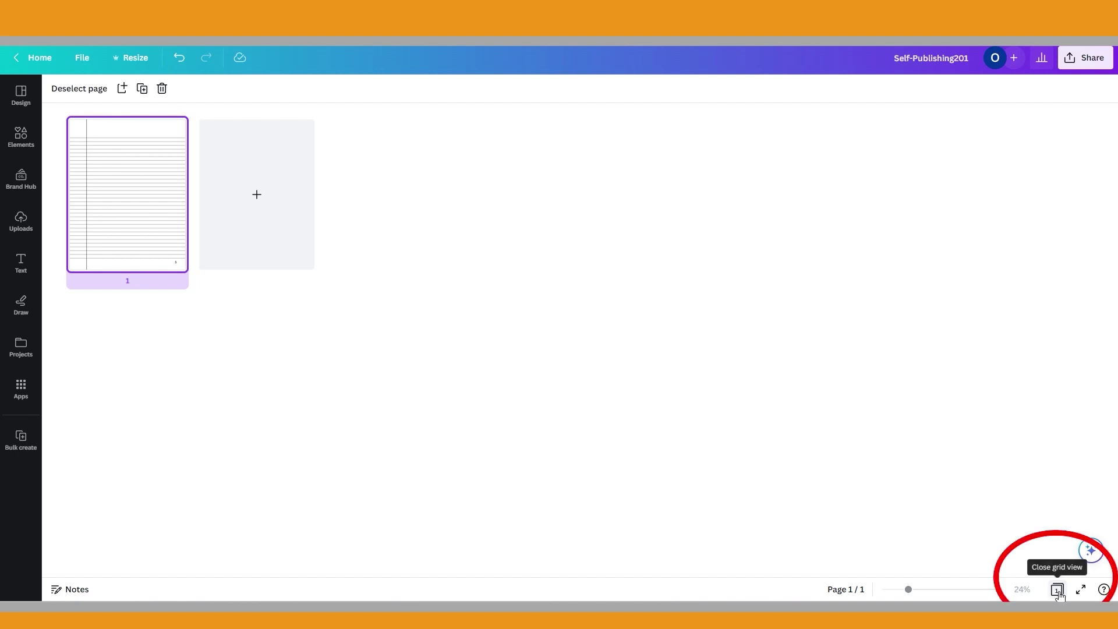
left_click(1057, 591)
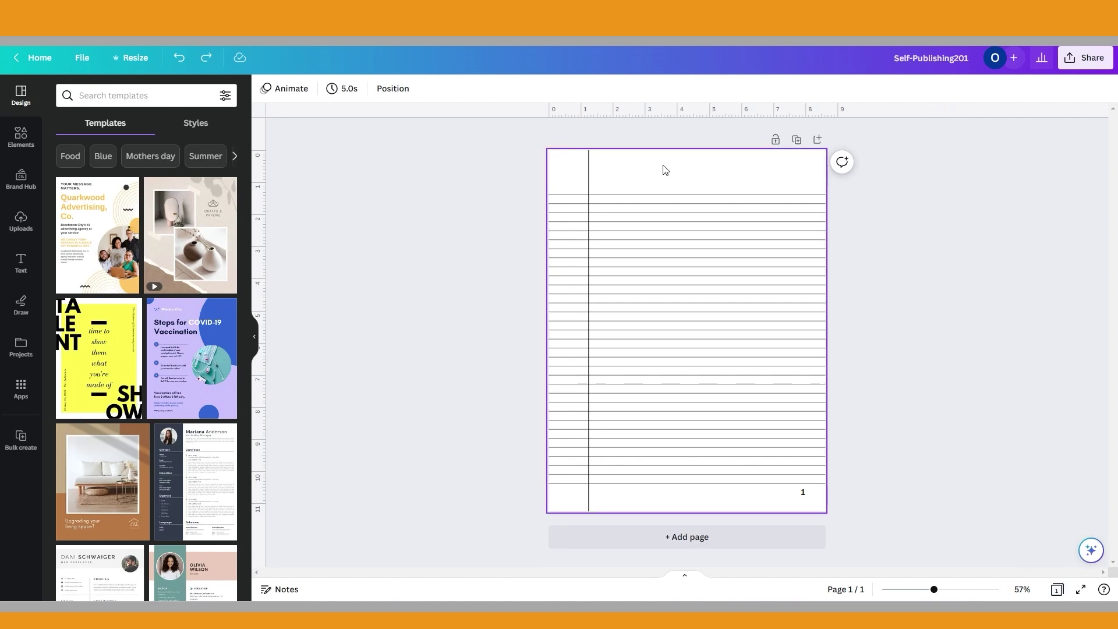
Delete the vertical margin line and the four ruled lines across the page top
left_click(584, 167)
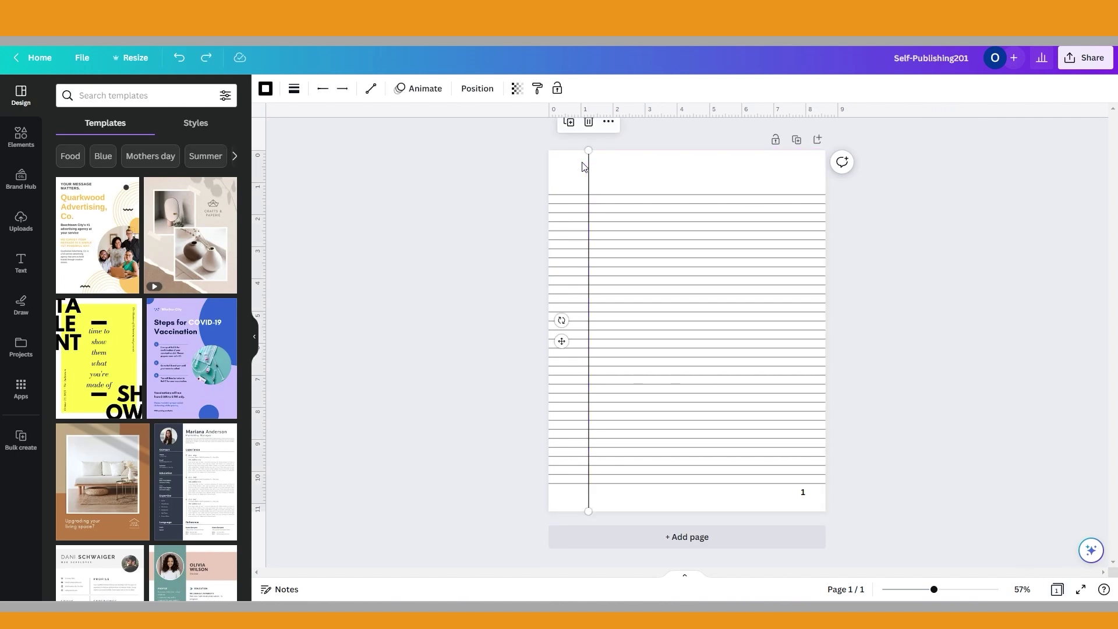
key("Delete")
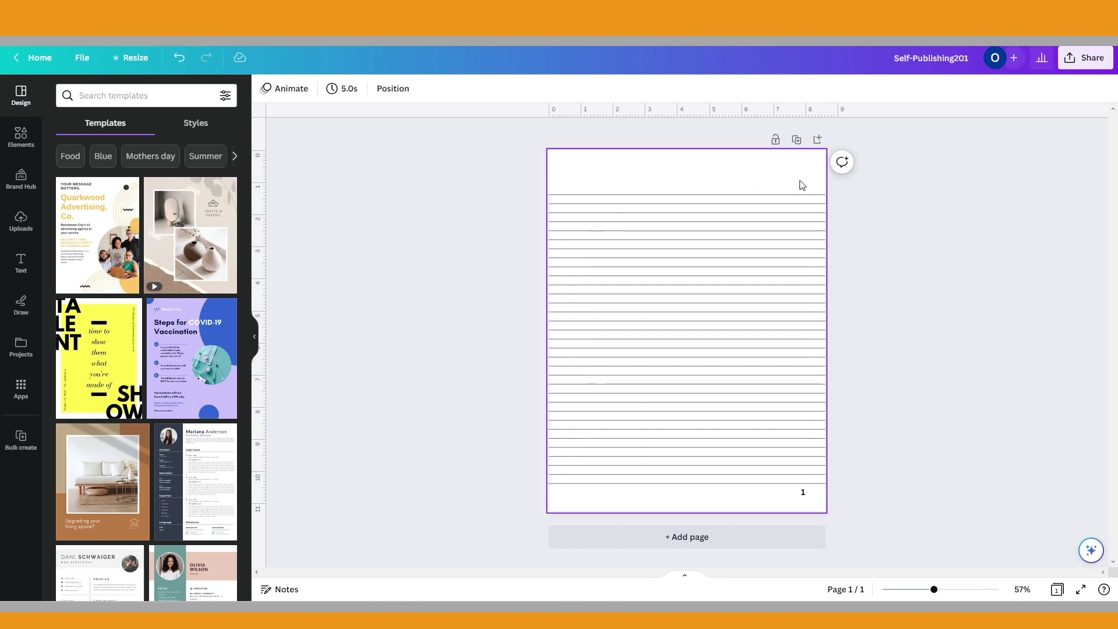
left_click_drag(802, 185, 833, 225)
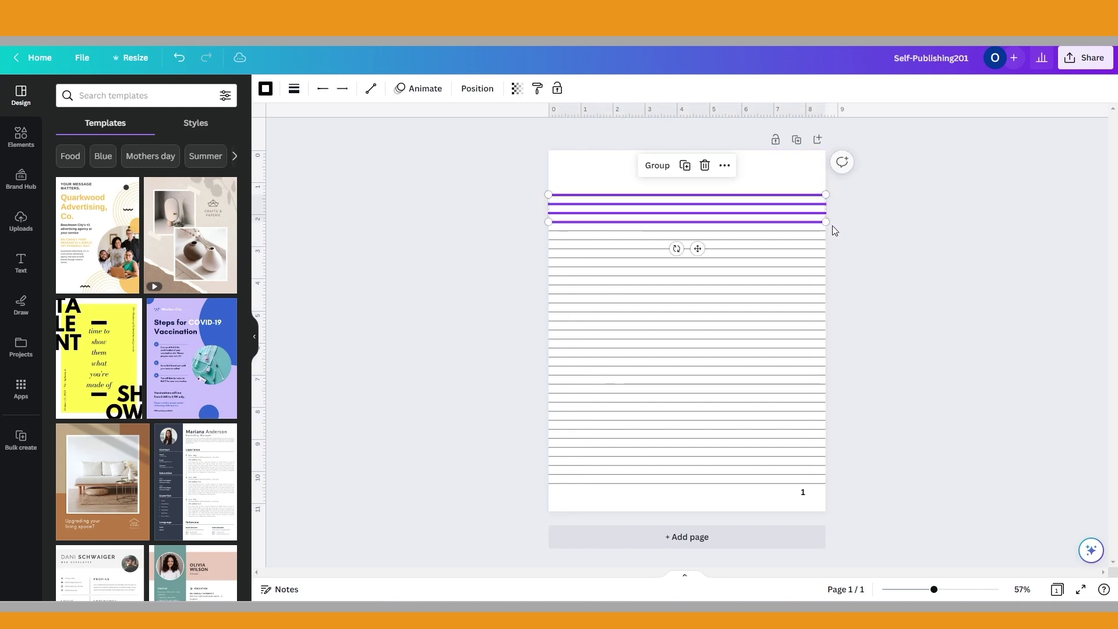
key("Delete")
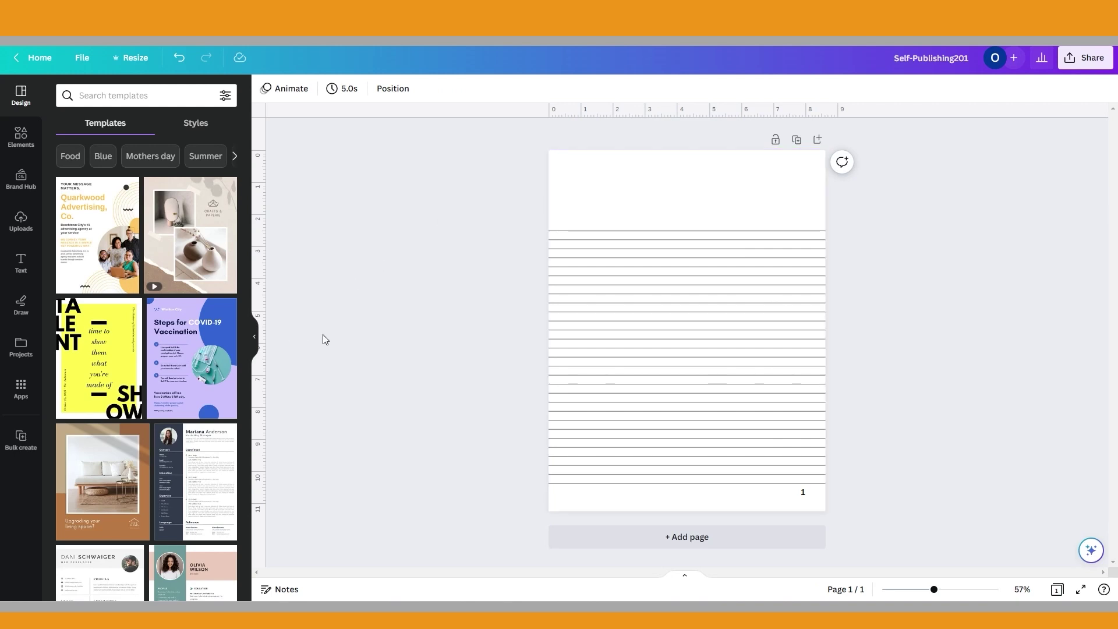
left_click(24, 270)
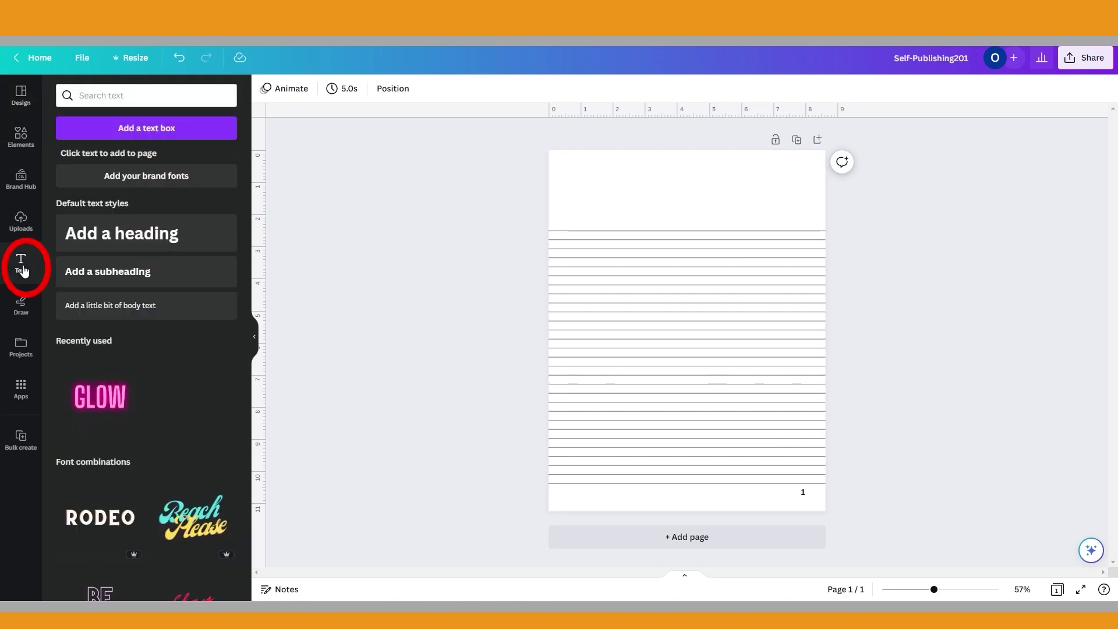
Add a subheading, move it into the blank top area and paste SEPTEMBER as its text
left_click(168, 273)
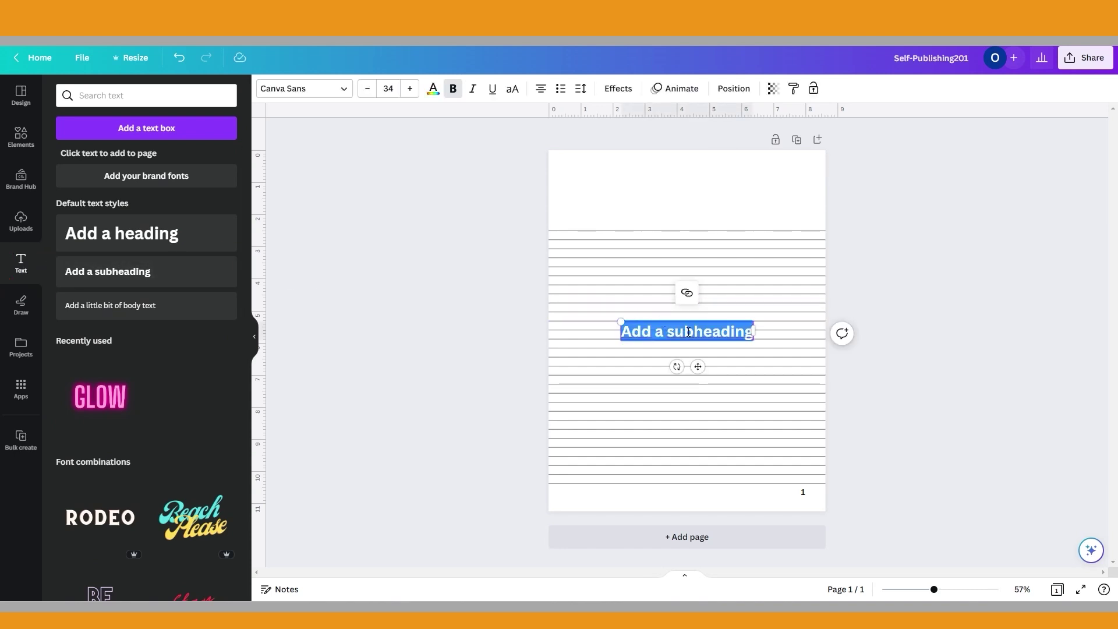
left_click(838, 359)
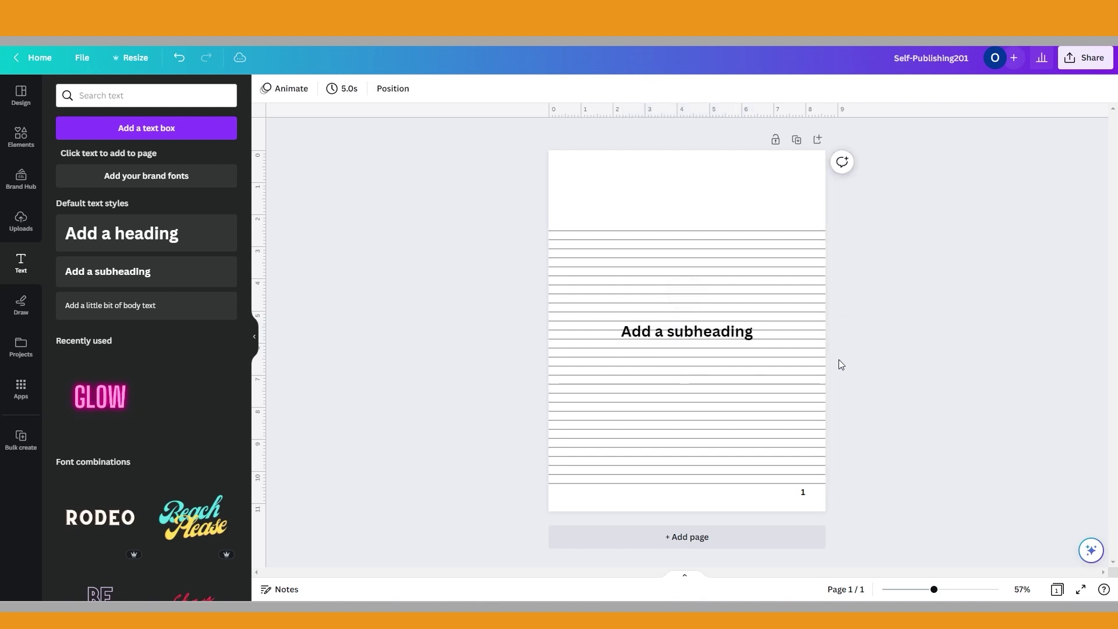
left_click_drag(696, 341, 692, 198)
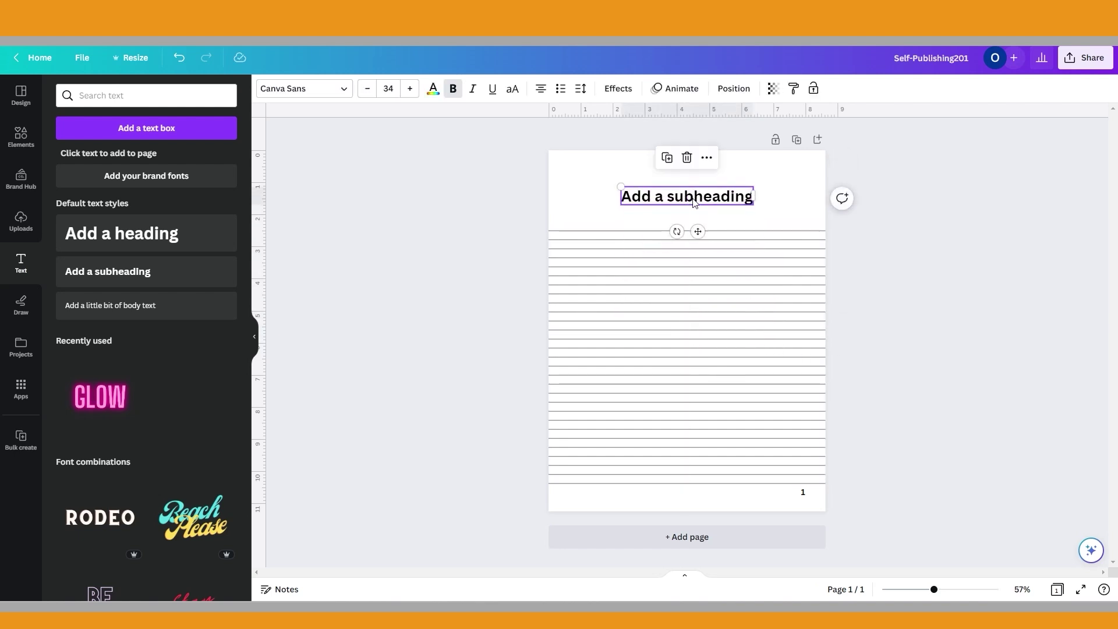
double_click(695, 200)
type("SEPTEMBER")
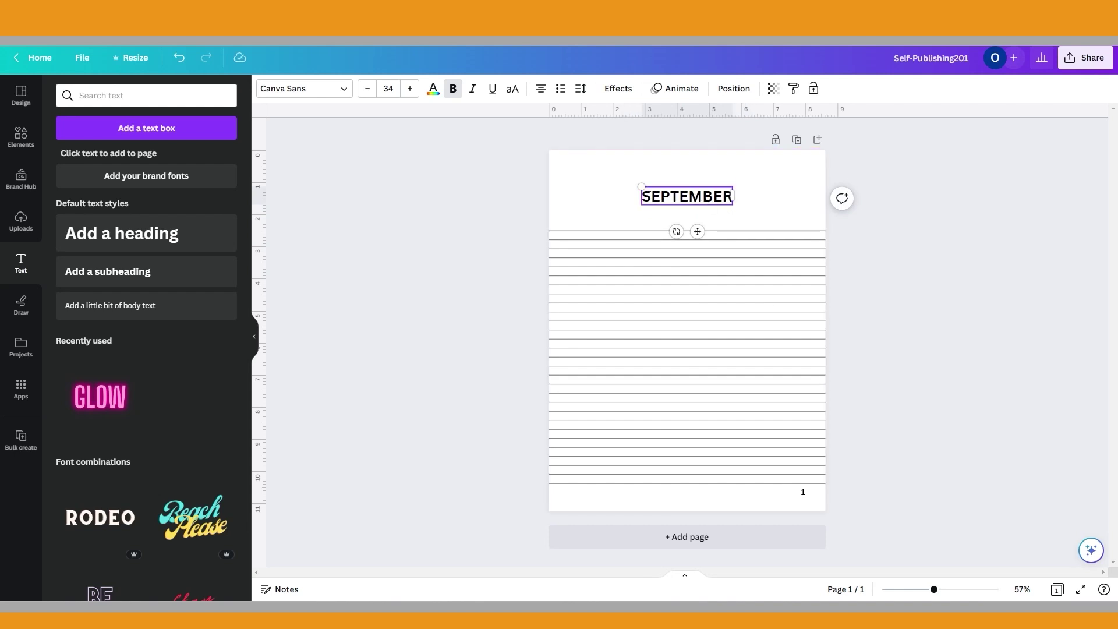
Set the SEPTEMBER heading to Roboto Condensed and centre it at the top
left_click(326, 88)
left_click(149, 128)
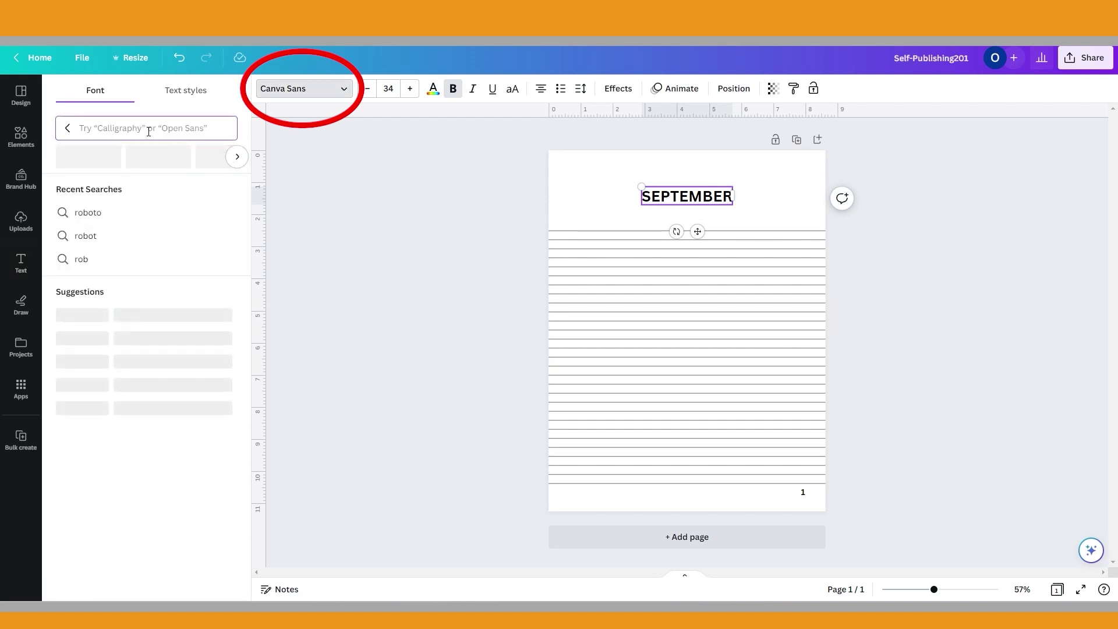
type("robo")
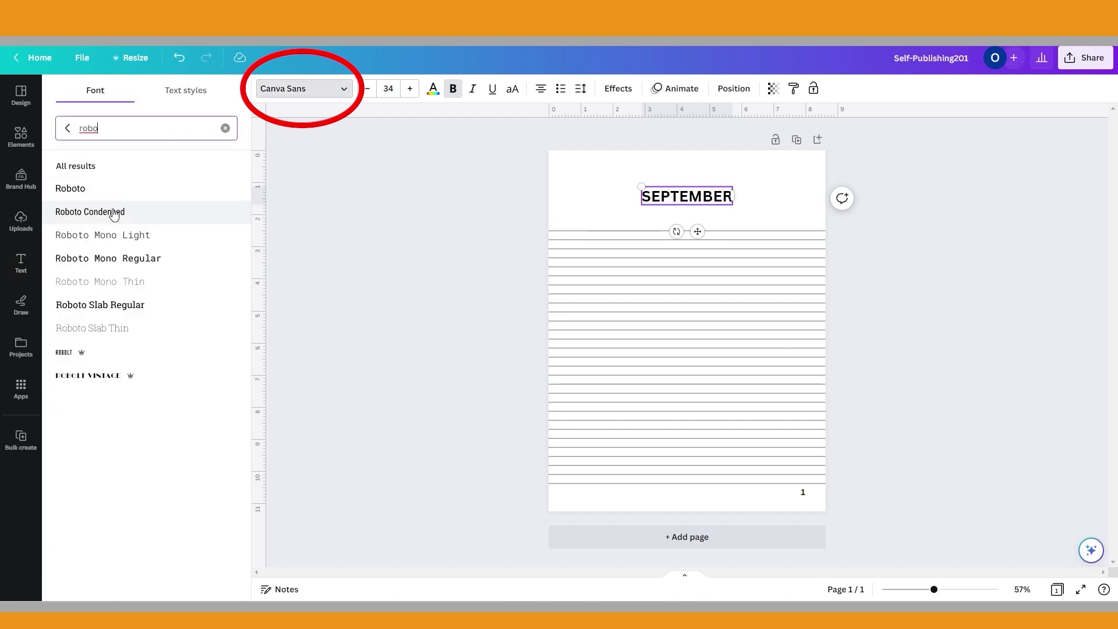
left_click(115, 214)
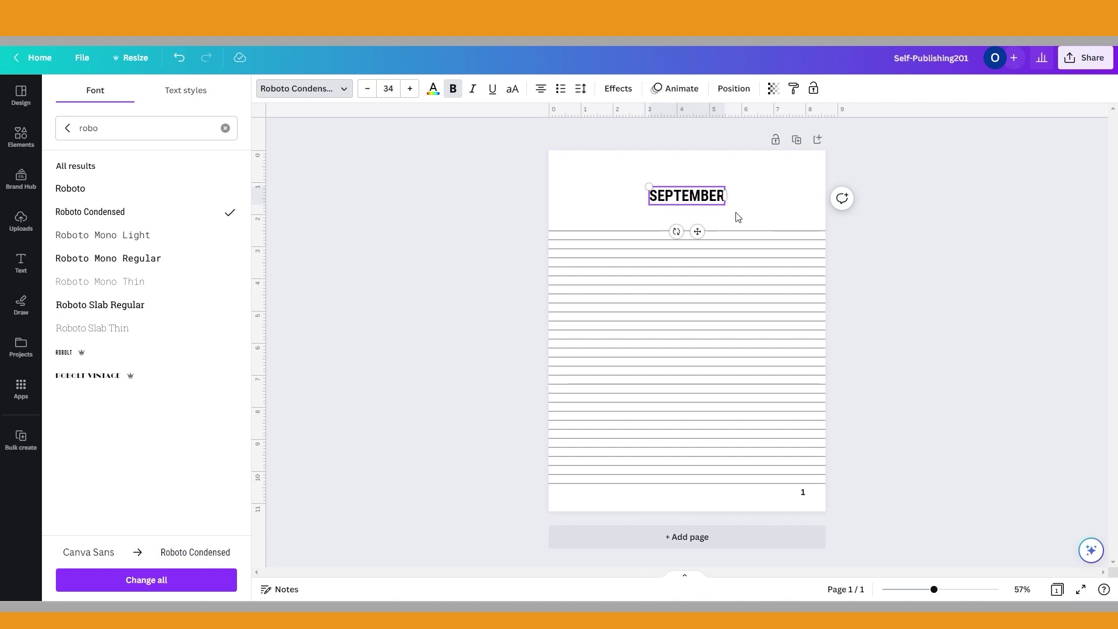
key("Escape")
key("Escape")
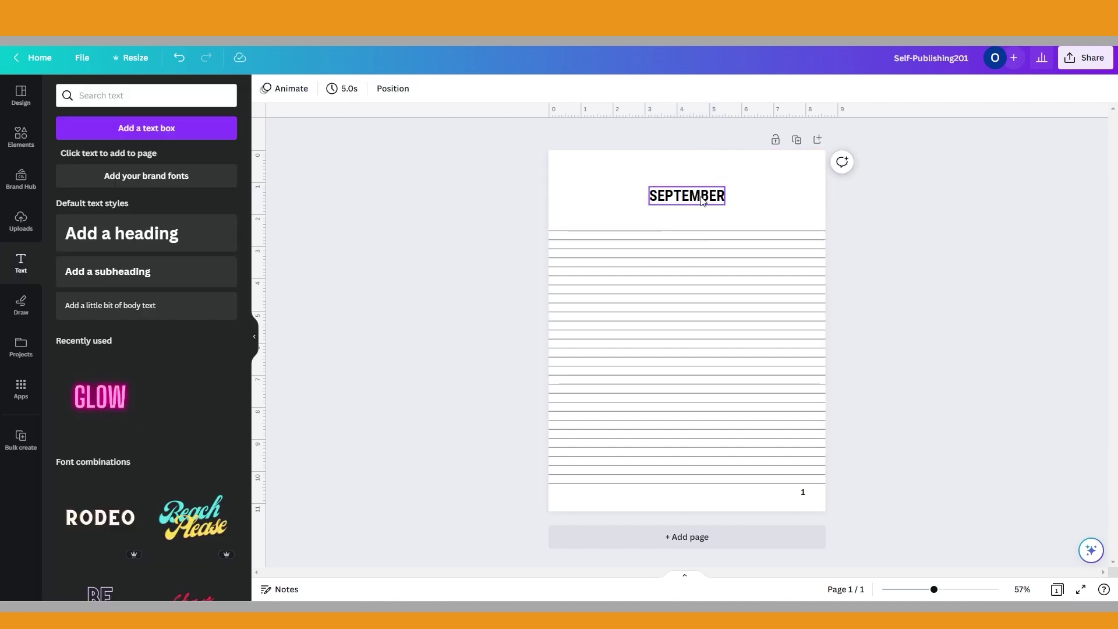
left_click(688, 199)
left_click_drag(682, 193, 685, 194)
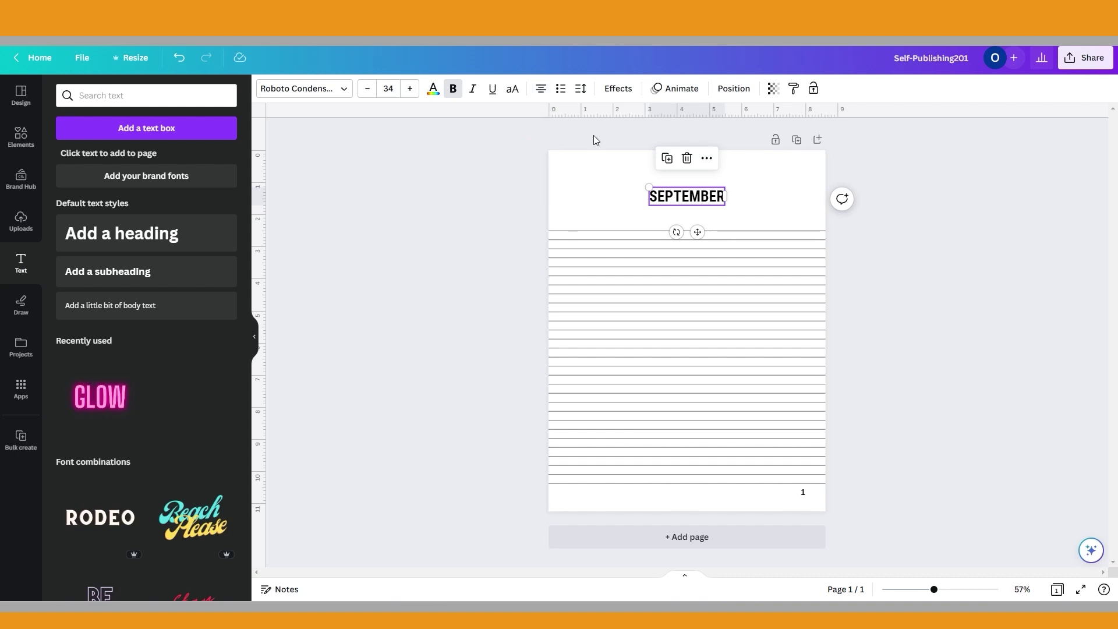
Duplicate the SEPTEMBER heading, place the copy beneath it and change its text to 30
left_click(667, 160)
left_click_drag(689, 194, 691, 209)
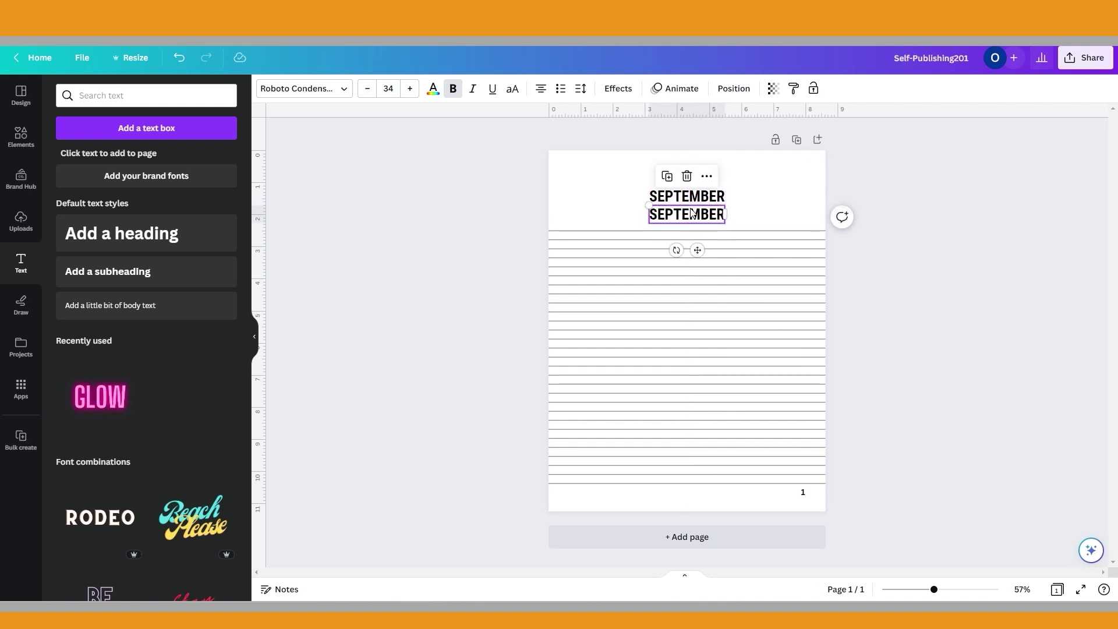
double_click(693, 214)
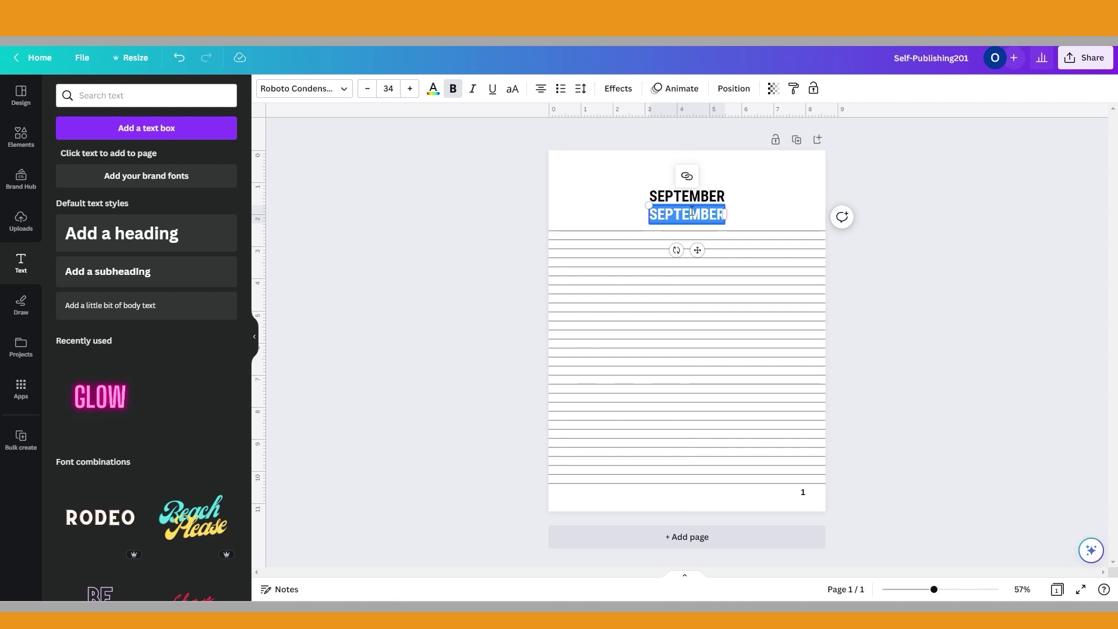
type("30")
left_click(711, 220)
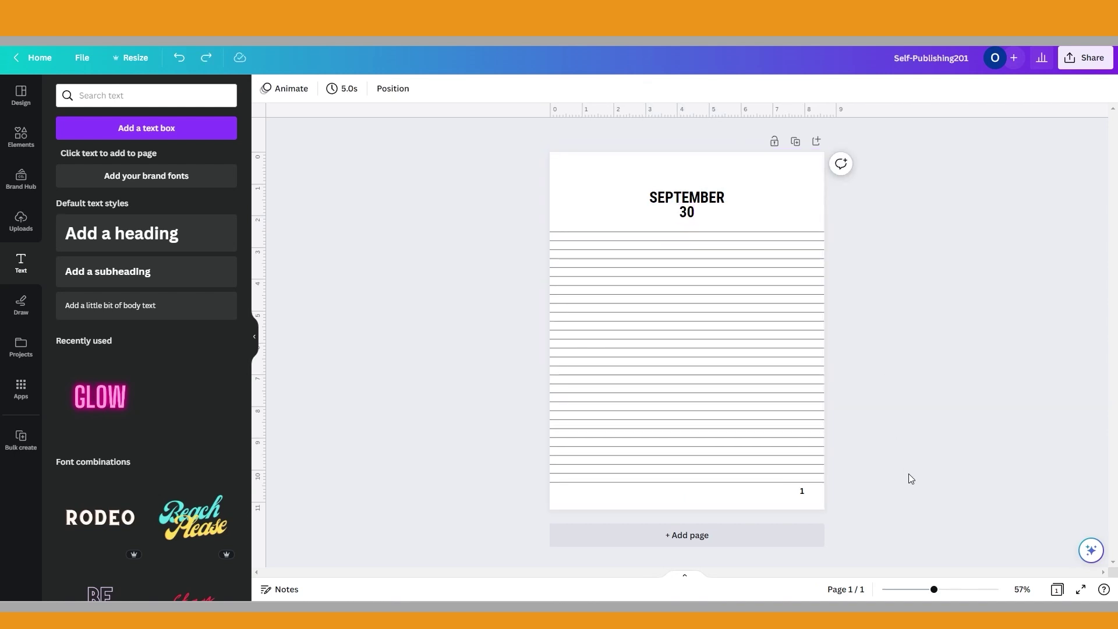
Zoom in on the header and duplicate the 30 line just below the original
left_click_drag(937, 591, 946, 592)
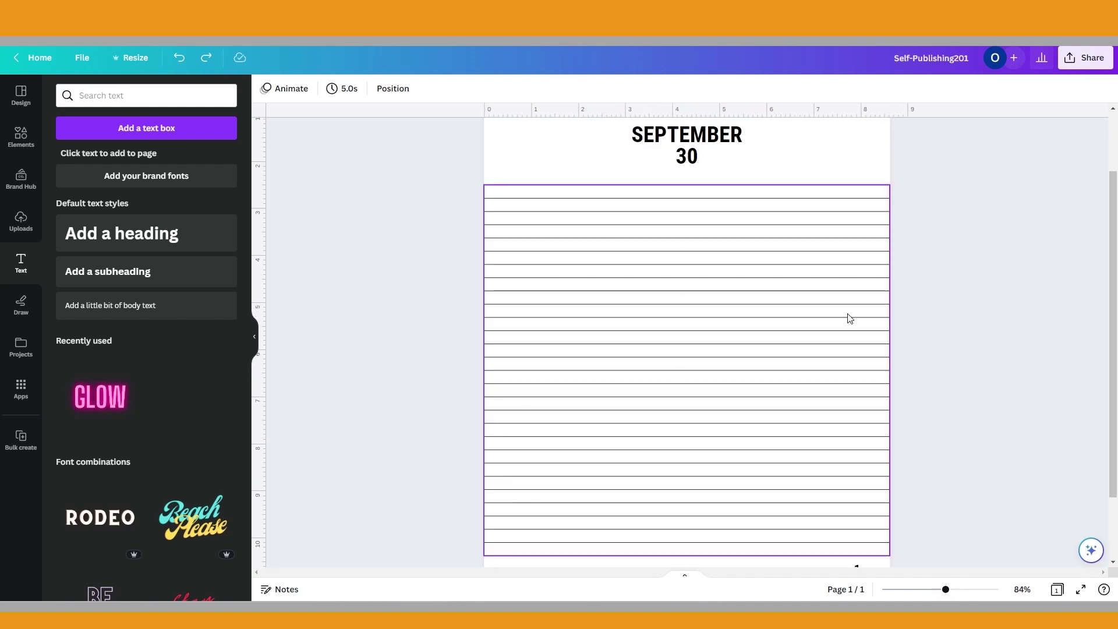
left_click(694, 162)
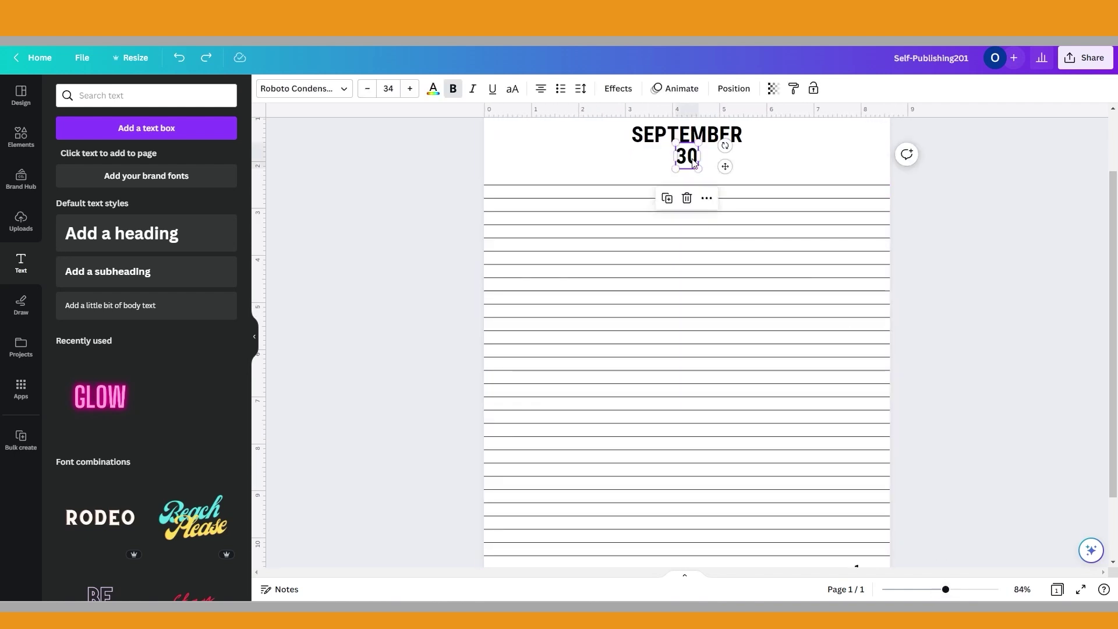
left_click(668, 197)
left_click_drag(697, 167, 690, 176)
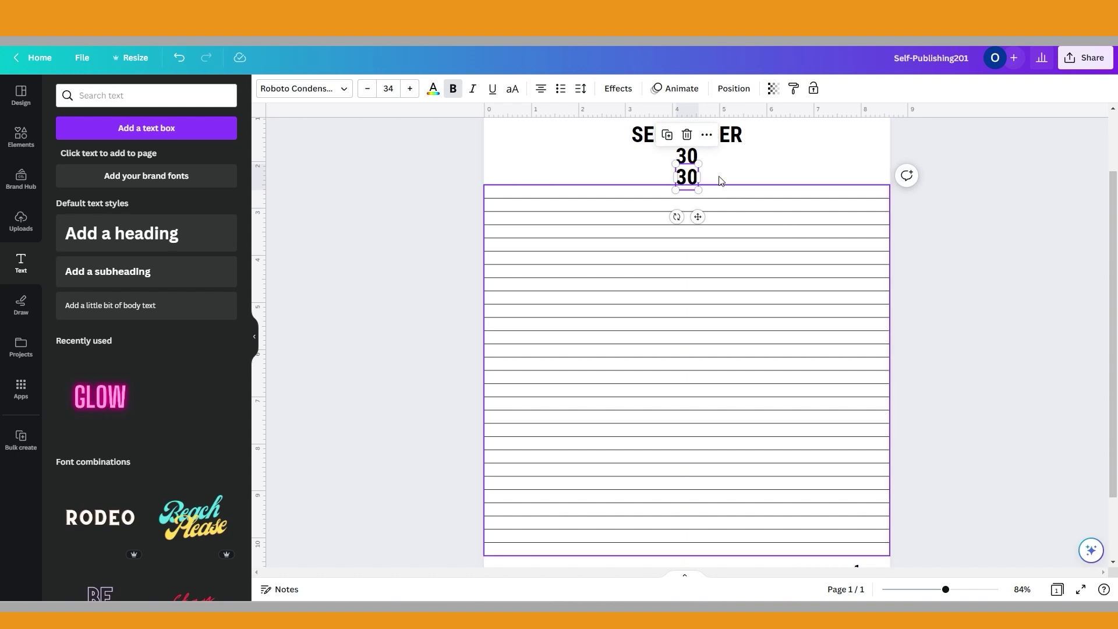
Set the copy's font size to 22 and change its text to Saturday
left_click(380, 91)
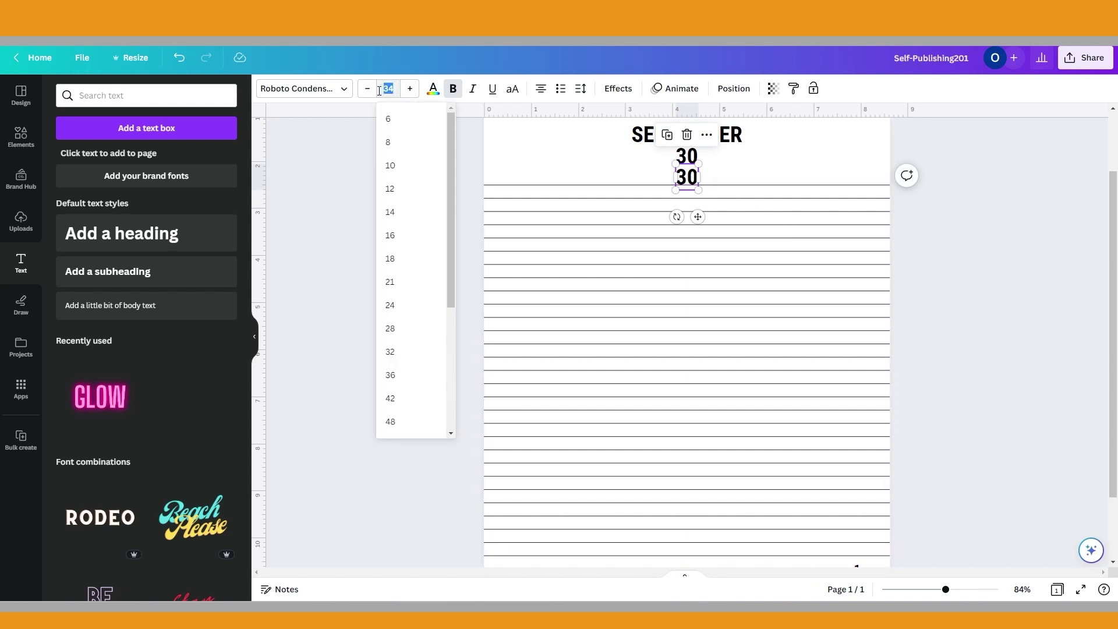
type("22")
key("Return")
left_click(356, 138)
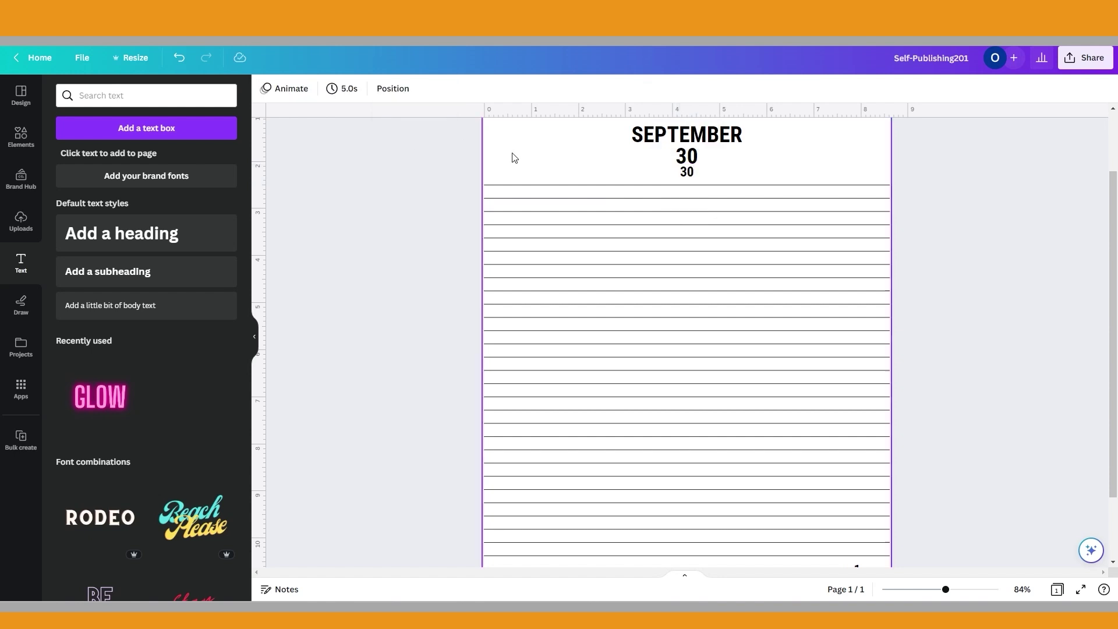
double_click(686, 174)
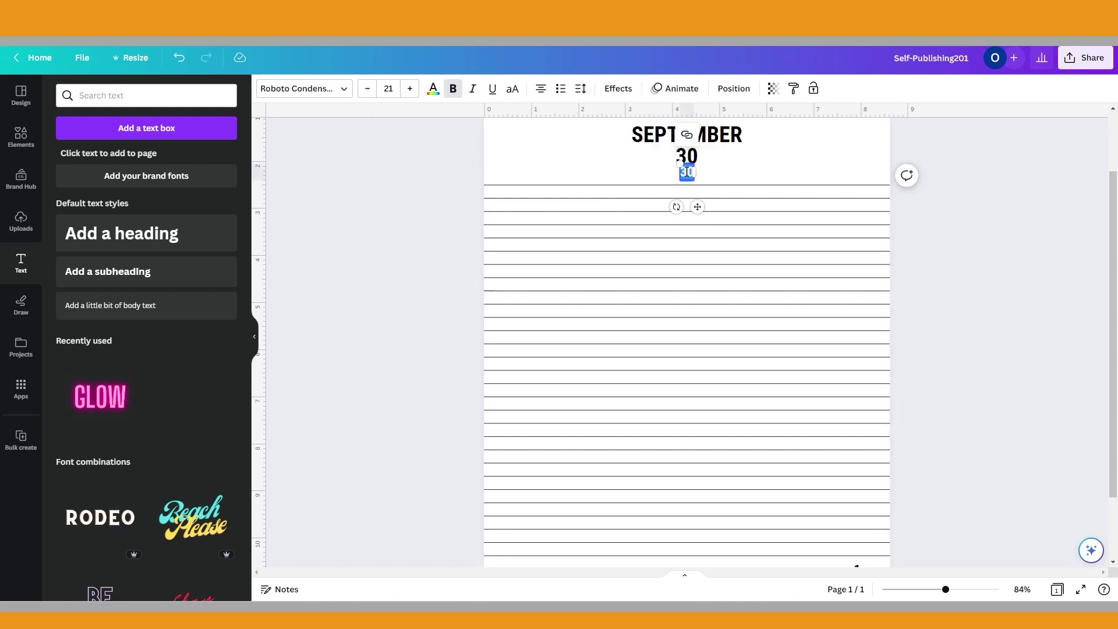
type("Saturday")
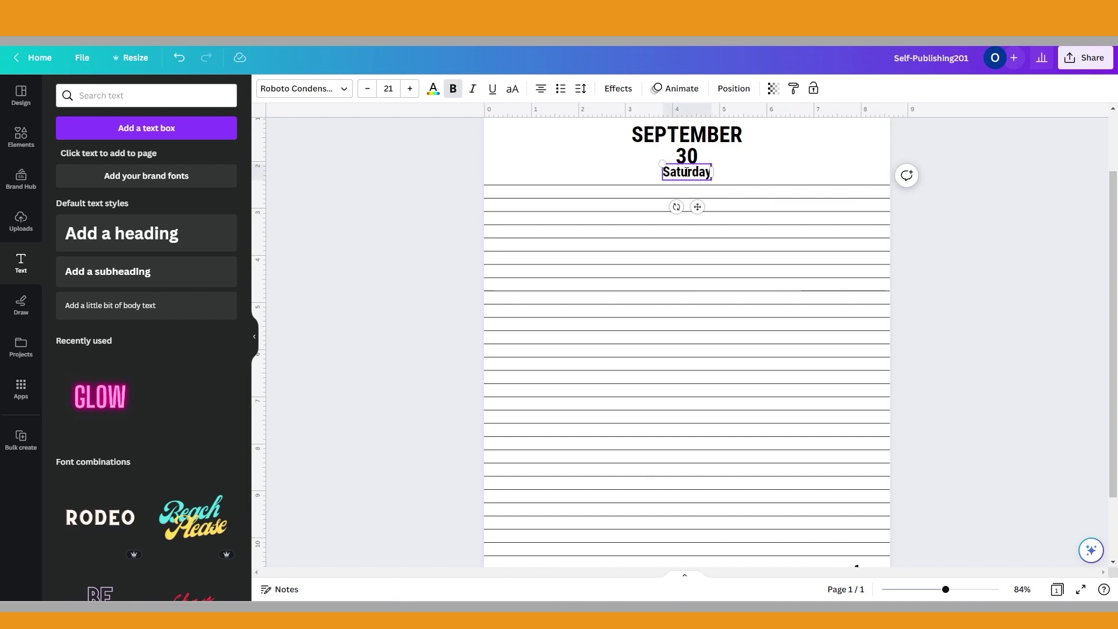
left_click(767, 174)
scroll(856, 260, "up", 2)
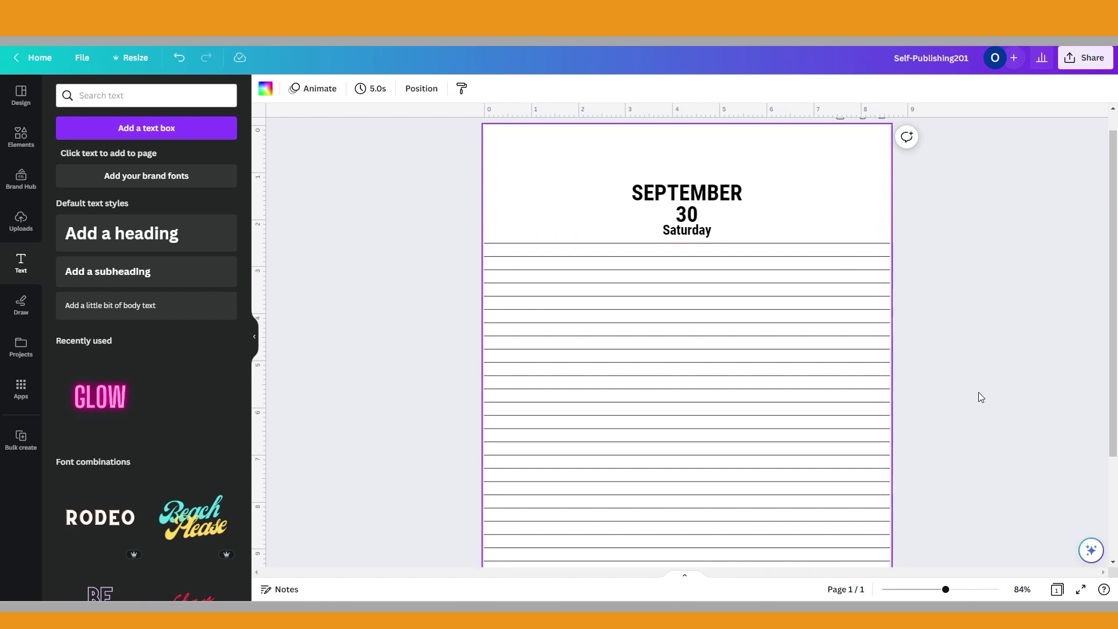
left_click_drag(946, 591, 935, 593)
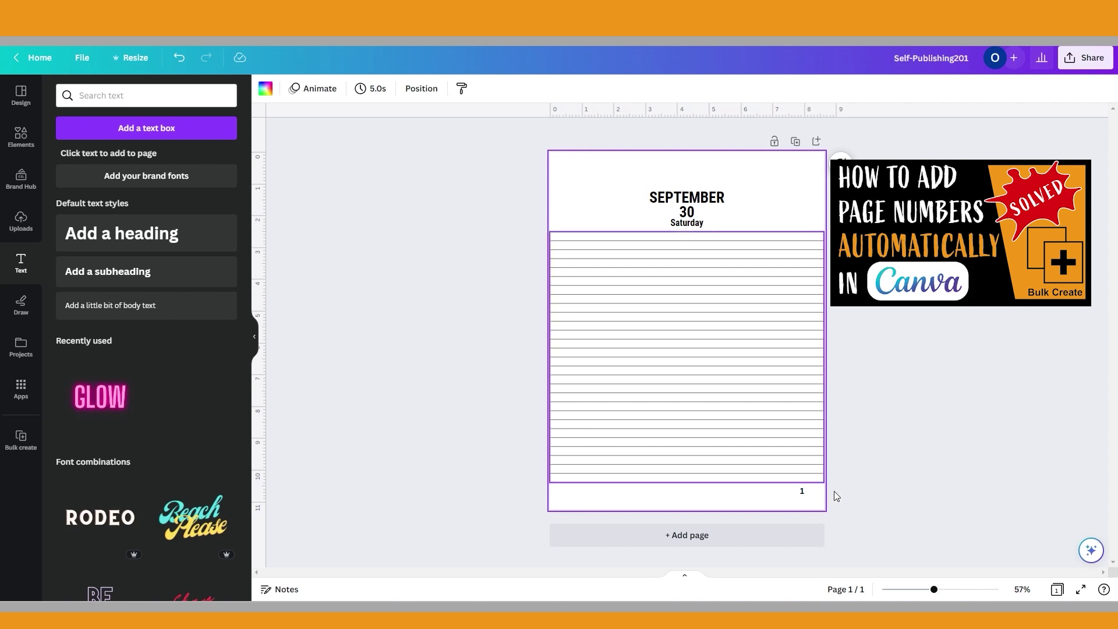
left_click(872, 495)
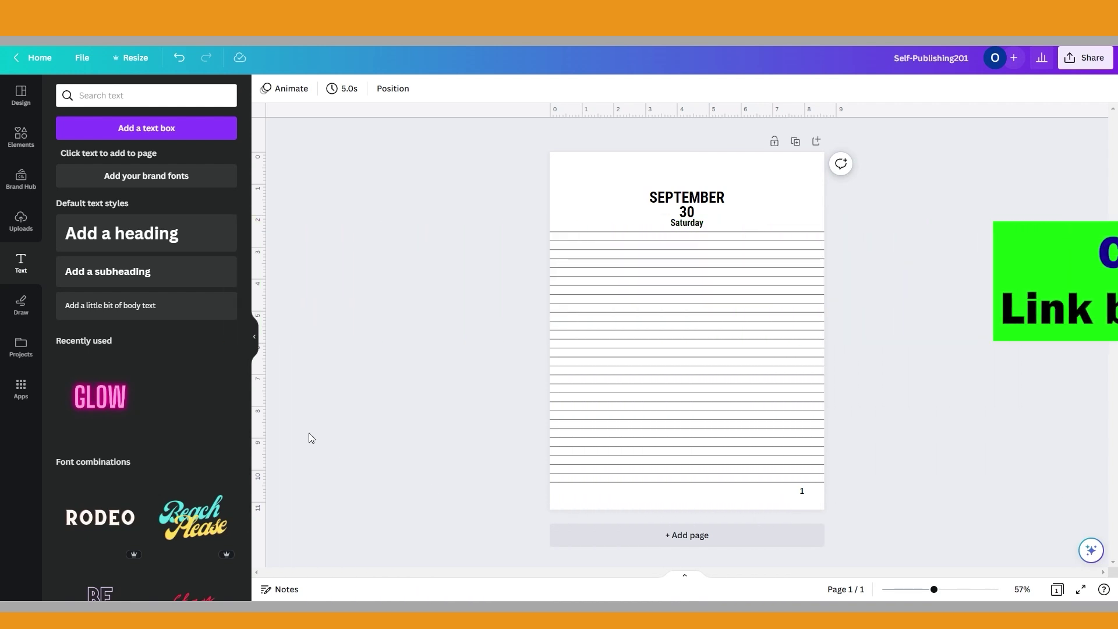
left_click(21, 397)
Open Bulk create from the More from Canva section of Apps
scroll(134, 330, "down", 2)
scroll(135, 331, "down", 2)
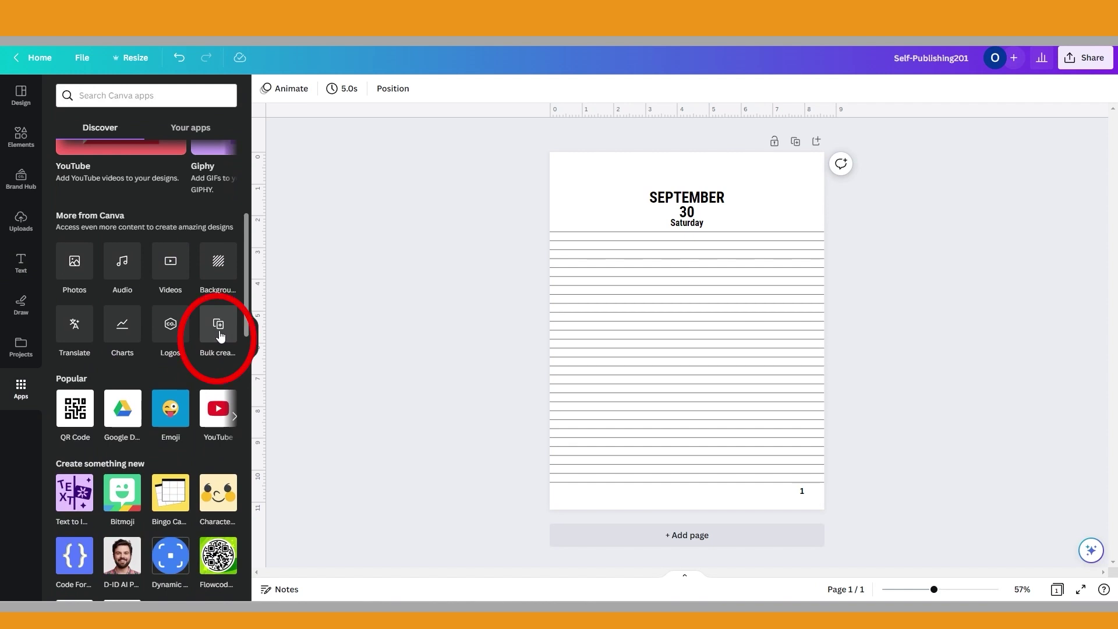
left_click(219, 331)
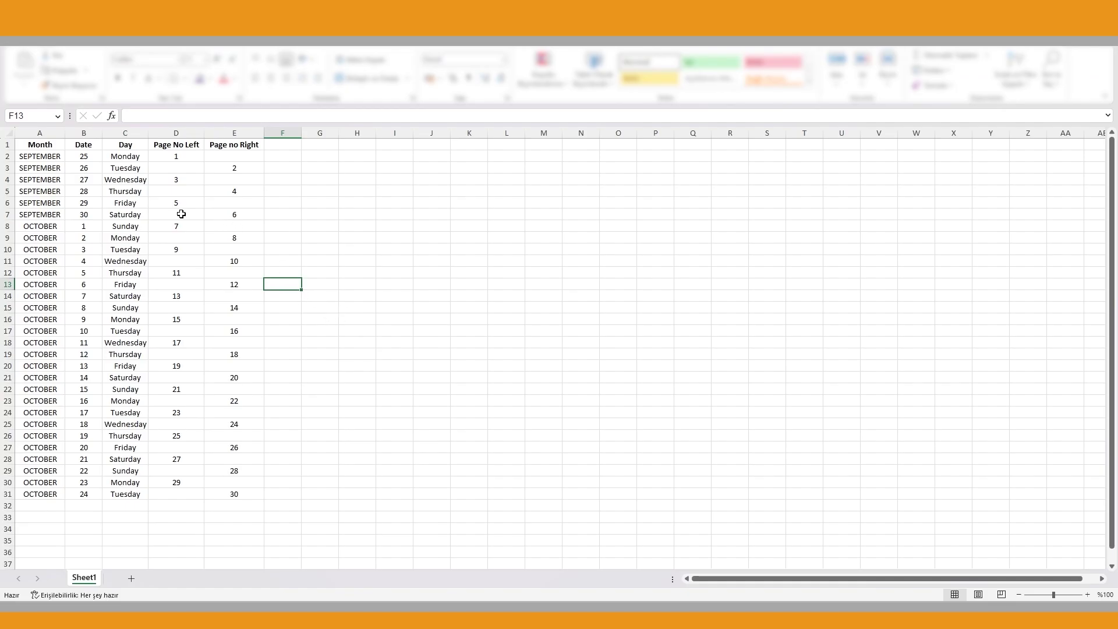
left_click_drag(34, 146, 223, 491)
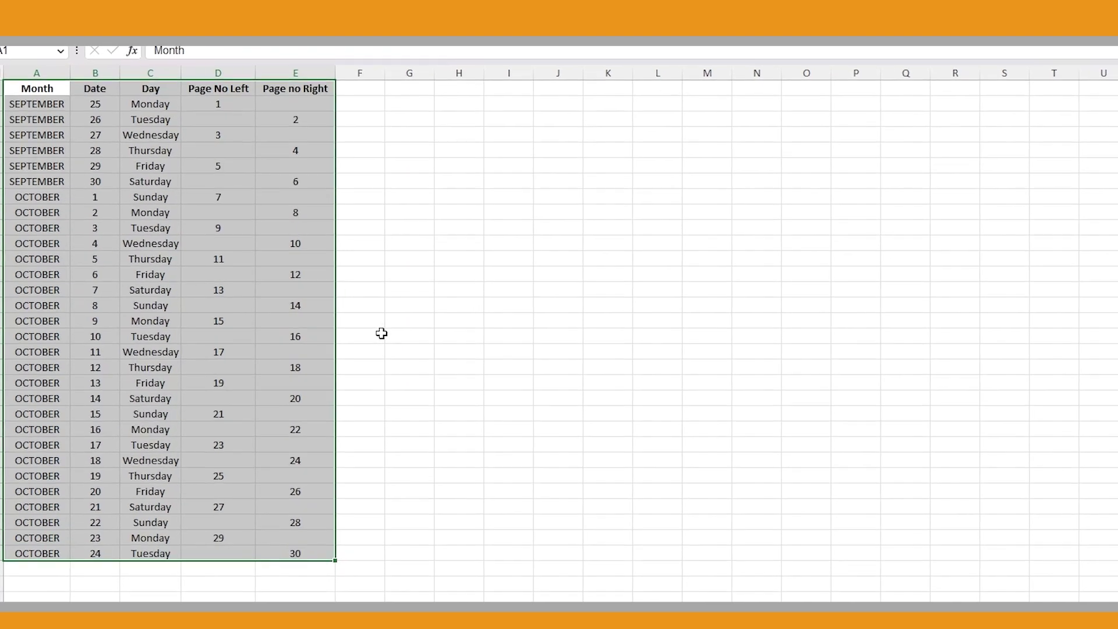
left_click(387, 196)
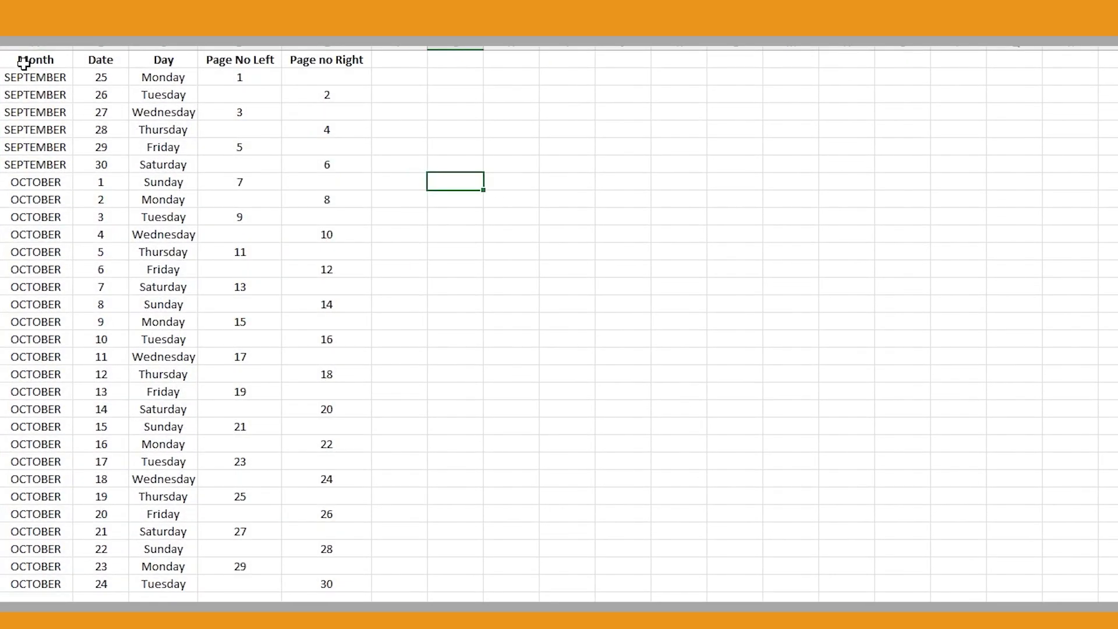
left_click(23, 61)
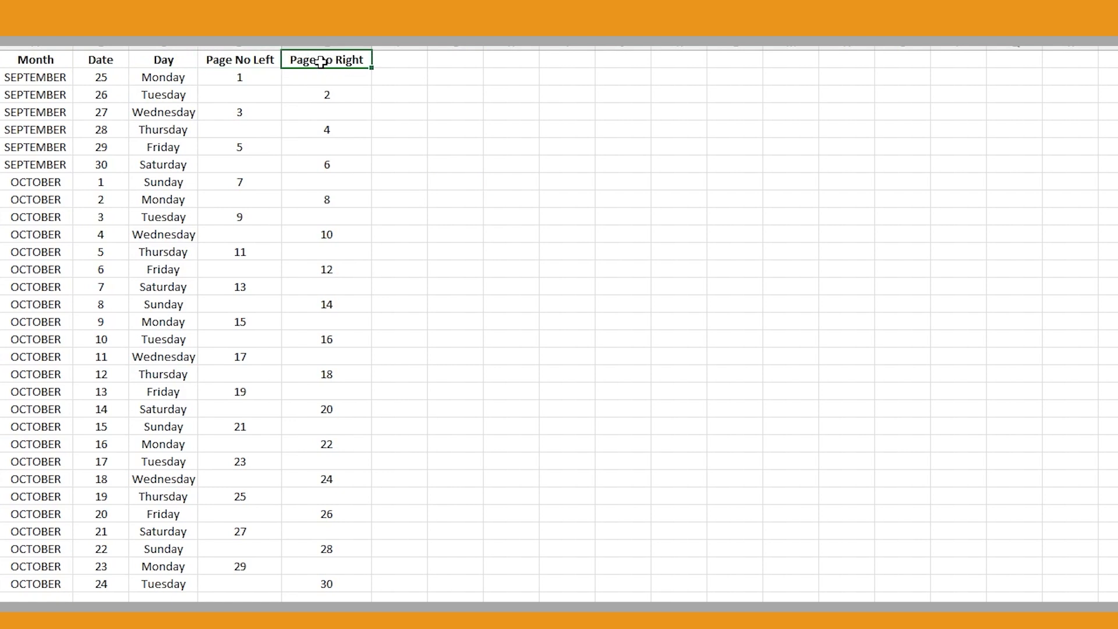
left_click_drag(98, 80, 42, 80)
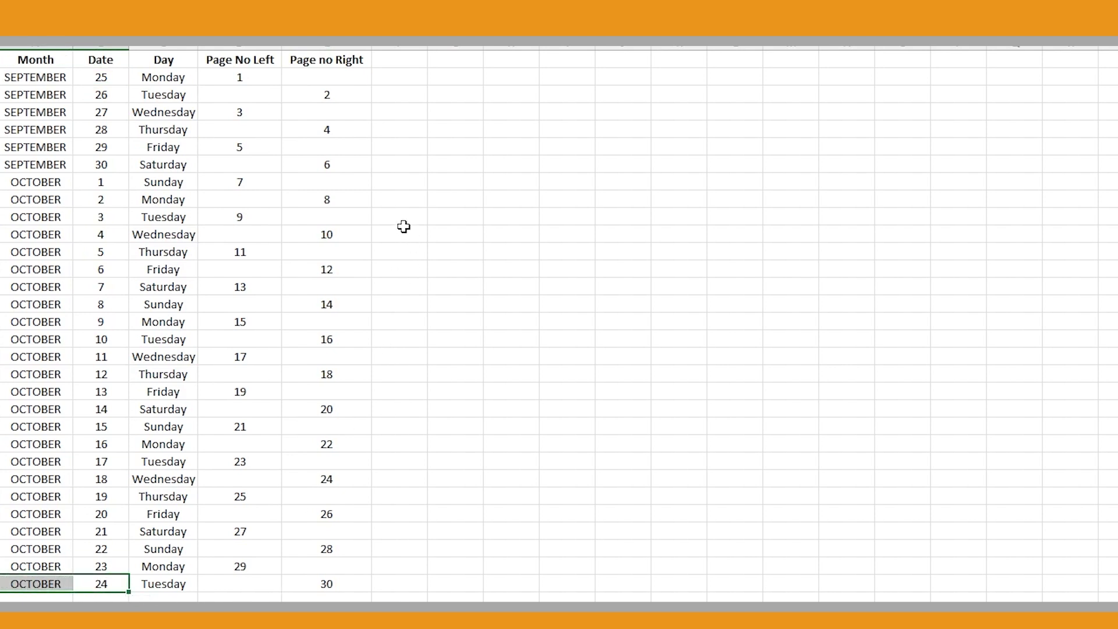
left_click(386, 189)
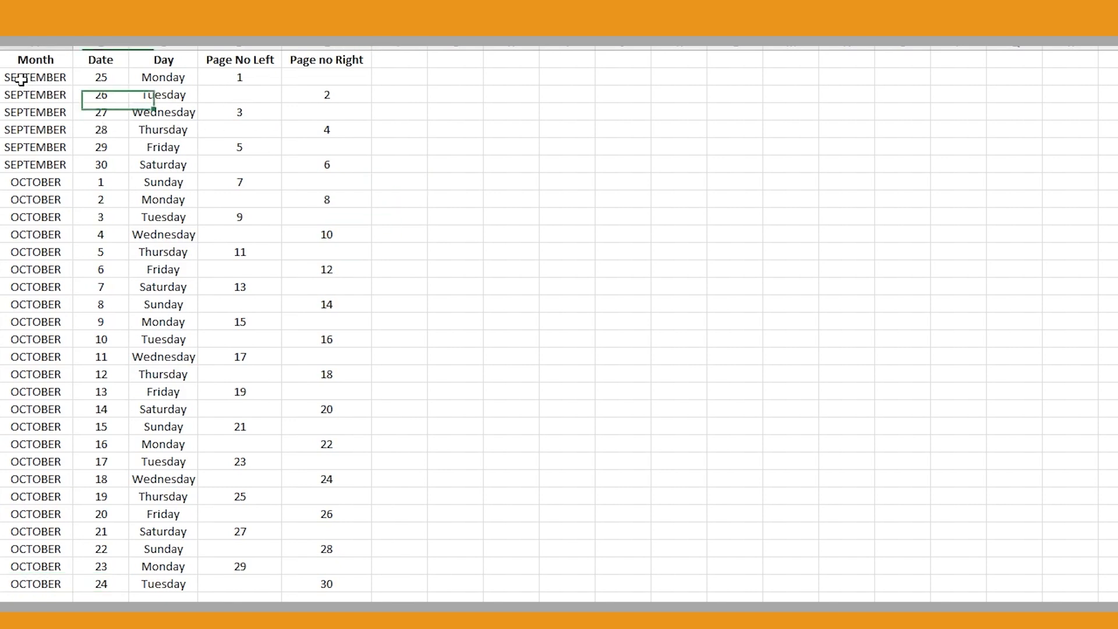
left_click_drag(20, 77, 304, 78)
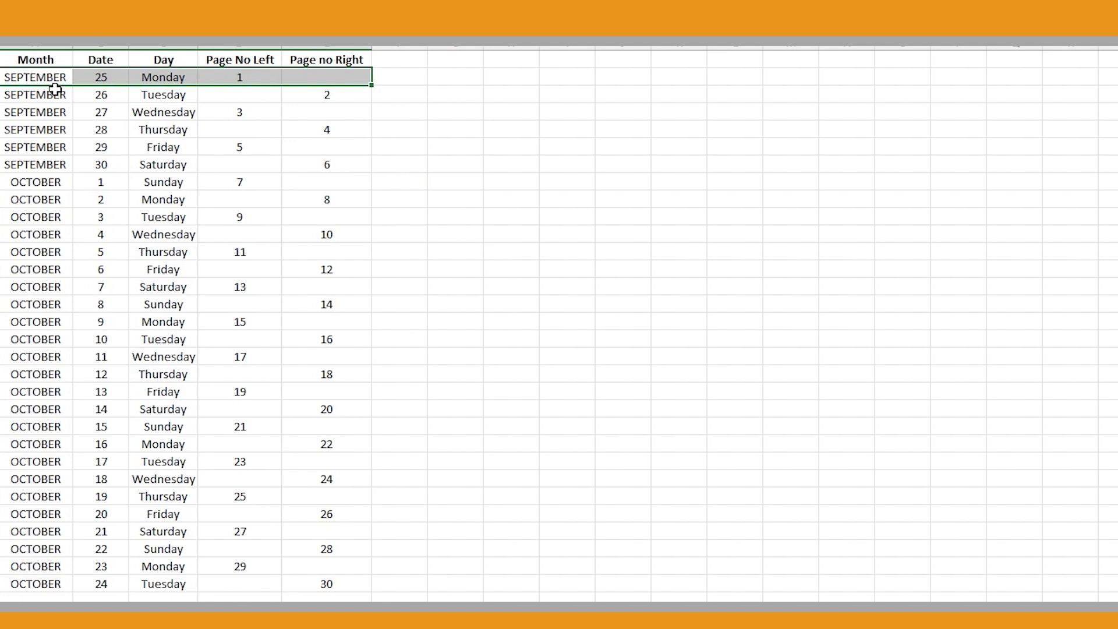
left_click(35, 77)
left_click(98, 77)
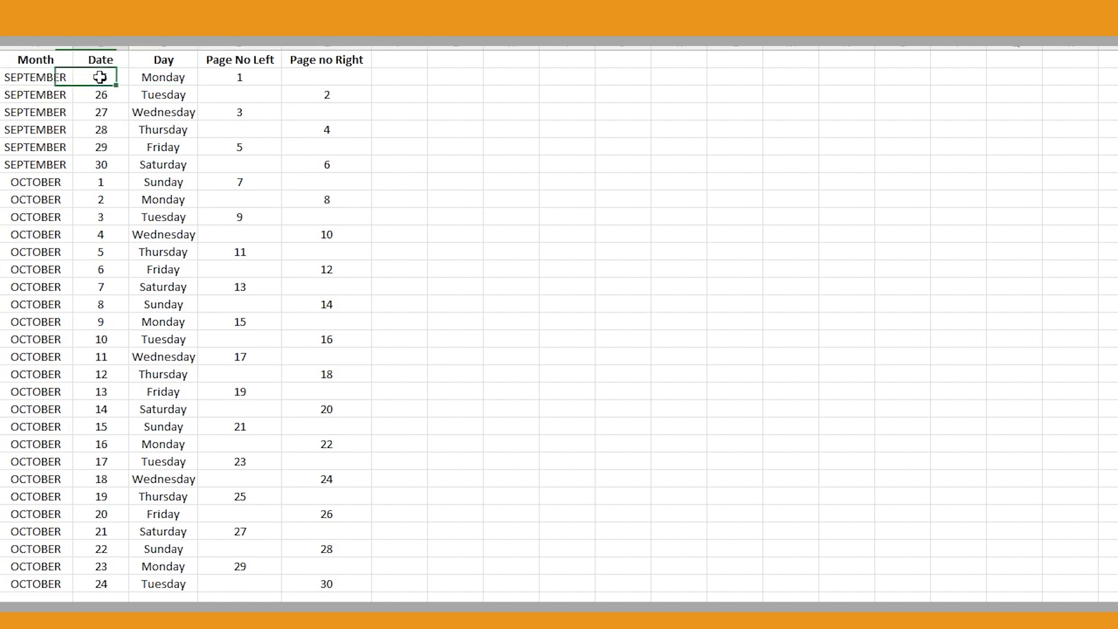
left_click(159, 78)
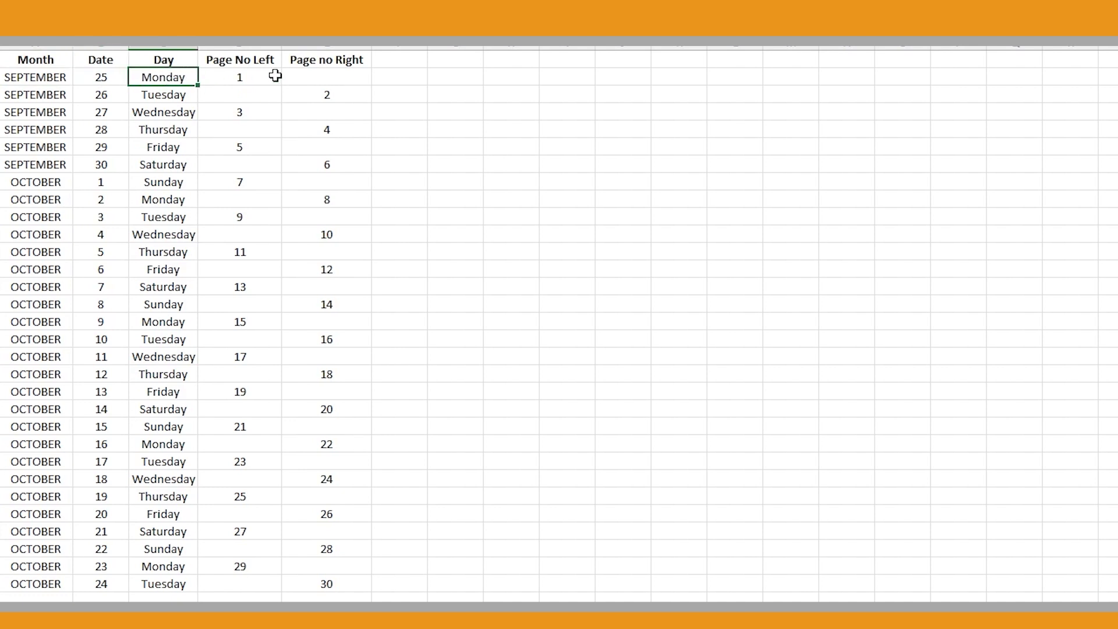
left_click(257, 75)
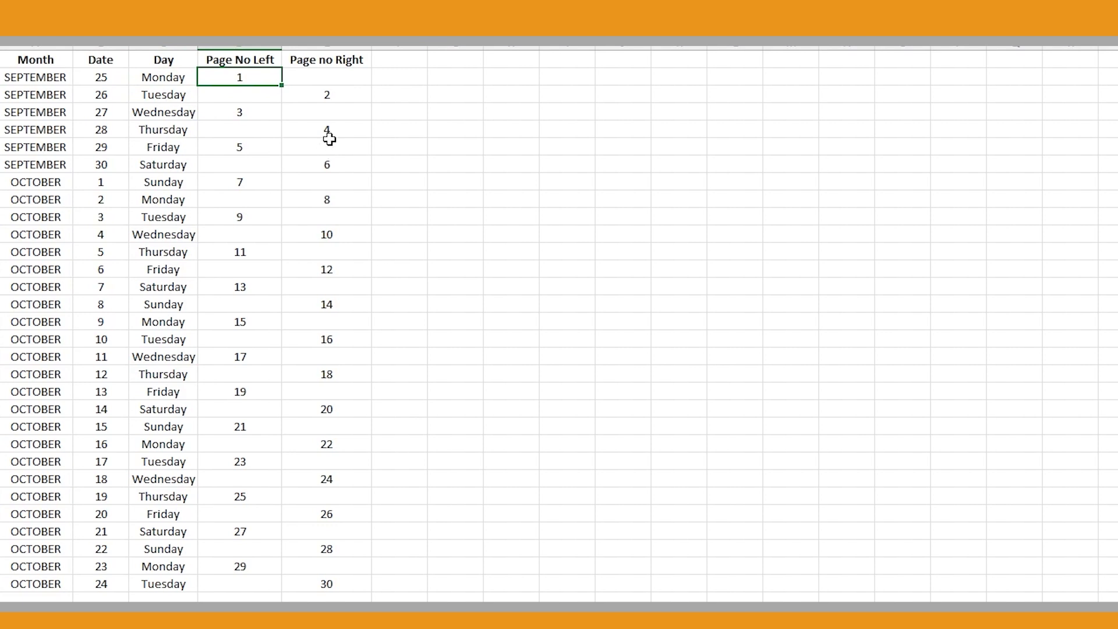
left_click(338, 78)
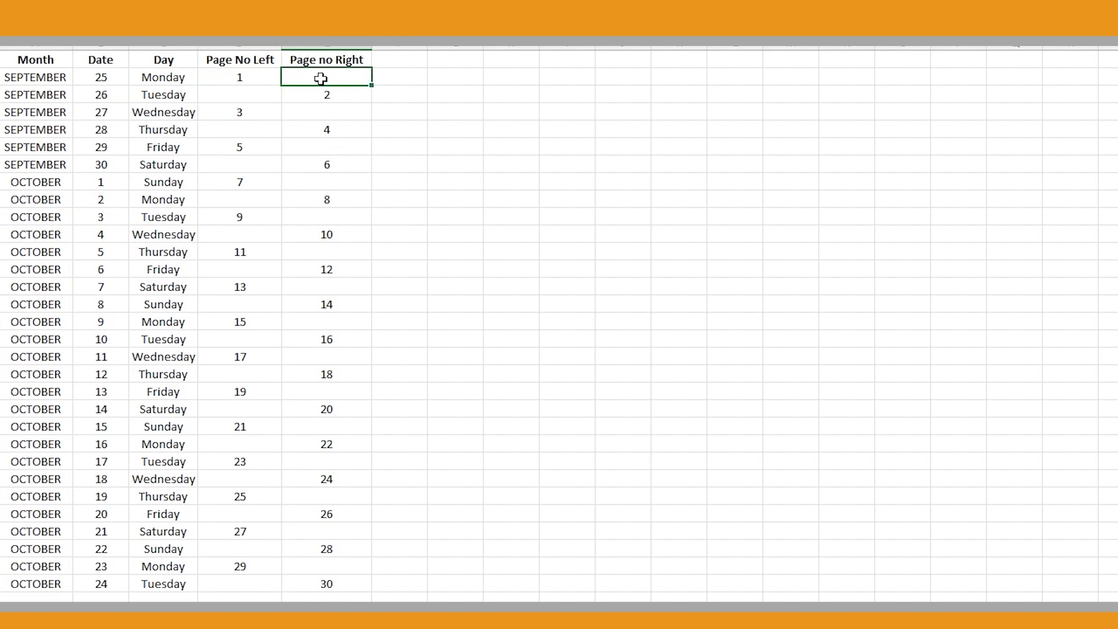
left_click(231, 95)
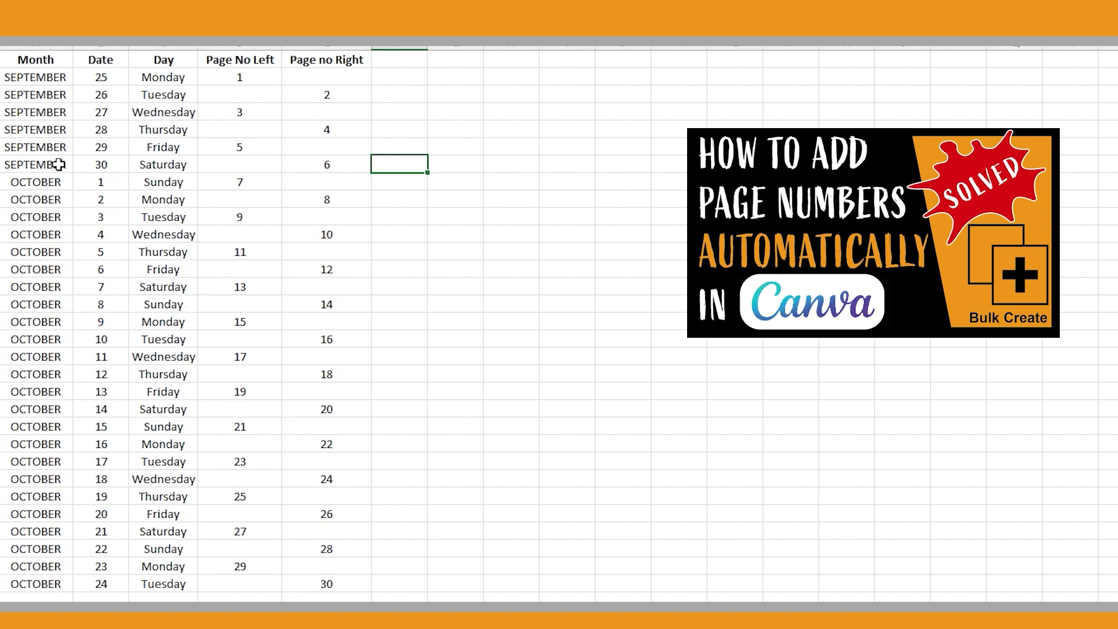
left_click_drag(45, 94, 304, 88)
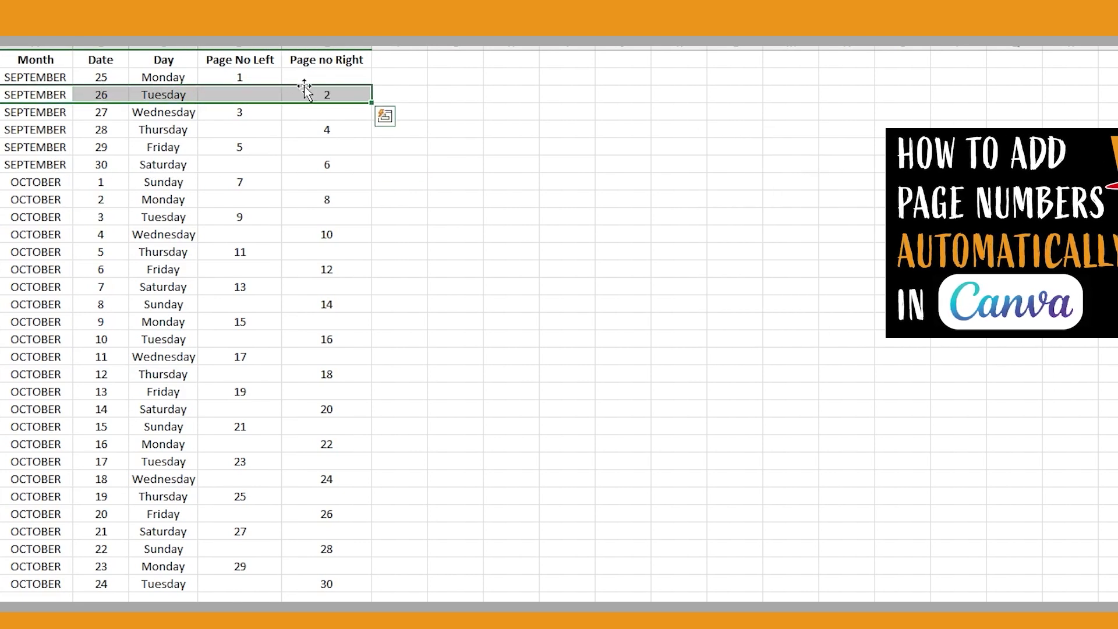
left_click(51, 95)
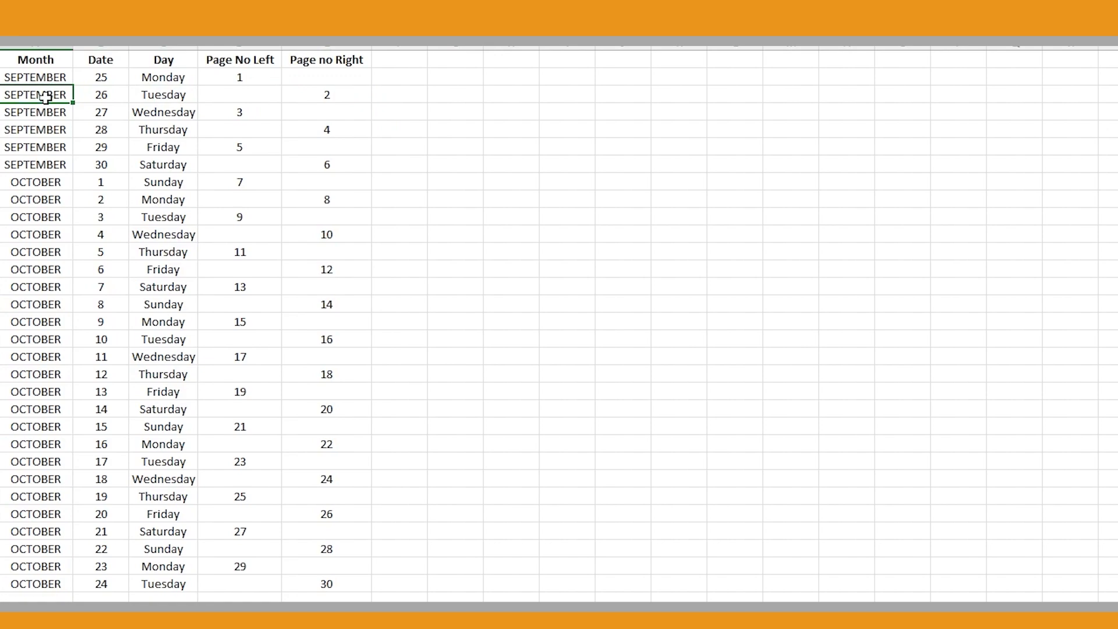
left_click(94, 96)
left_click(153, 97)
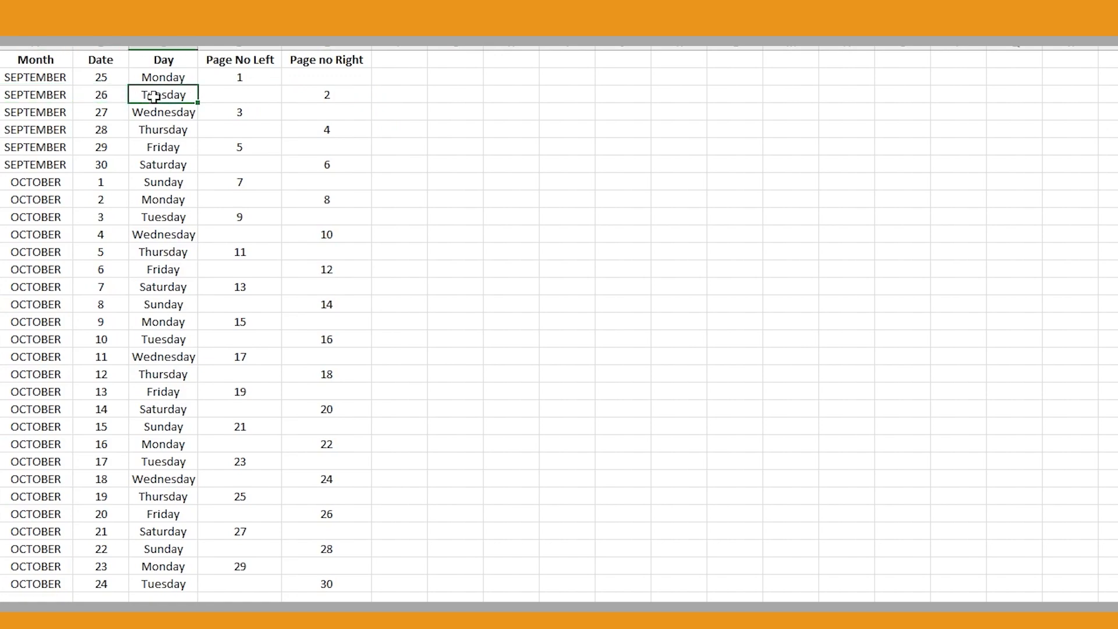
left_click(329, 95)
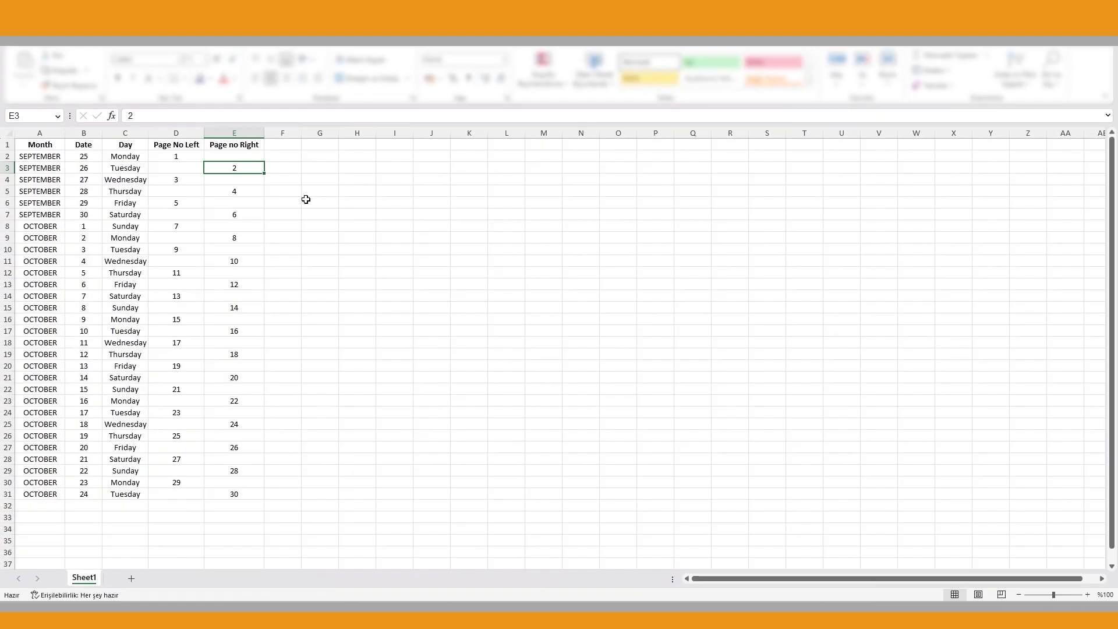
left_click(306, 202)
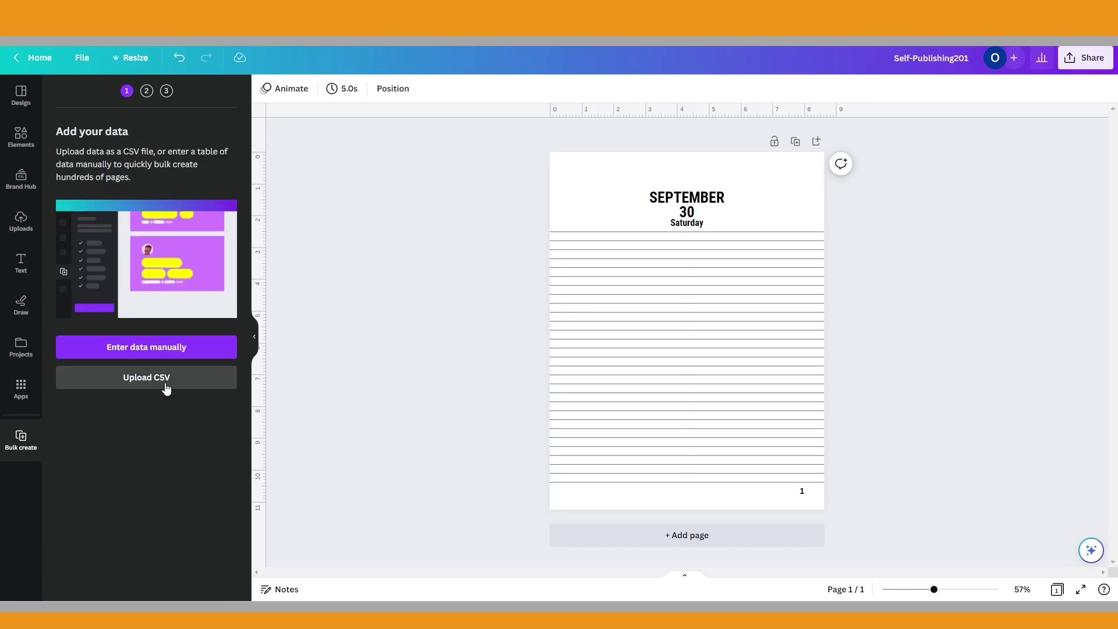
Upload the data1 CSV file into Bulk create
left_click(166, 384)
left_click(344, 137)
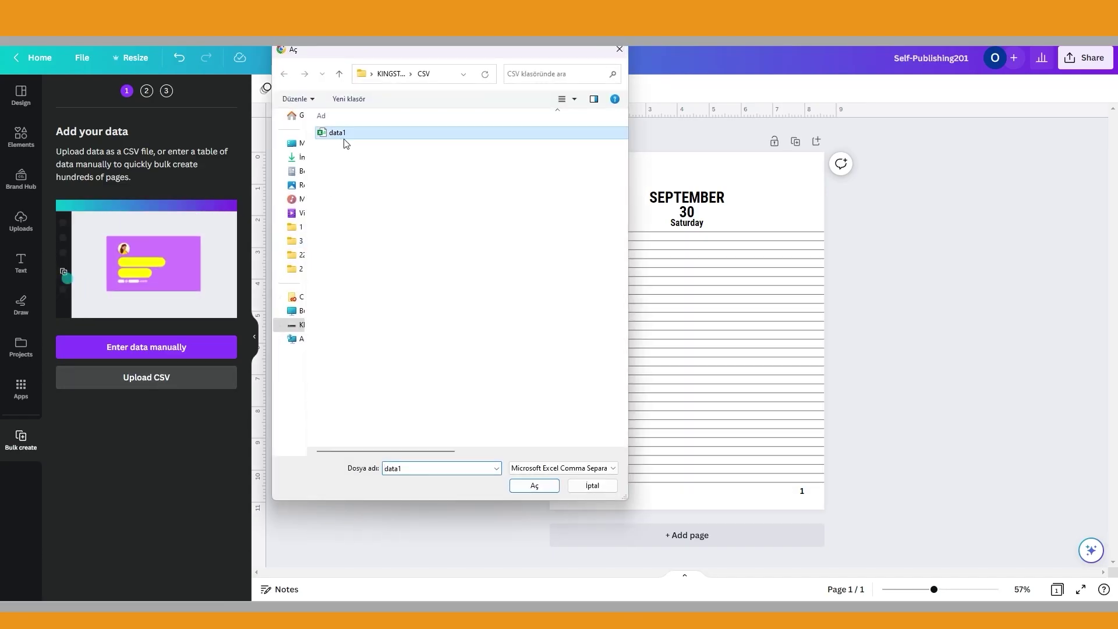
left_click(532, 487)
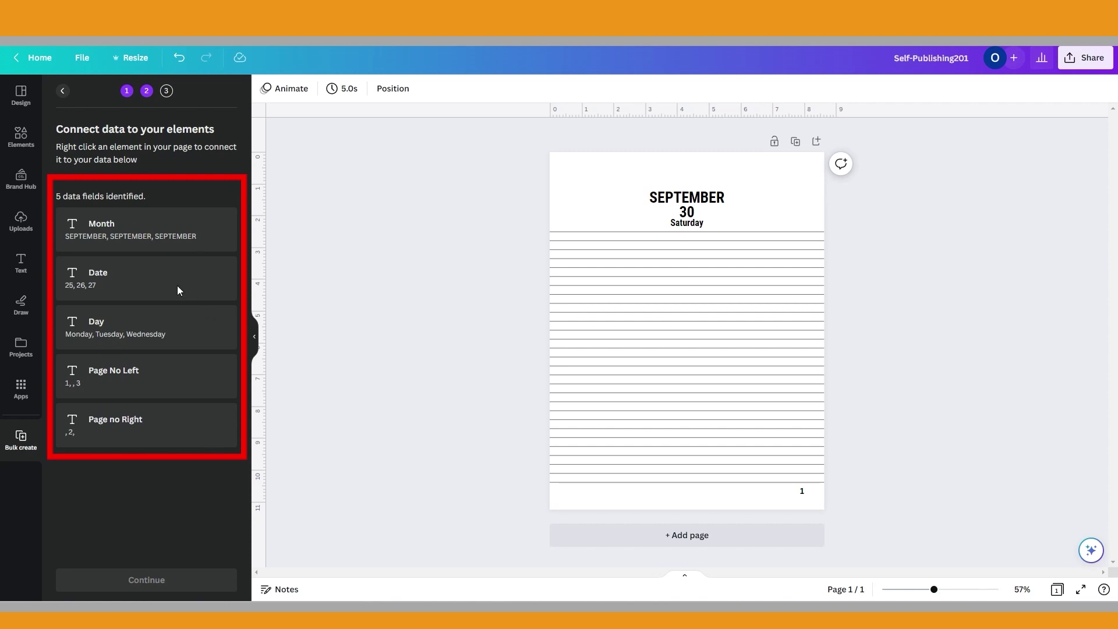
Connect the SEPTEMBER, 30 and Saturday text boxes to the Month, Date and Day fields
left_click(685, 198)
right_click(684, 197)
mouse_move(770, 395)
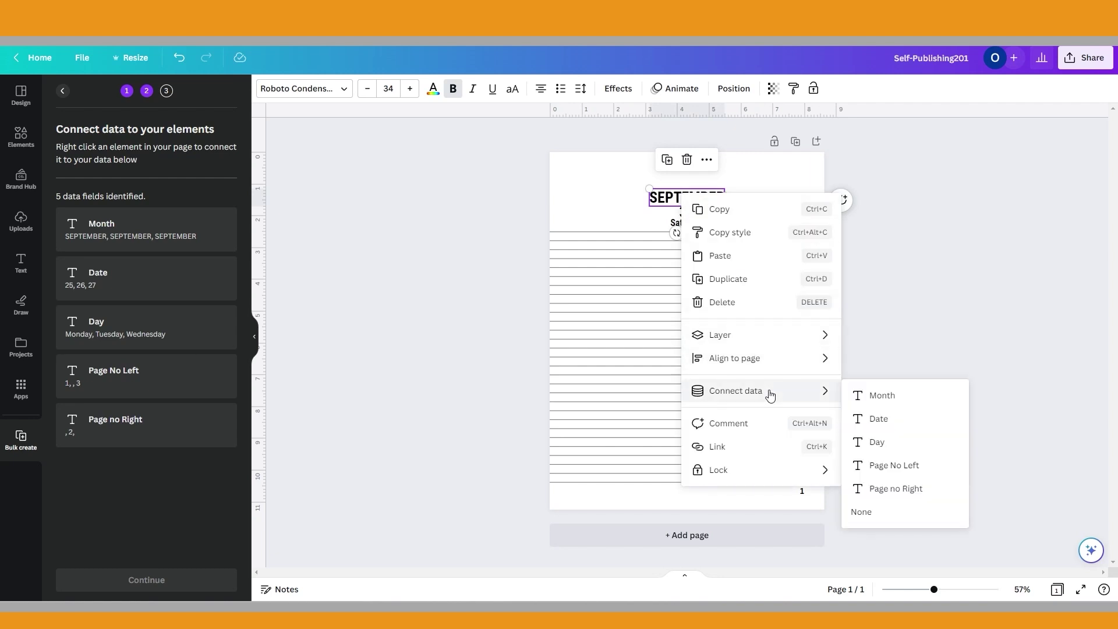
left_click(891, 402)
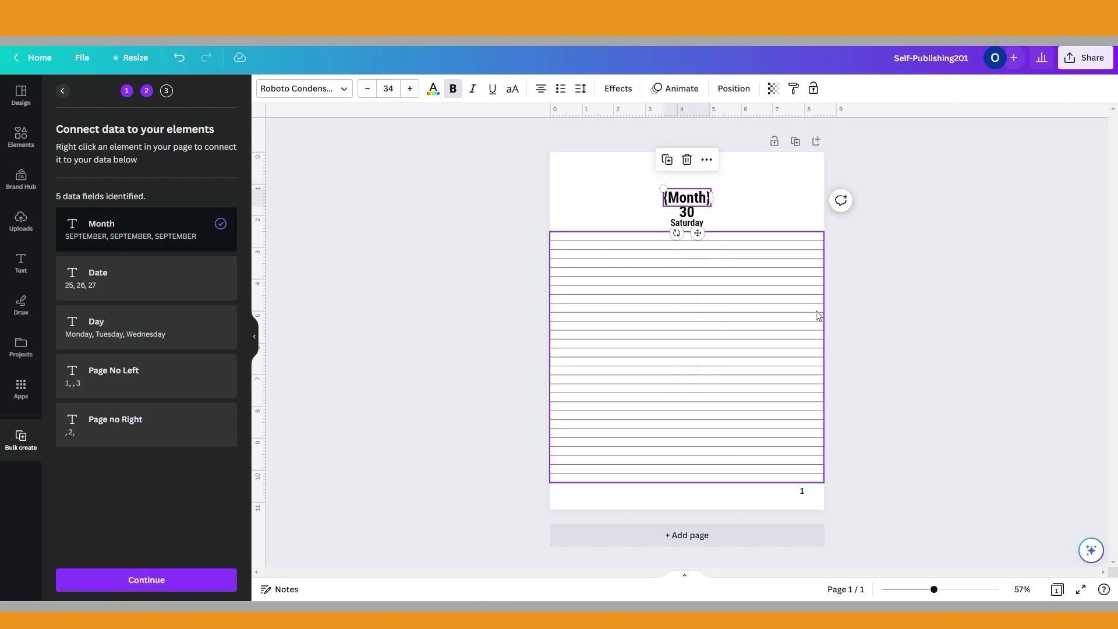
left_click(688, 213)
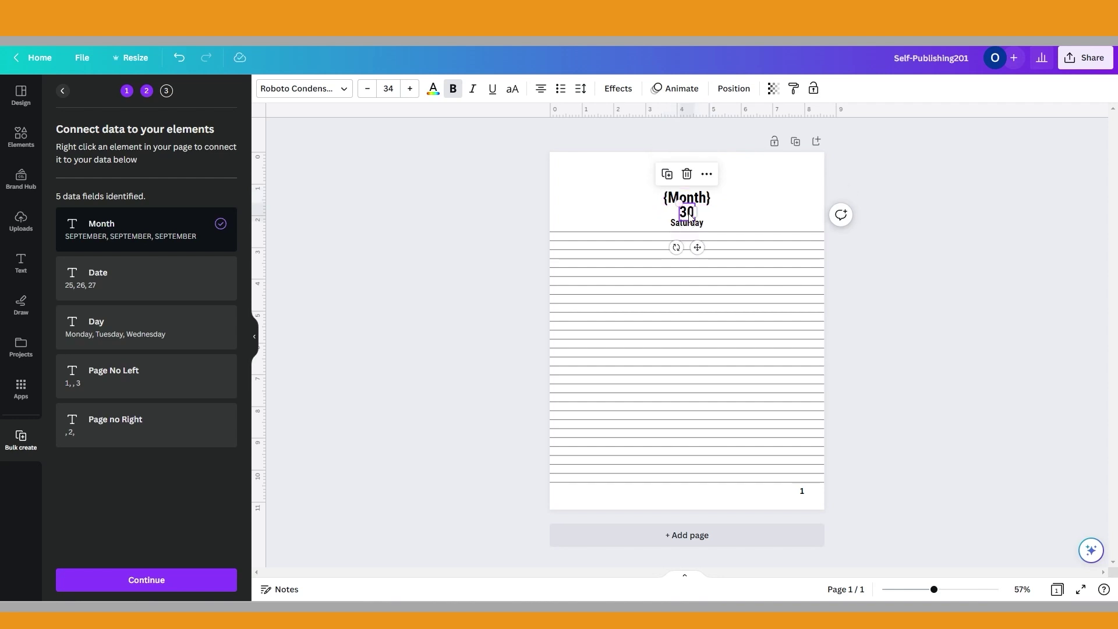
right_click(688, 215)
mouse_move(788, 414)
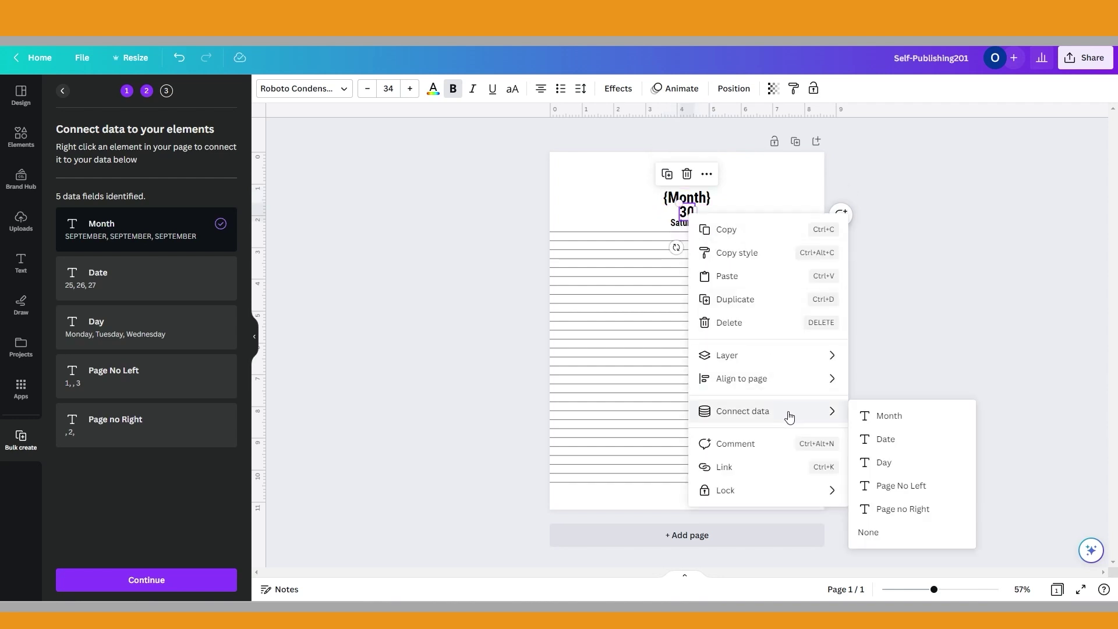
left_click(893, 443)
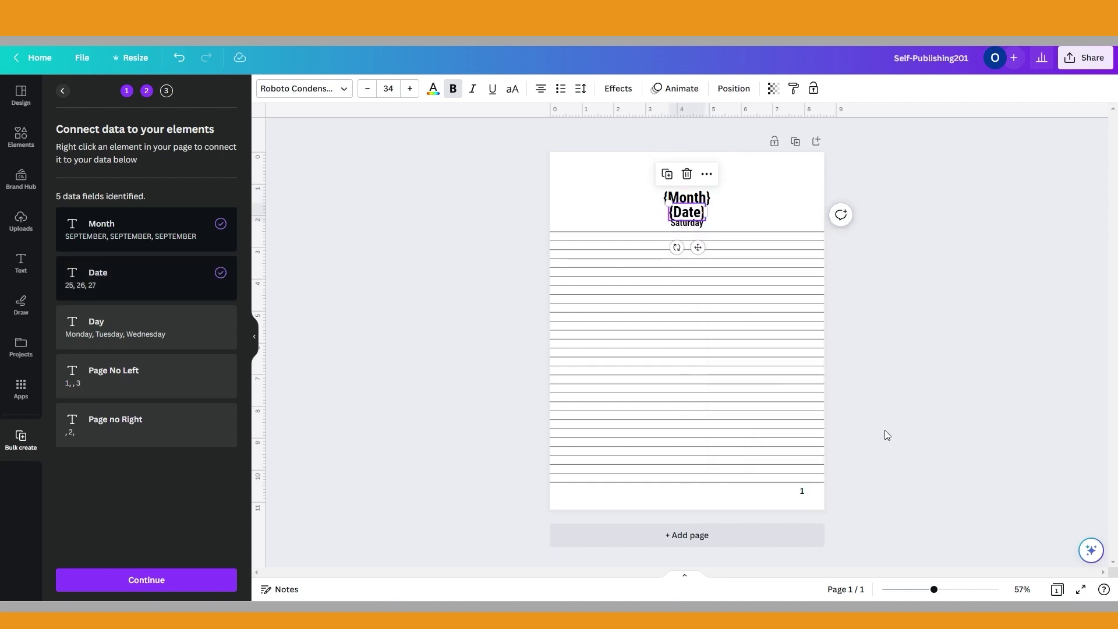
left_click(688, 226)
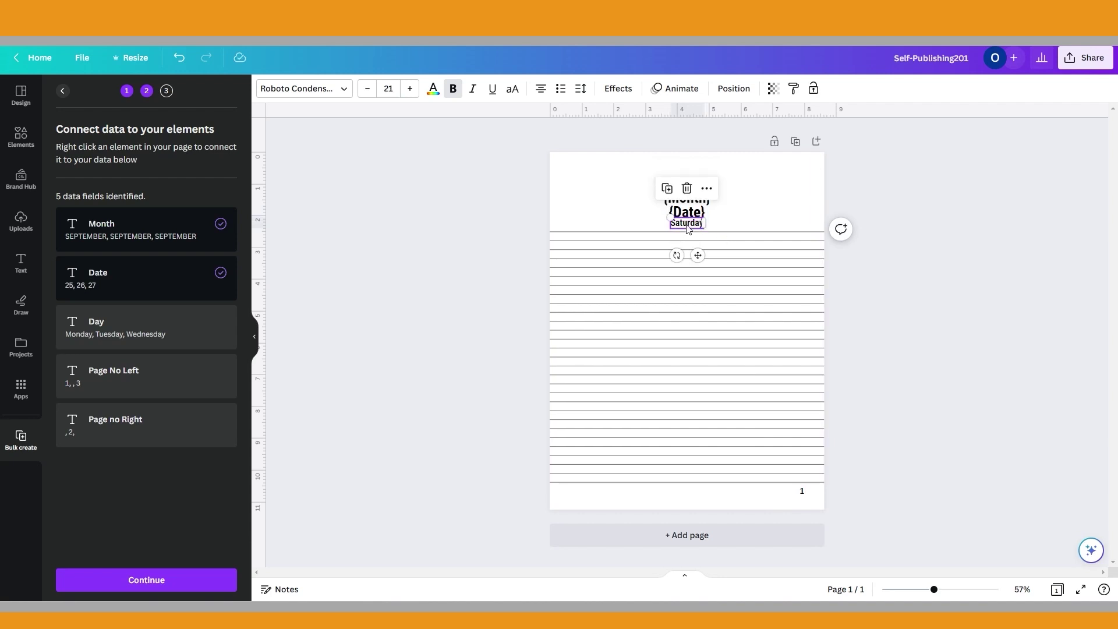
right_click(688, 228)
mouse_move(787, 431)
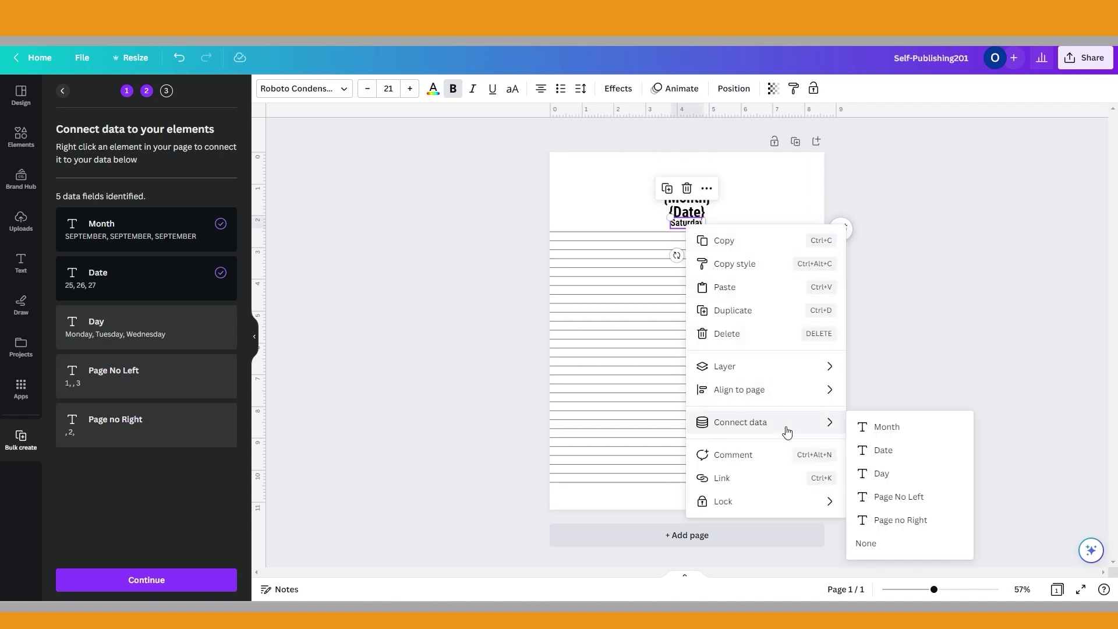
left_click(883, 474)
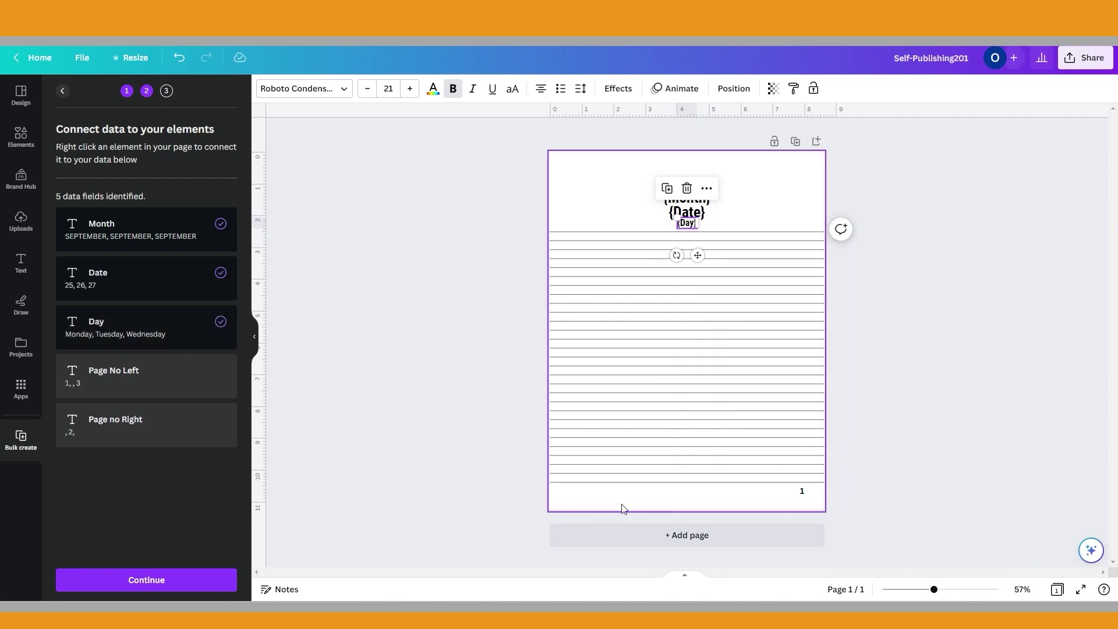
Connect the left and right page-number boxes to Page No Left and Page no Right, then continue
left_click(579, 492)
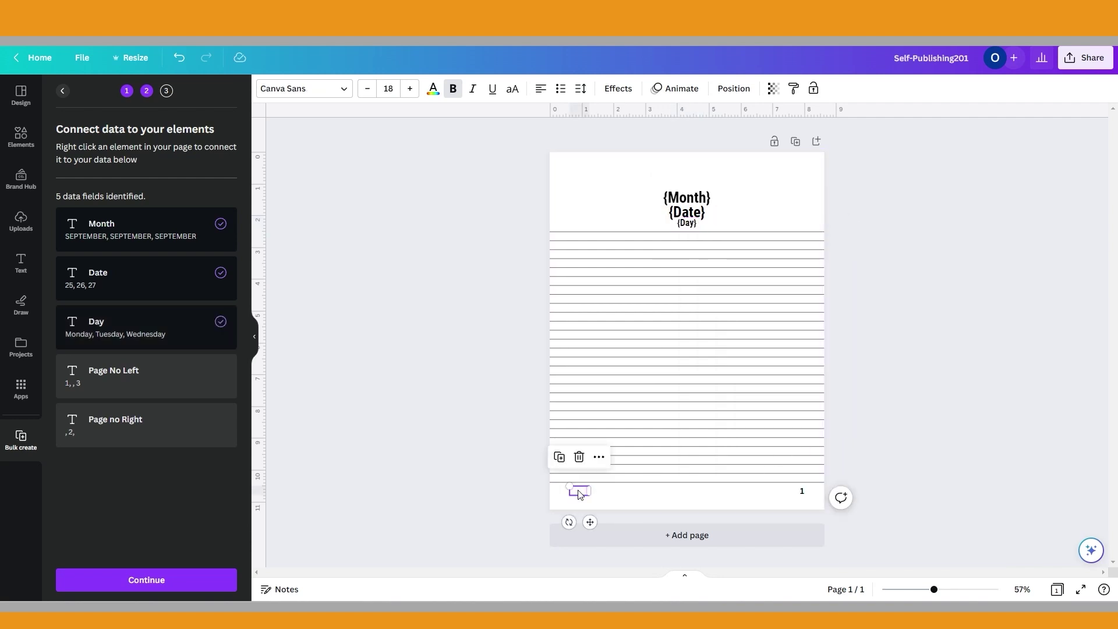
right_click(581, 494)
mouse_move(689, 512)
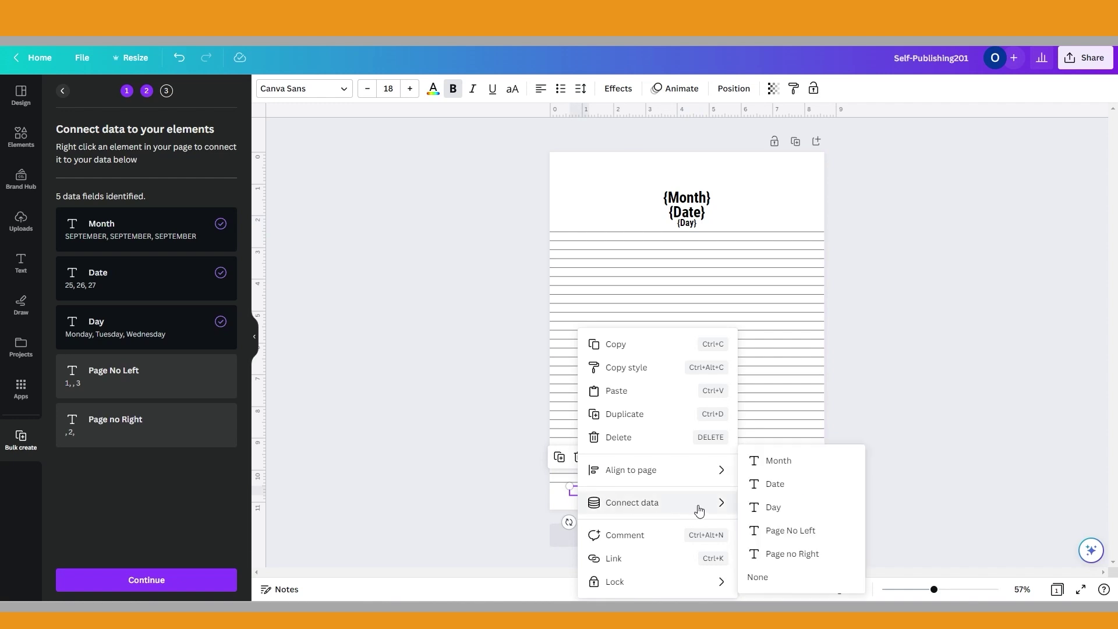
left_click(801, 531)
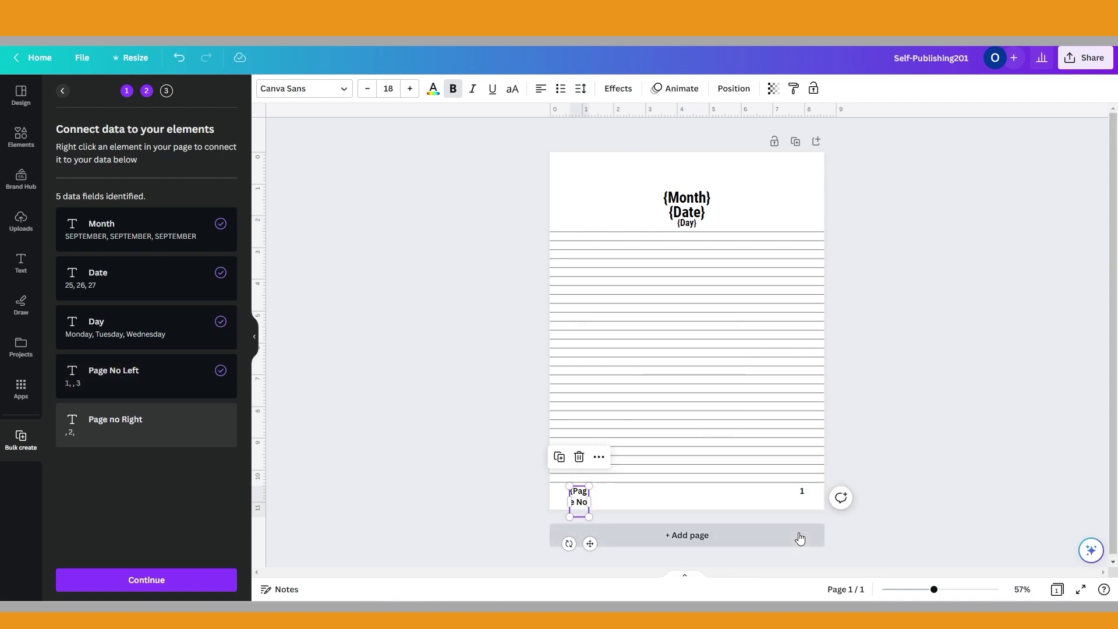
left_click(801, 494)
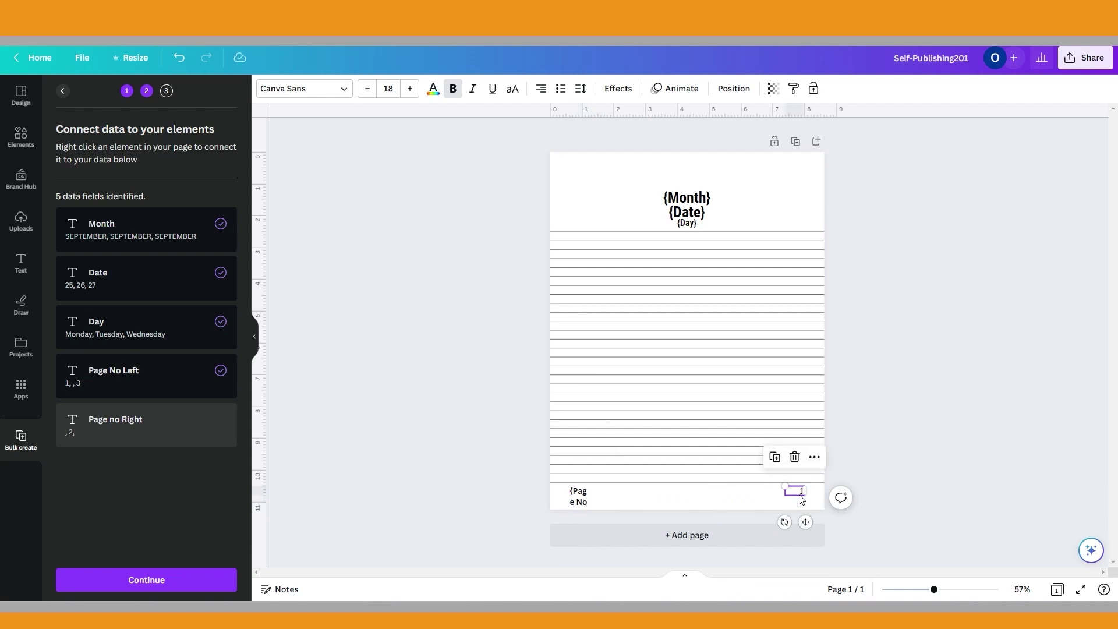
right_click(799, 496)
mouse_move(869, 512)
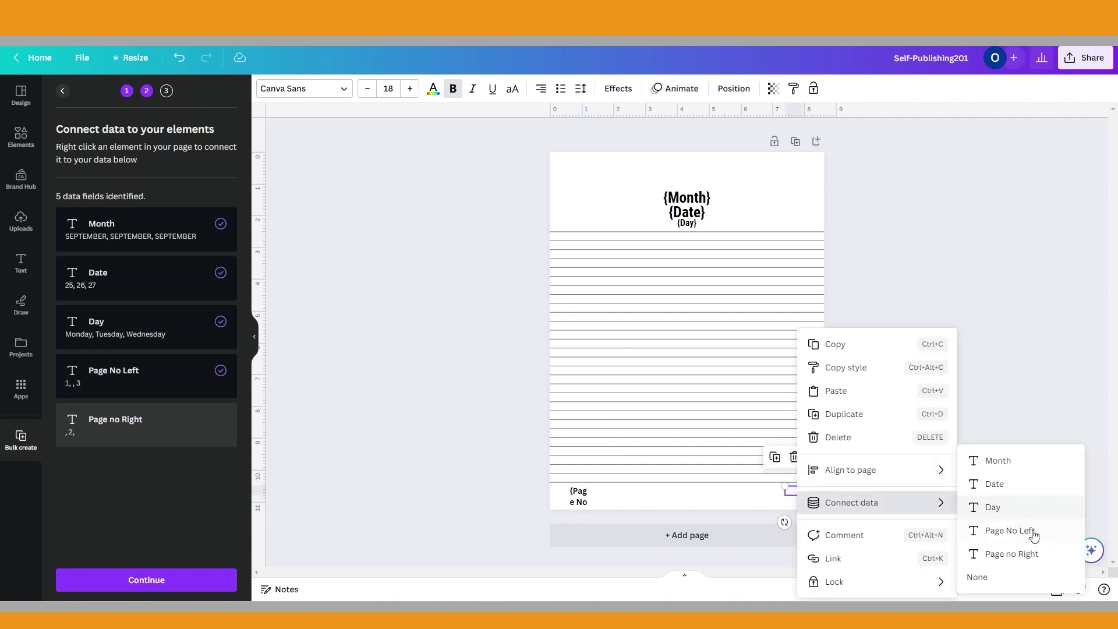
left_click(1013, 556)
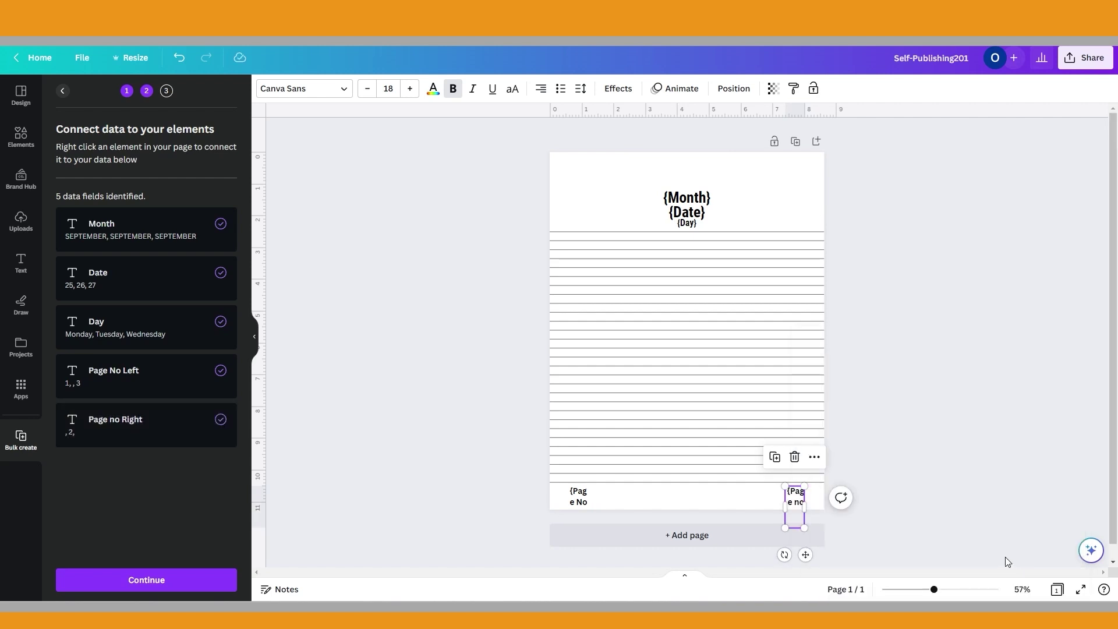
left_click(908, 468)
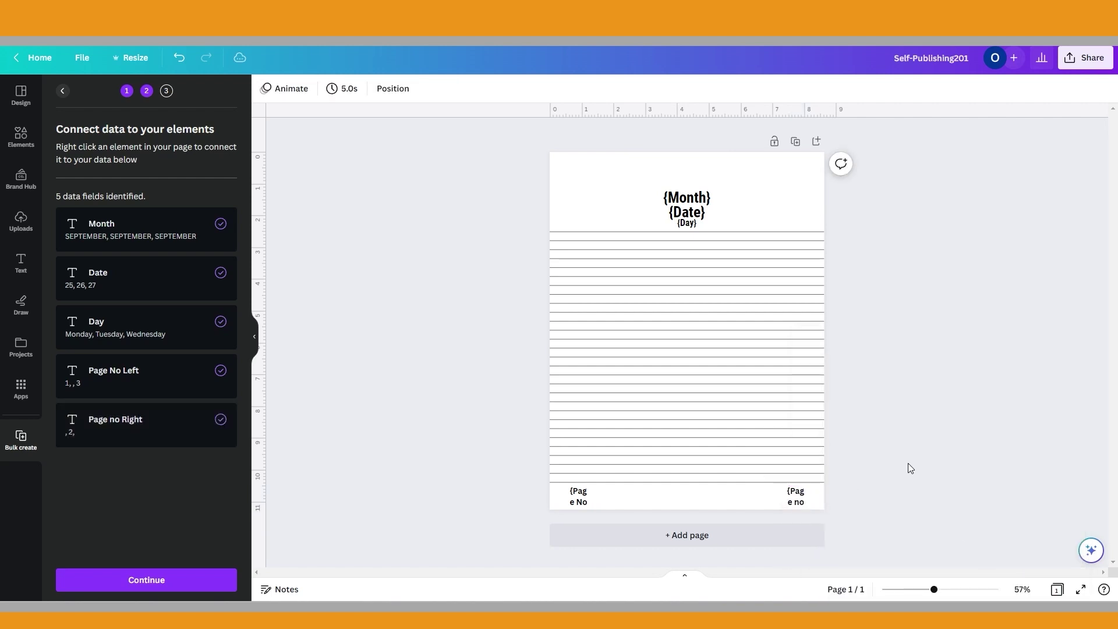
left_click(173, 578)
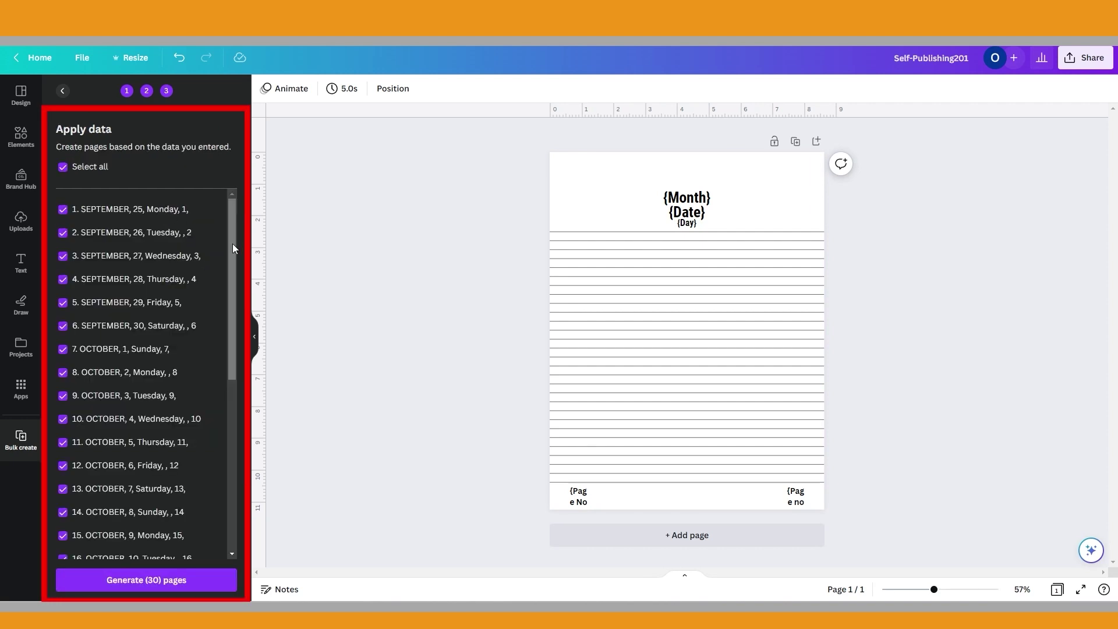
Keep all 30 data rows selected and generate the 30 planner pages
left_click_drag(233, 243, 229, 201)
left_click(63, 167)
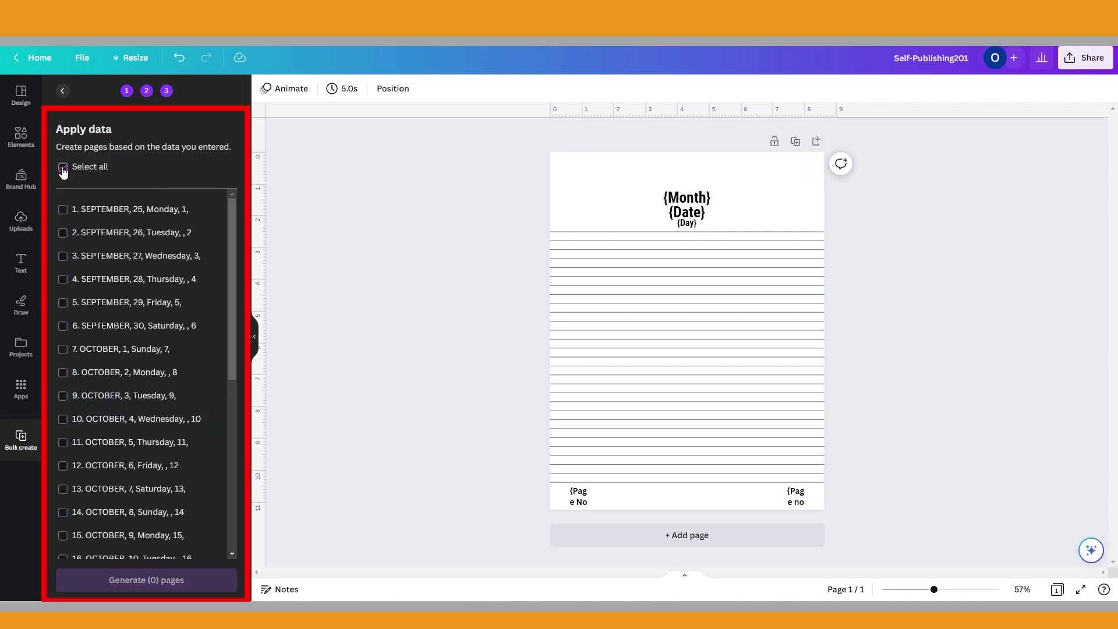
left_click(63, 169)
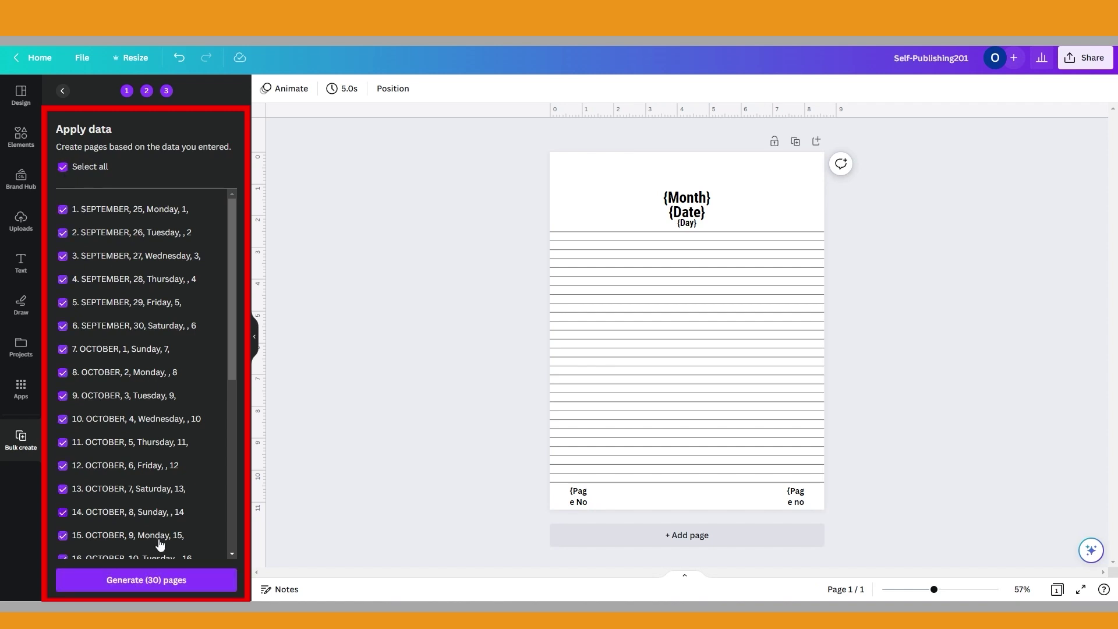
left_click(165, 582)
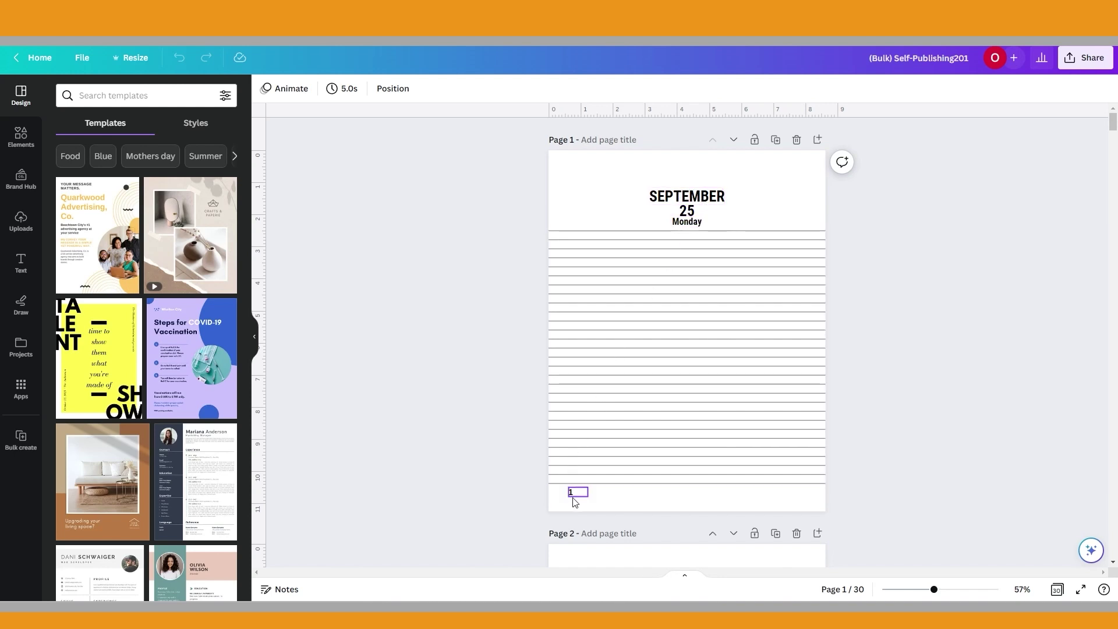
Scroll through generated pages 1–5, then switch to Grid view to see all 30 pages
scroll(909, 455, "down", 6)
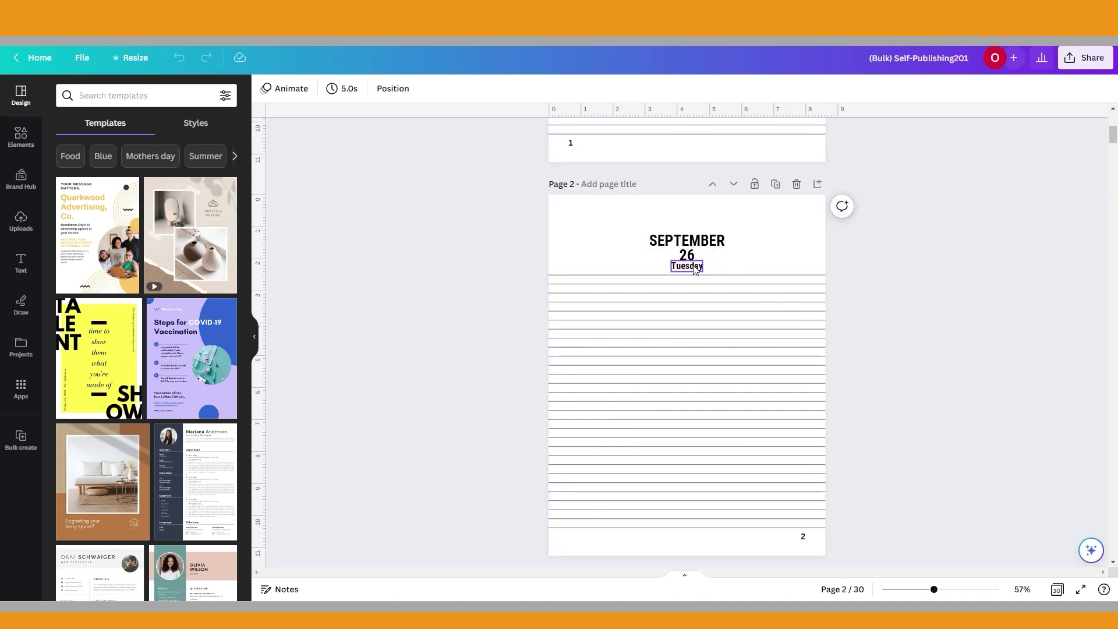
scroll(799, 515, "down", 1)
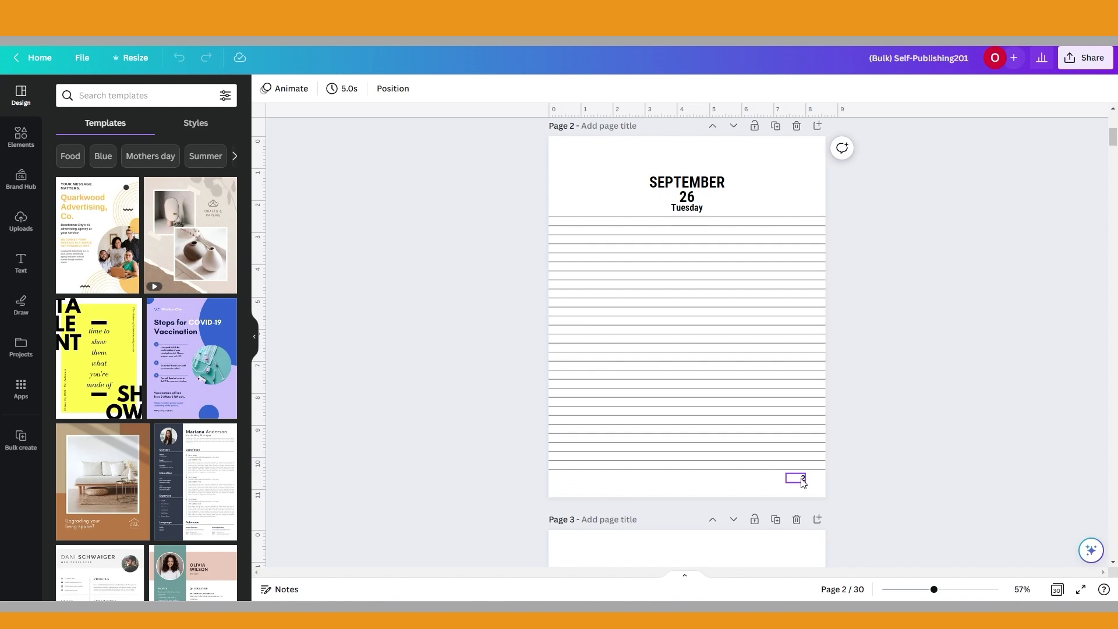
scroll(865, 469, "down", 3)
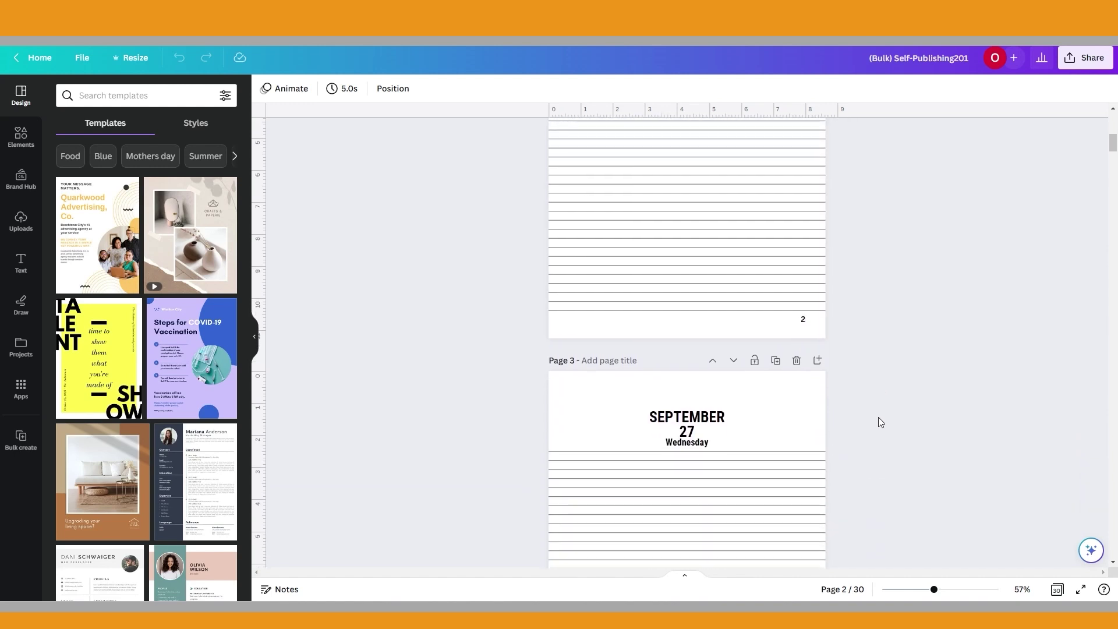
scroll(879, 418, "down", 6)
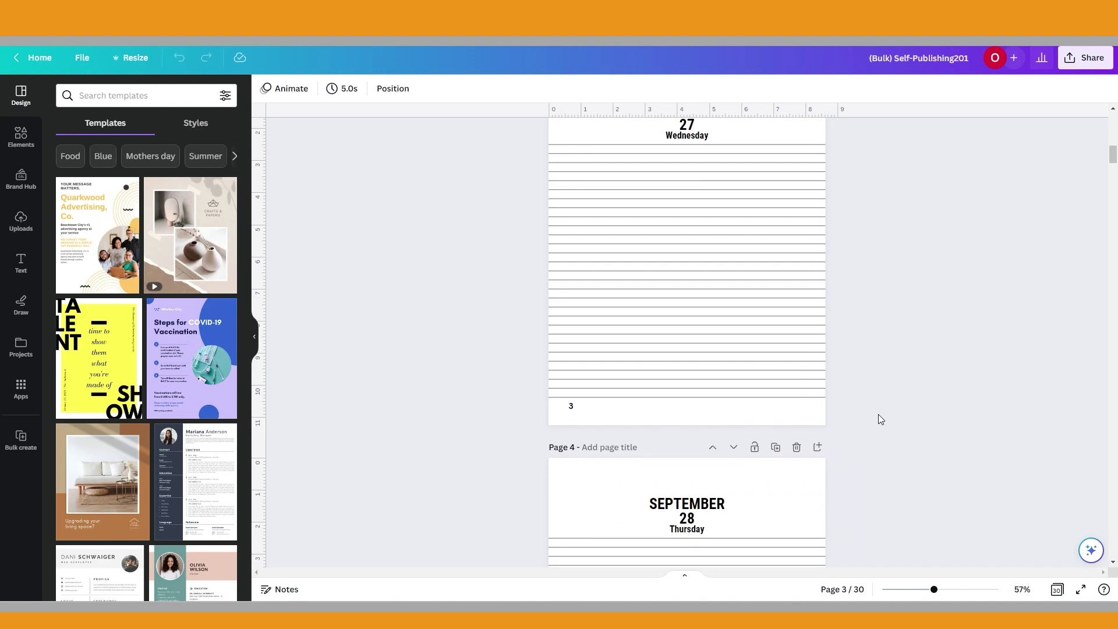
scroll(879, 415, "down", 7)
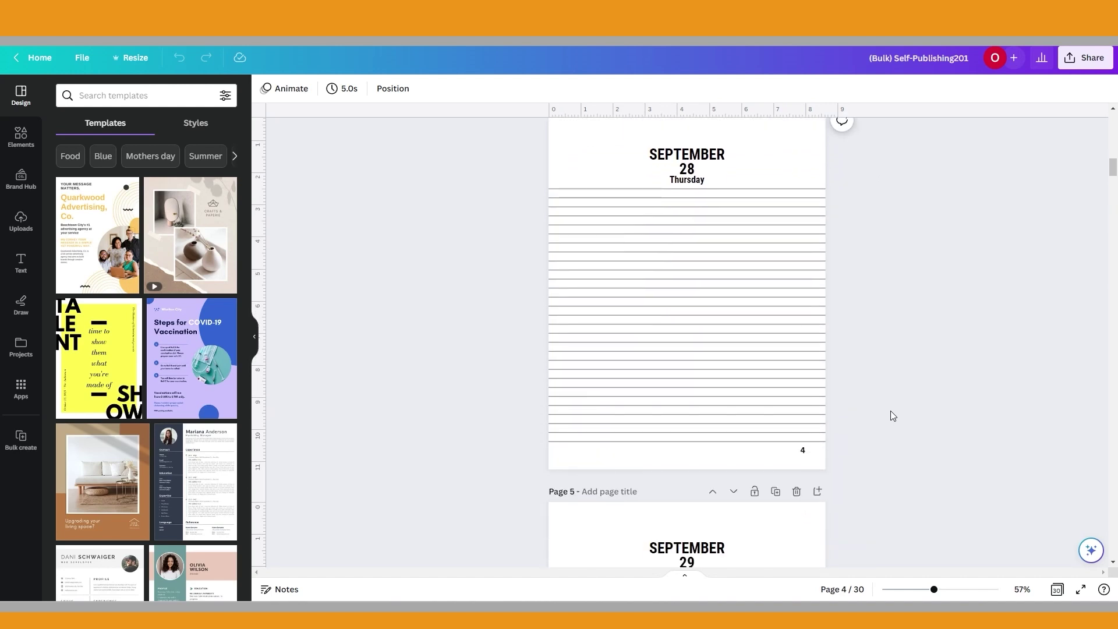
scroll(892, 415, "down", 6)
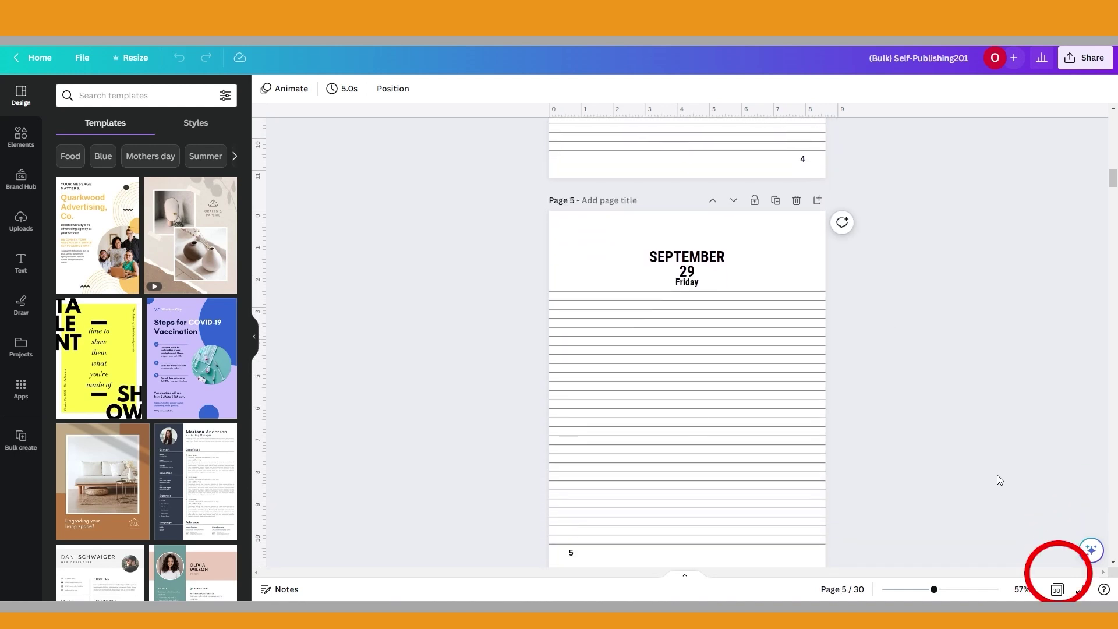
left_click(1056, 590)
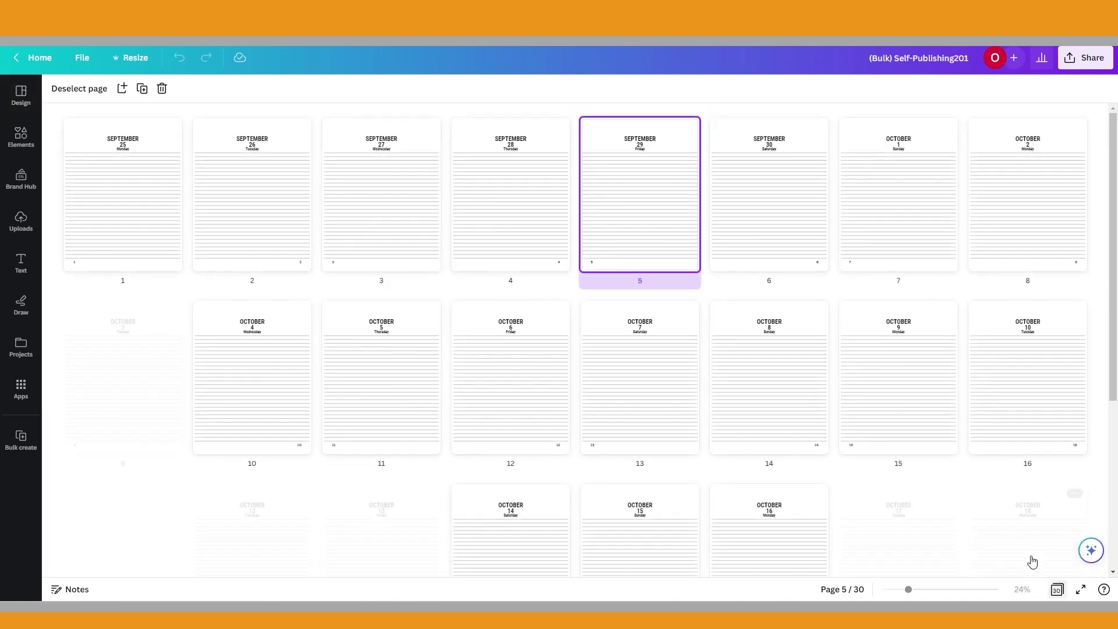
Select thumbnails for pages 1–6, September 25 through September 30, in the overview
mouse_move(182, 227)
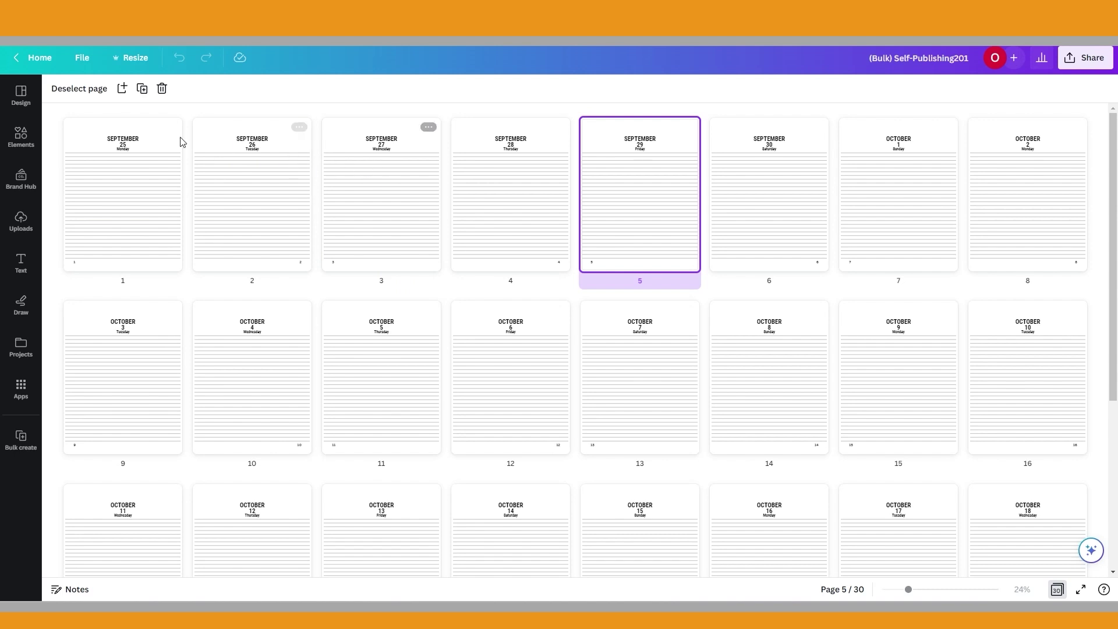
left_click(163, 145)
left_click(294, 149)
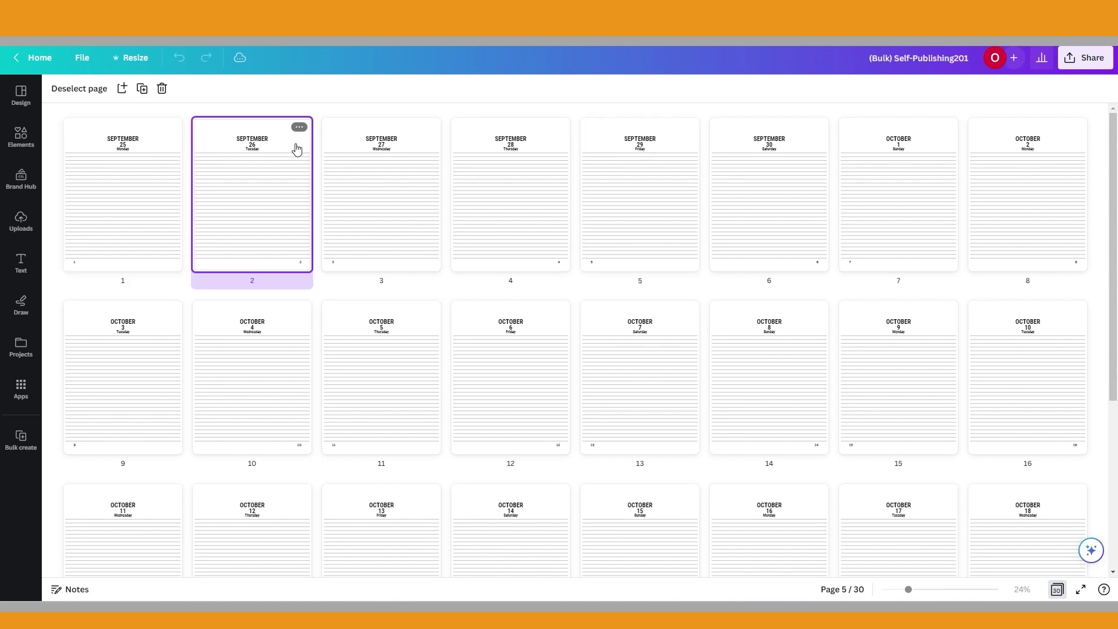
left_click(424, 149)
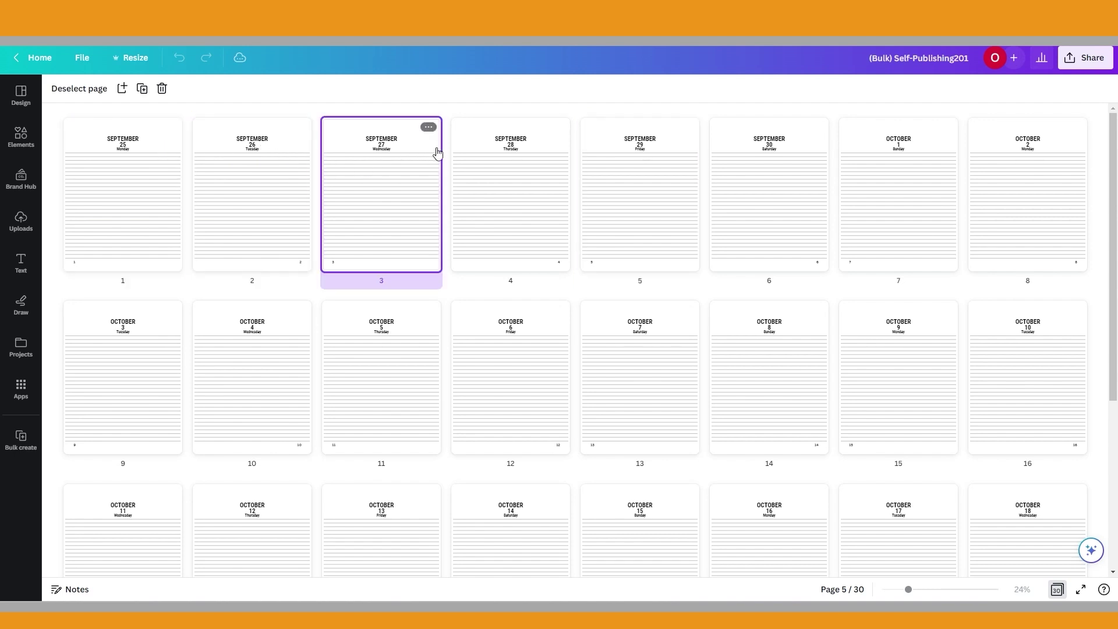
left_click(553, 151)
left_click(679, 150)
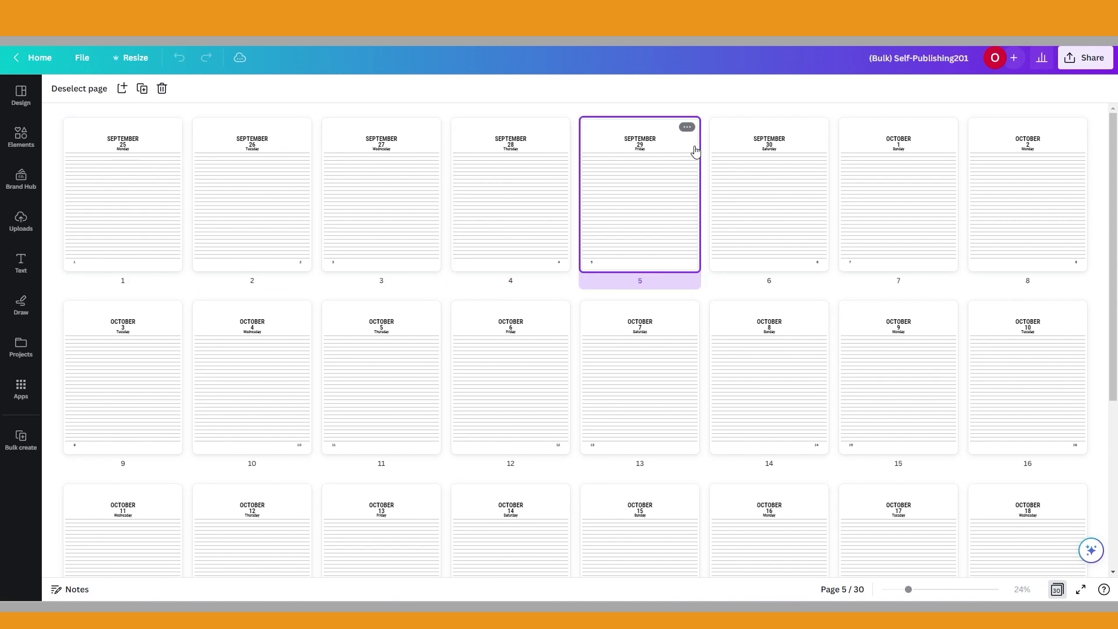
left_click(810, 150)
Select pages 7–12 (October 1–6), then leave Grid view to edit page 12
left_click(920, 150)
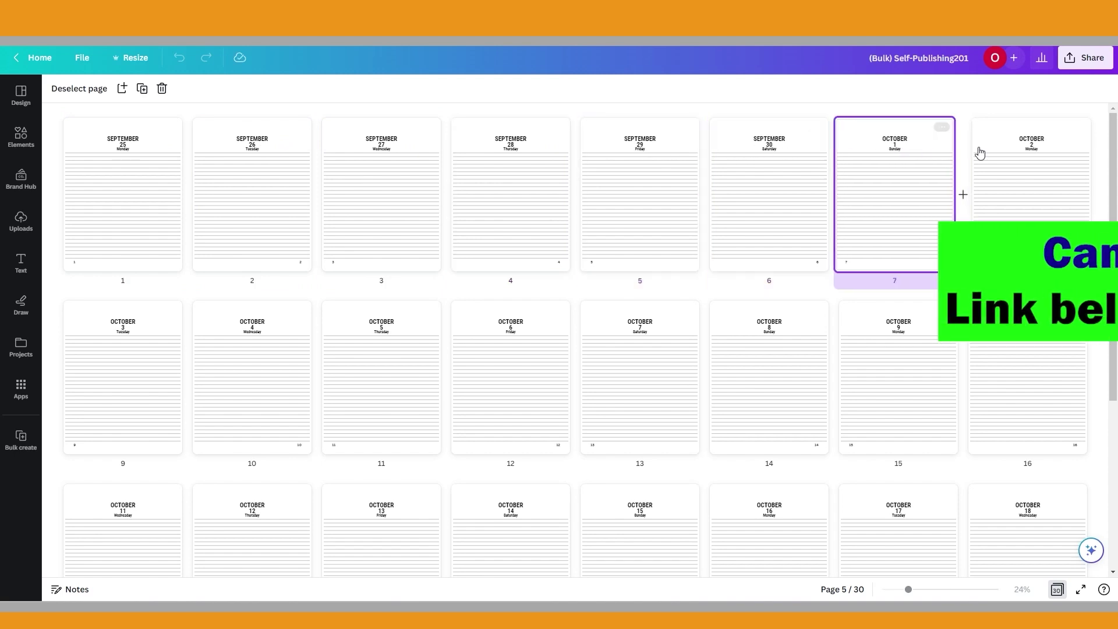
left_click(989, 150)
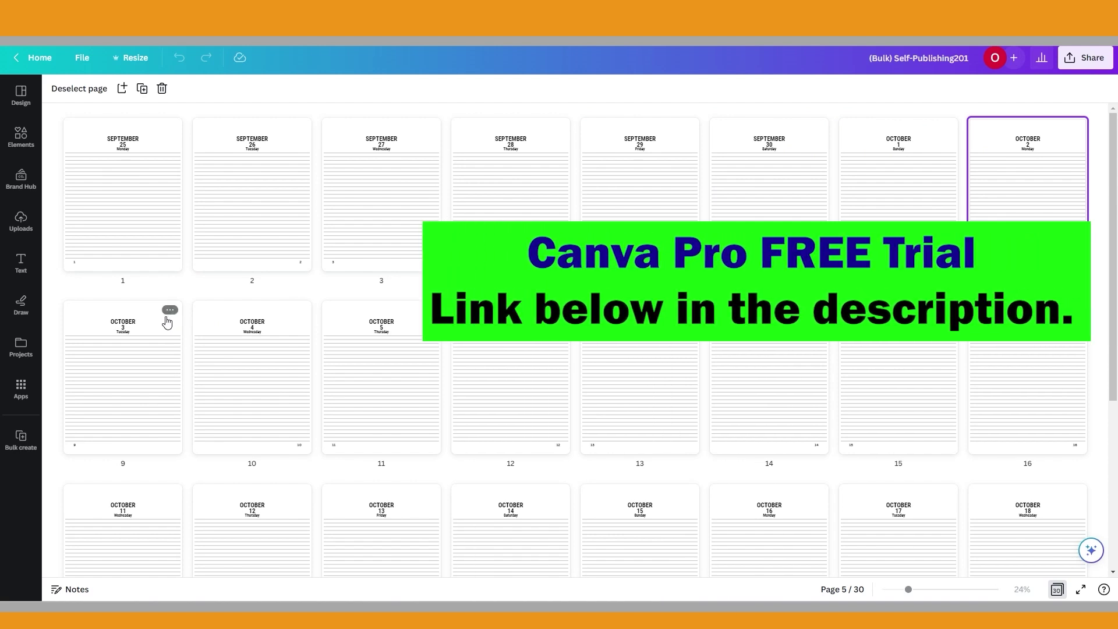
left_click(171, 323)
left_click(279, 325)
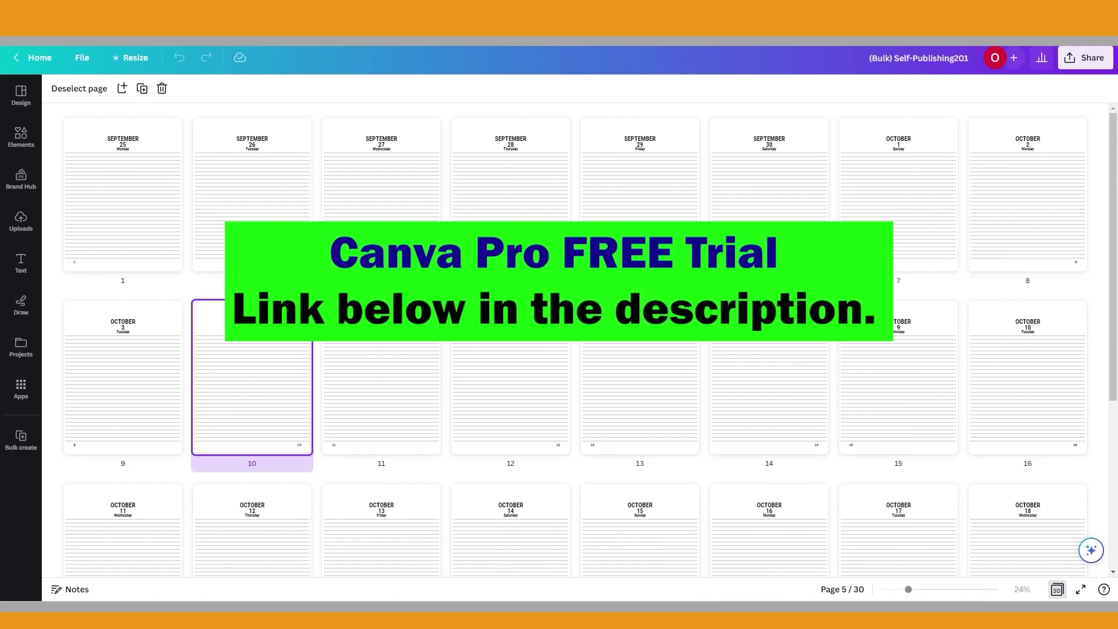
left_click(408, 325)
left_click(536, 327)
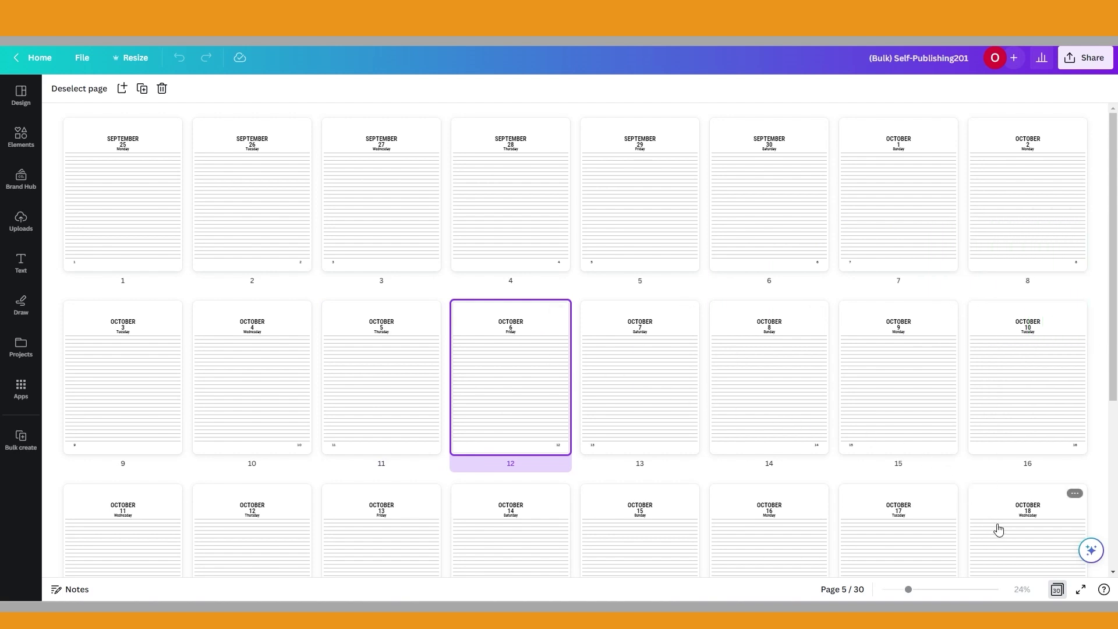
left_click(1057, 590)
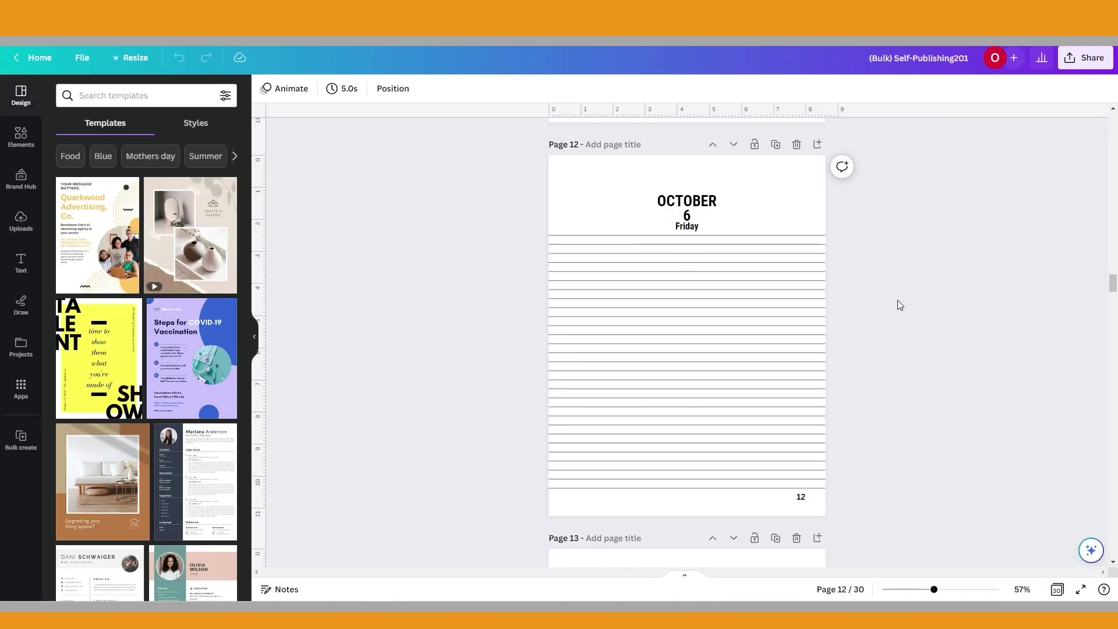
scroll(900, 305, "down", 5)
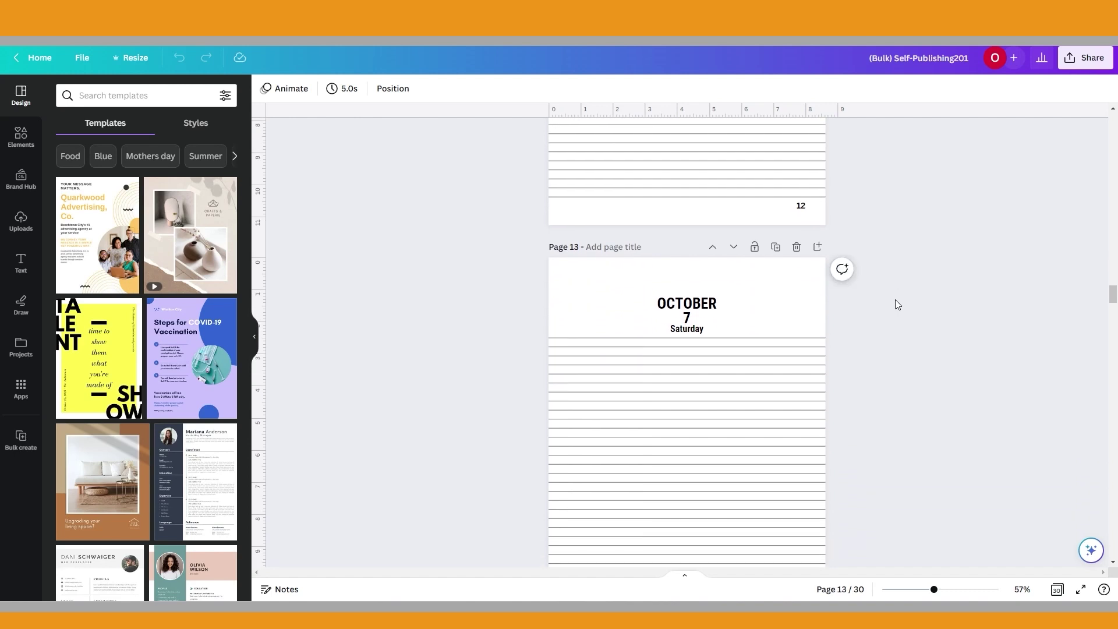
scroll(896, 305, "down", 5)
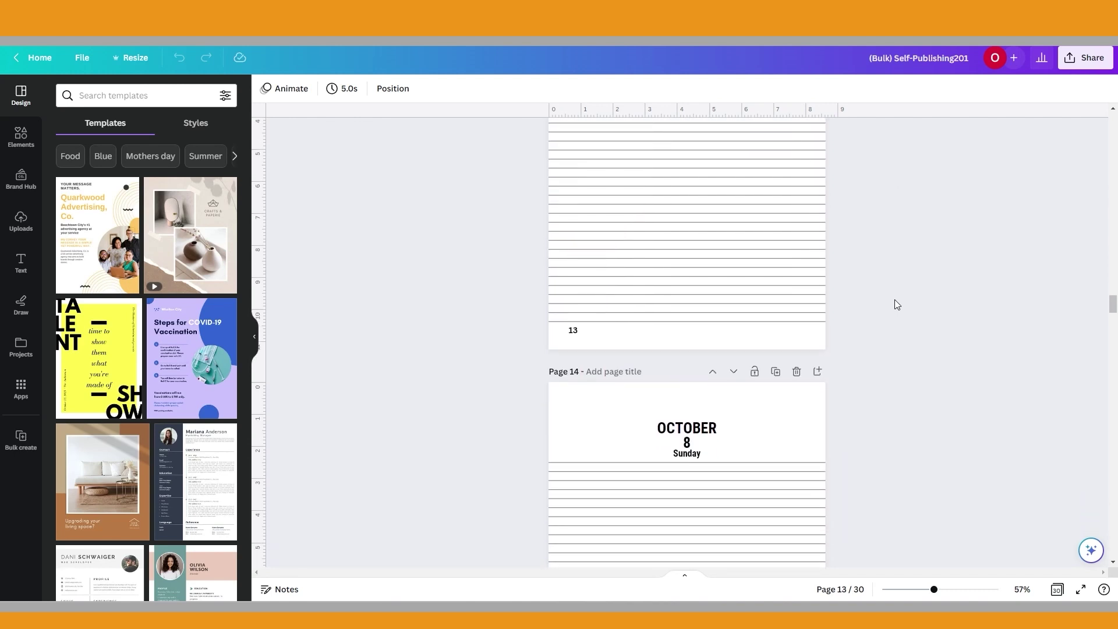
scroll(896, 304, "down", 5)
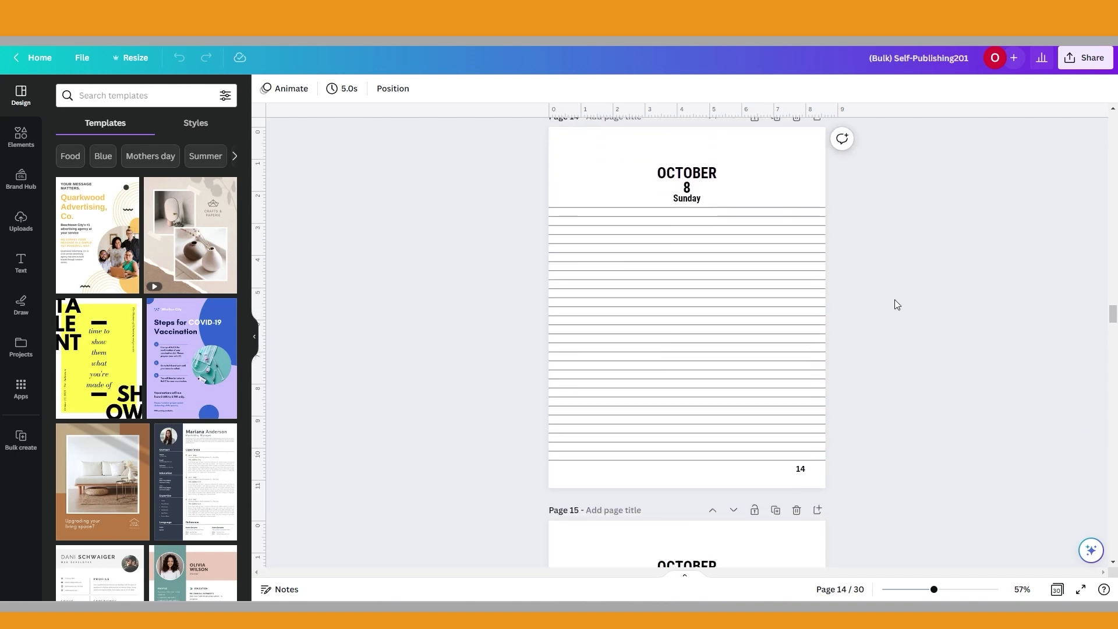
scroll(897, 304, "down", 5)
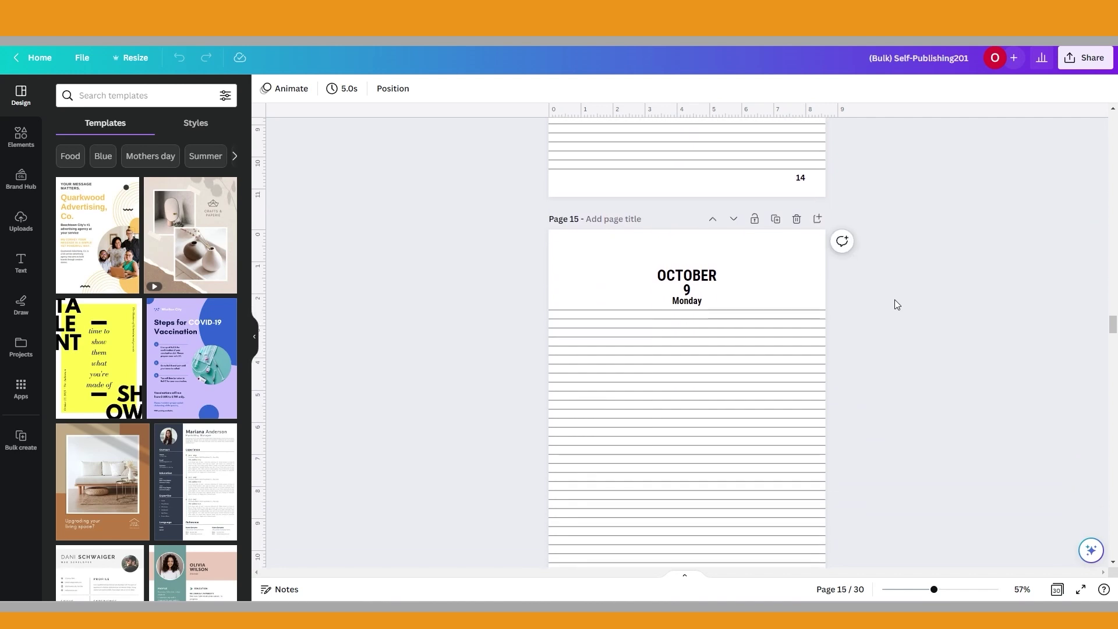
scroll(897, 305, "down", 5)
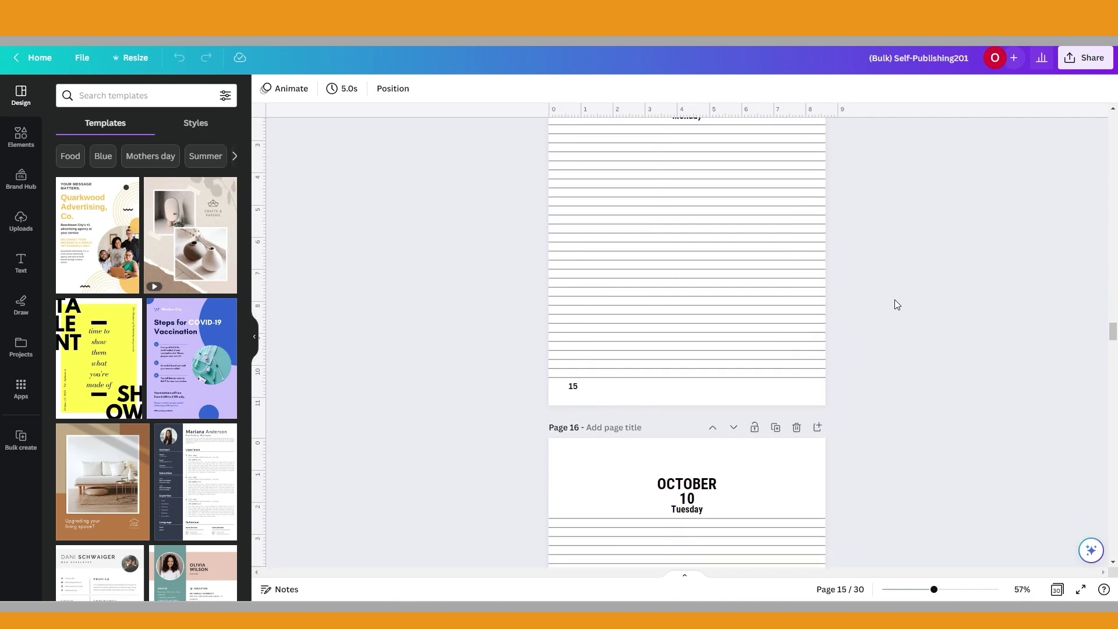
scroll(895, 305, "down", 5)
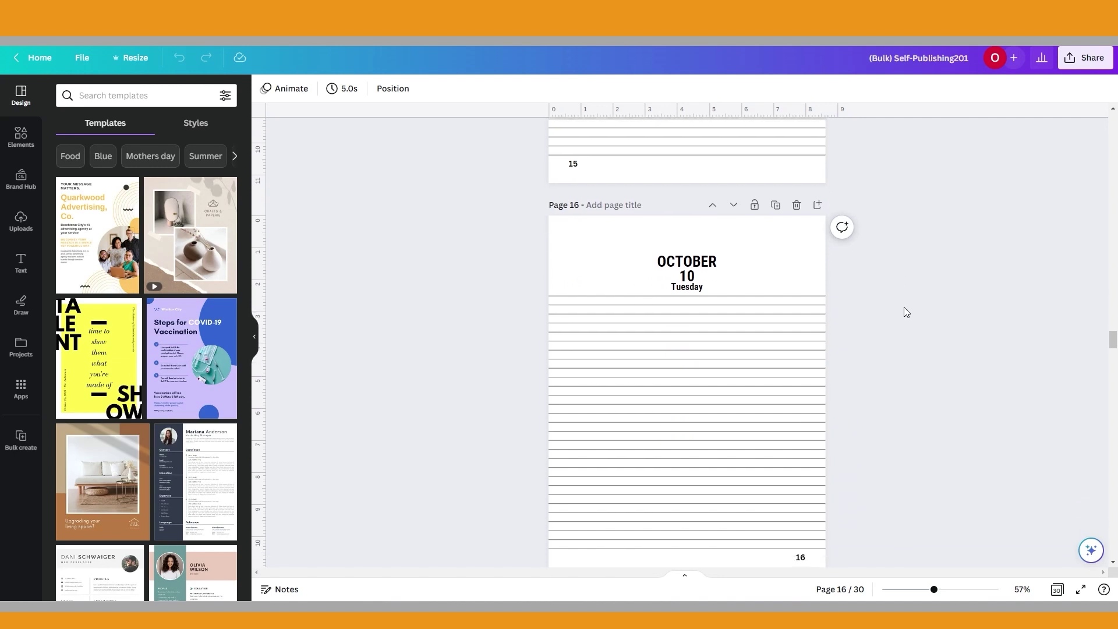
scroll(907, 311, "down", 5)
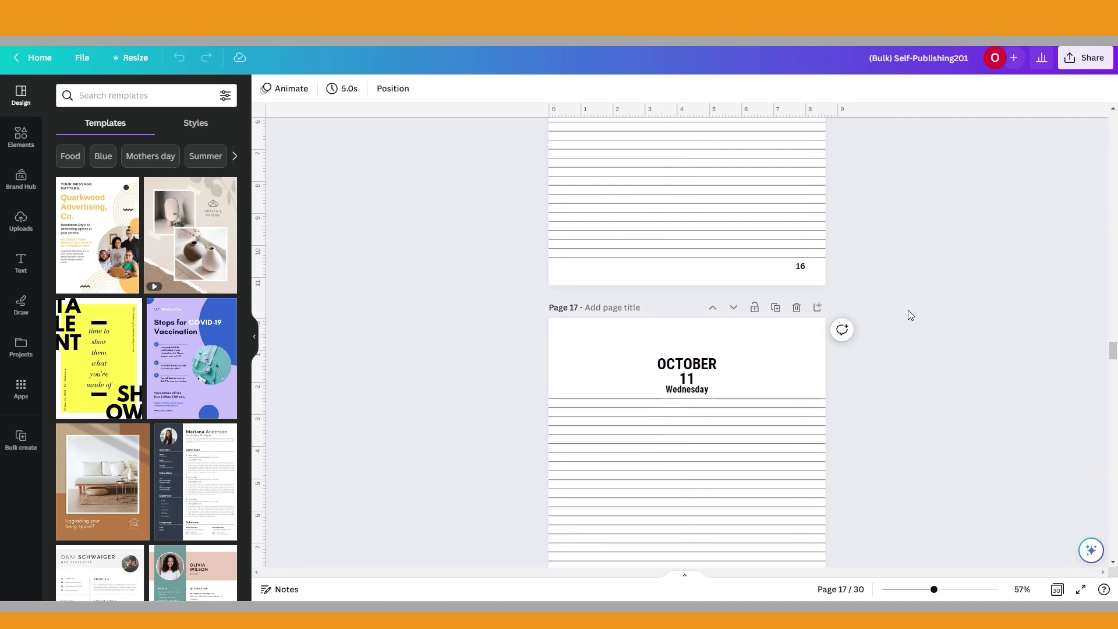
scroll(910, 315, "down", 5)
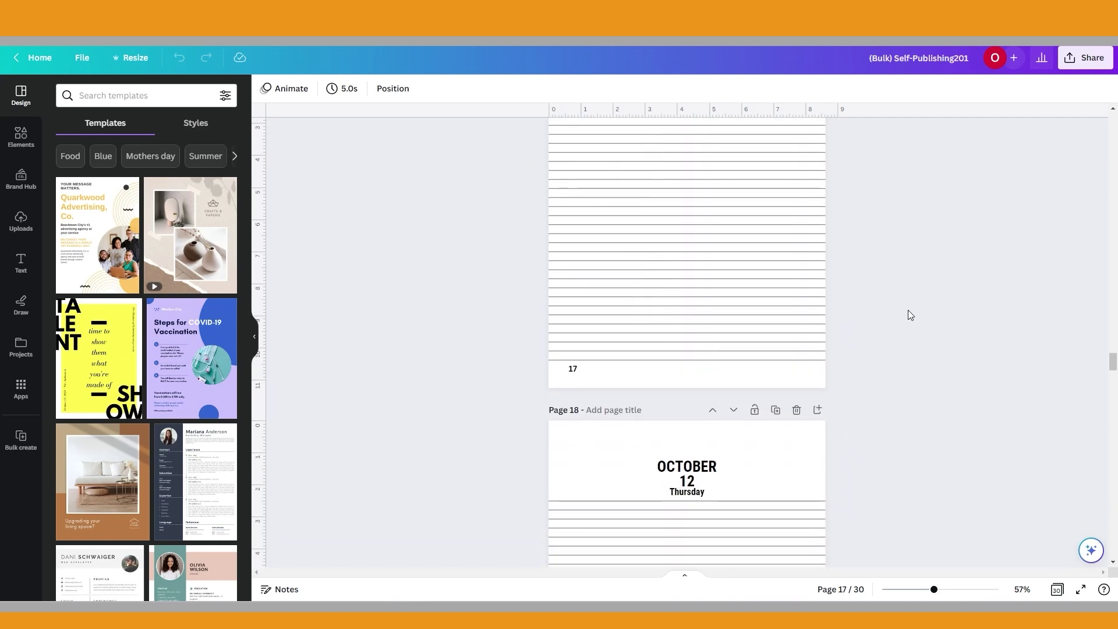
scroll(911, 314, "down", 5)
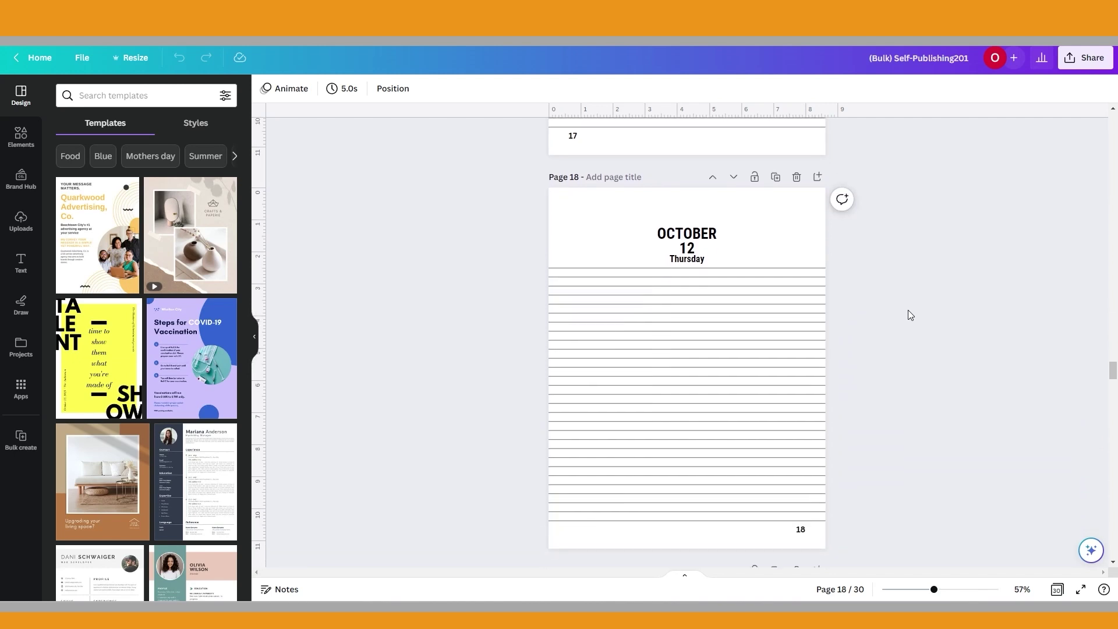
scroll(910, 315, "down", 5)
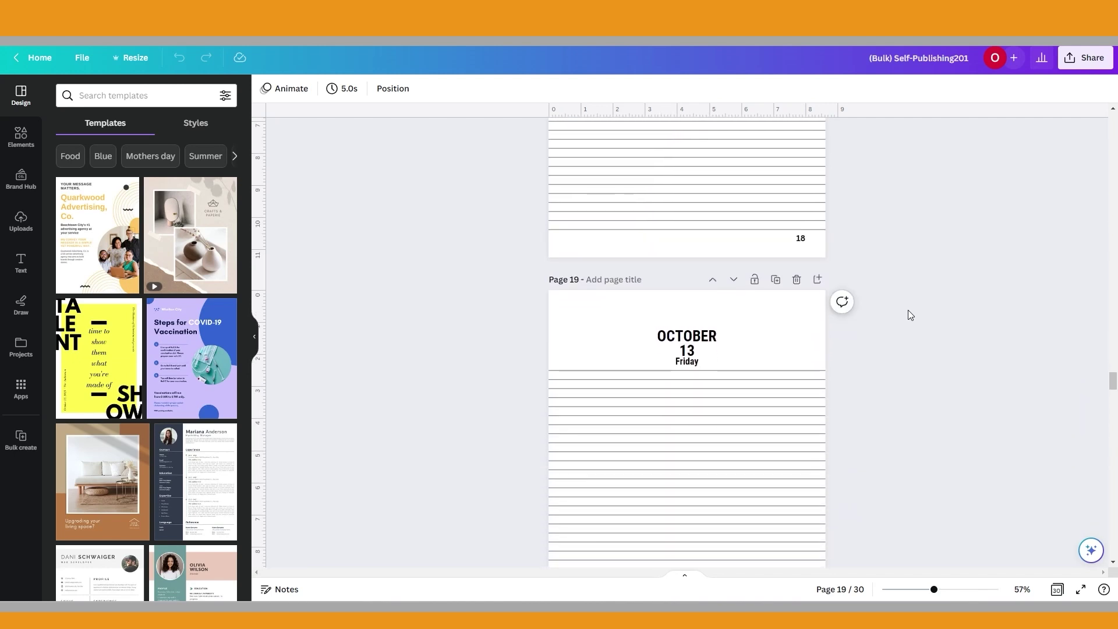
scroll(911, 314, "down", 5)
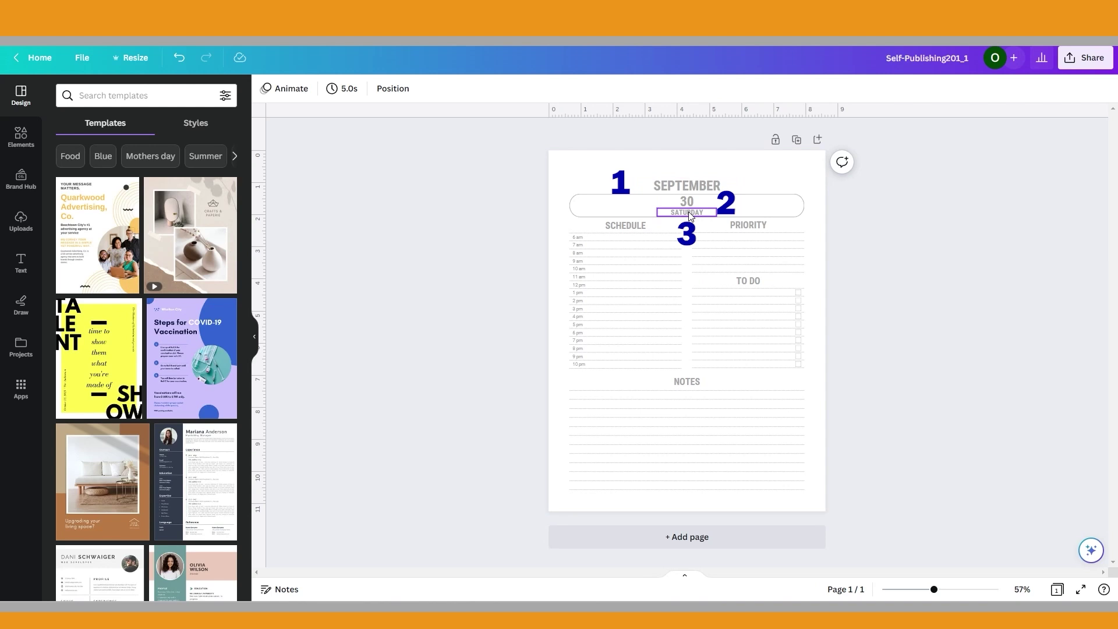
Show the Apps catalogue from the left sidebar
left_click(21, 400)
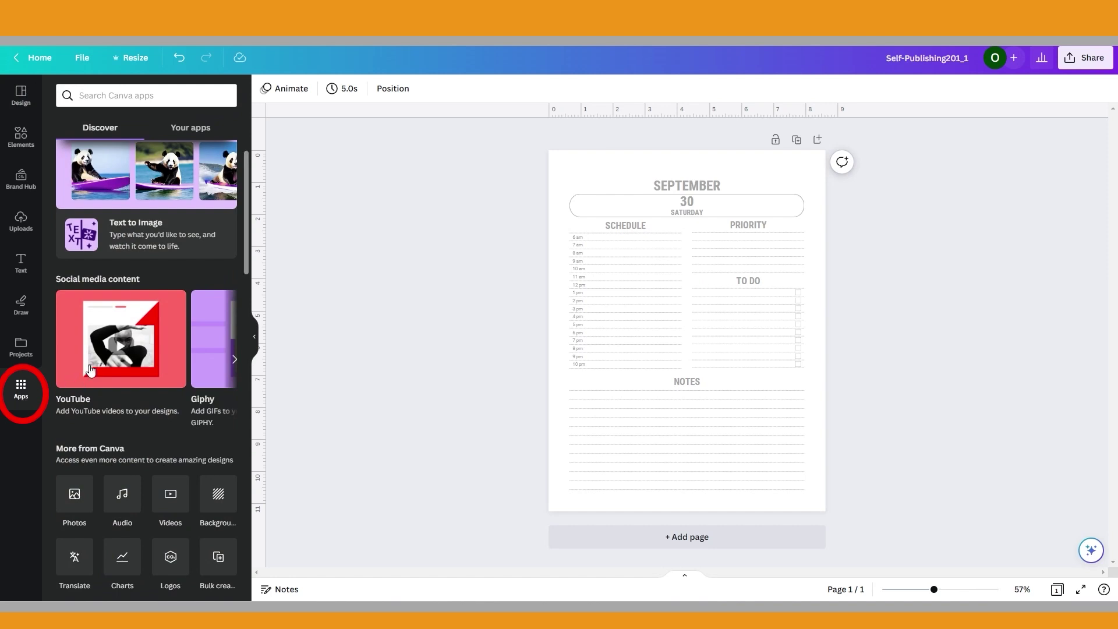
Start manual data entry in Bulk create with three columns named Month, Date and Day
scroll(129, 354, "down", 4)
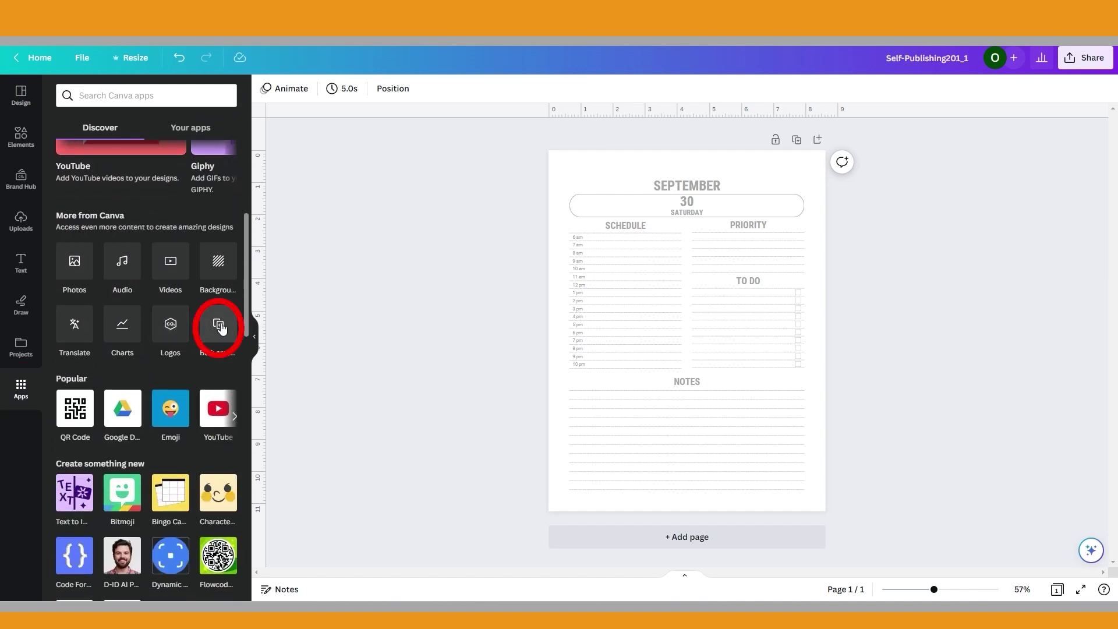
left_click(218, 326)
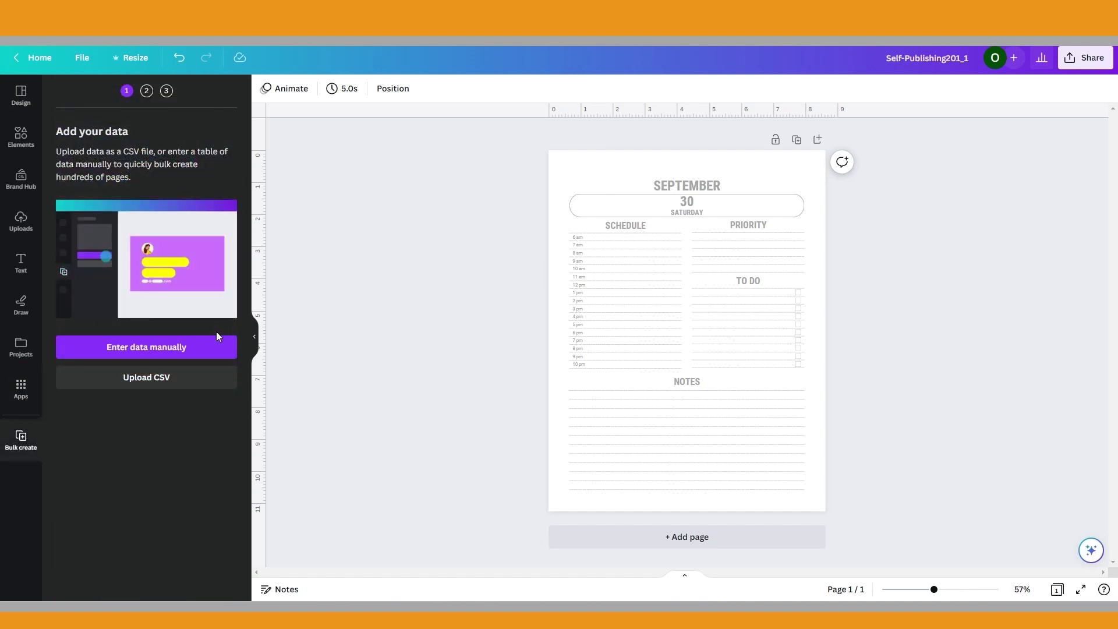
left_click(148, 347)
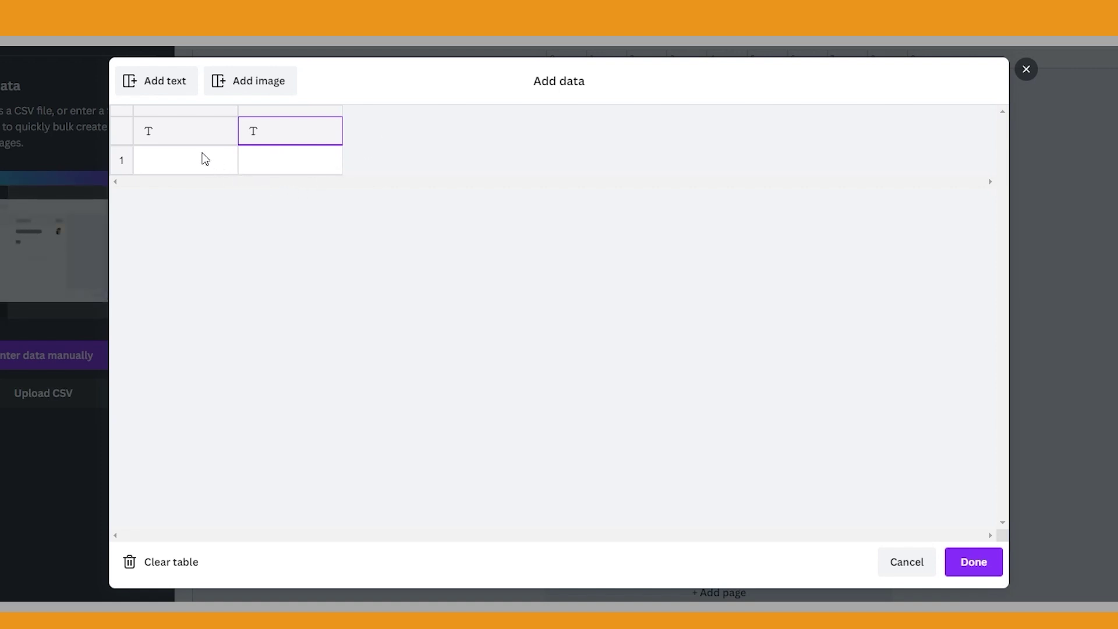
left_click(158, 92)
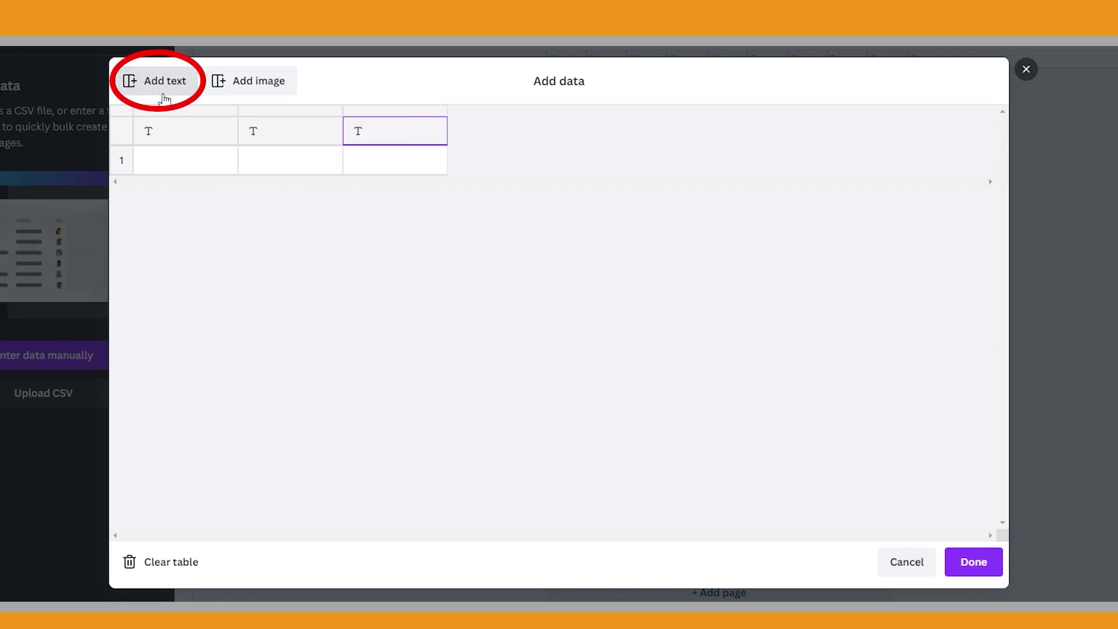
left_click(195, 135)
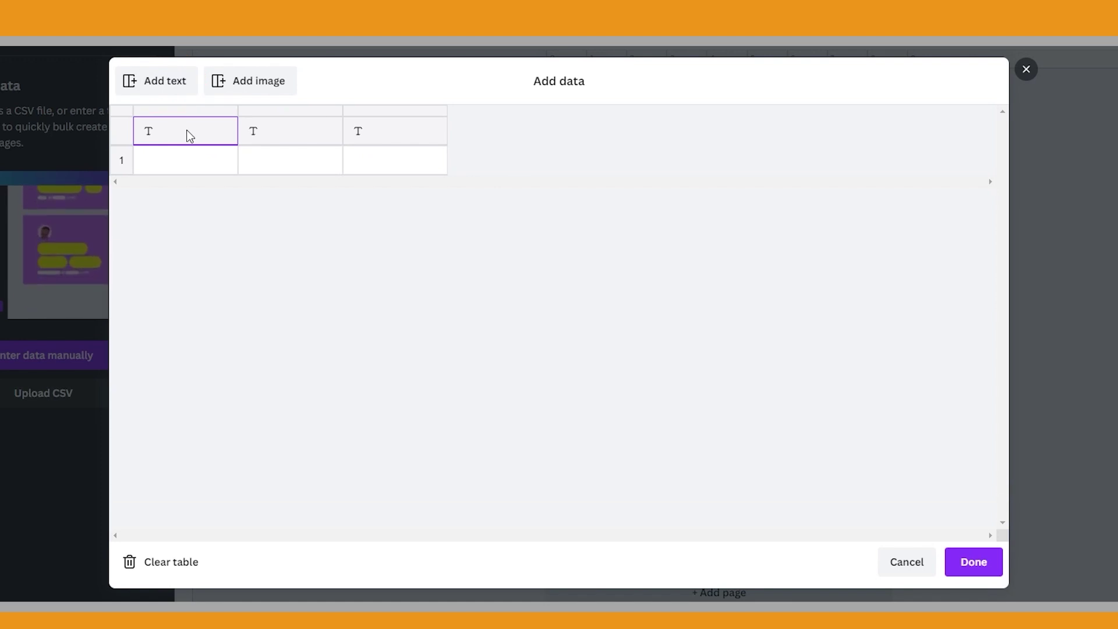
type("Month")
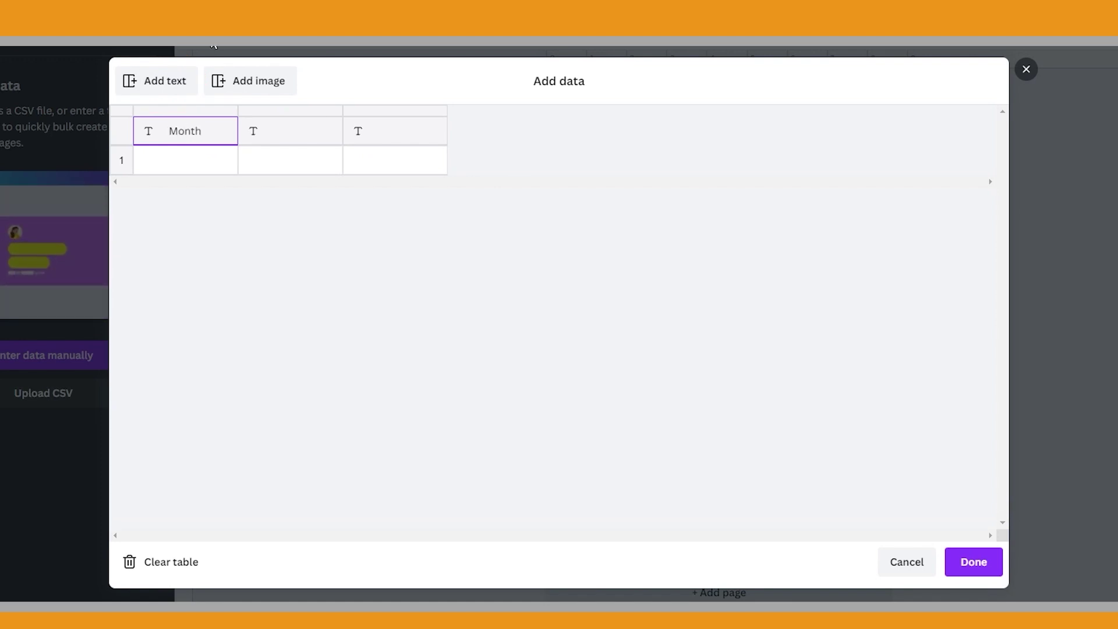
left_click(299, 137)
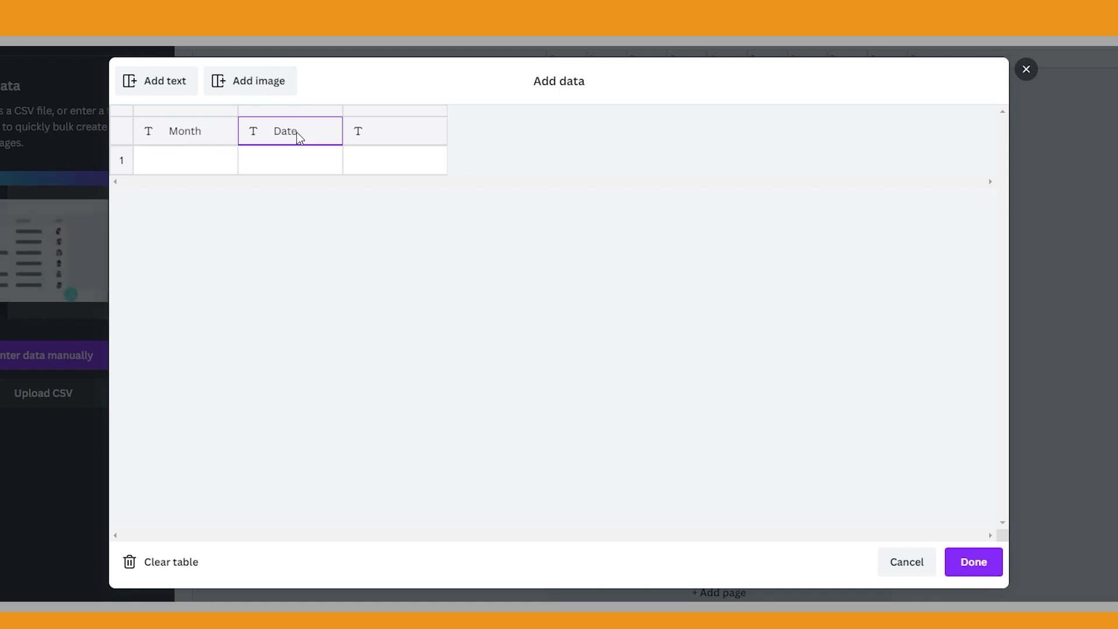
left_click(390, 135)
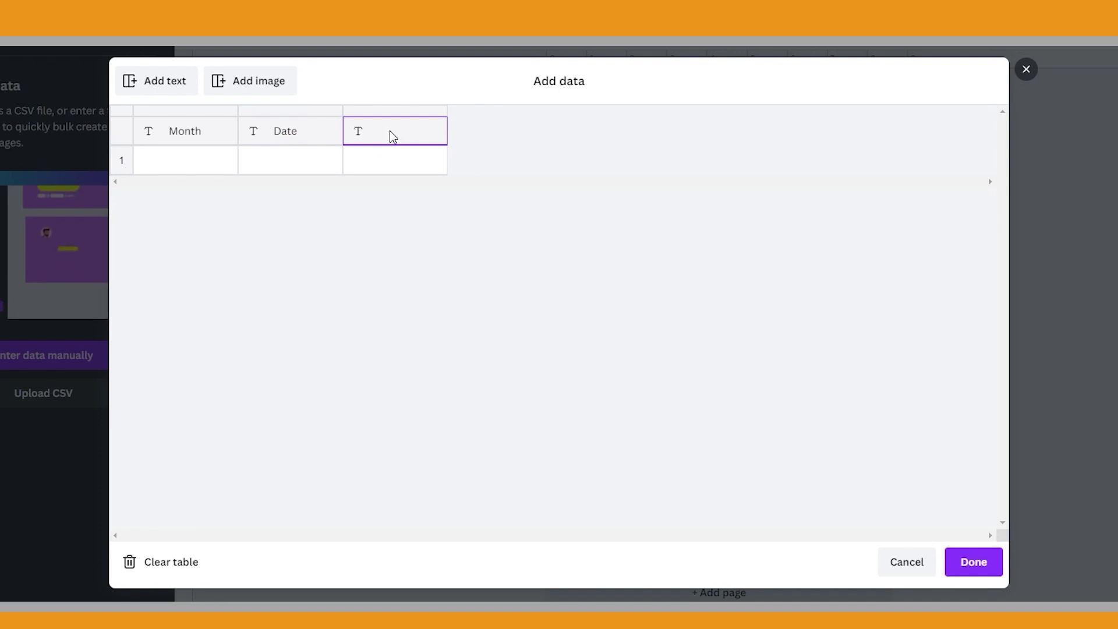
type("Day")
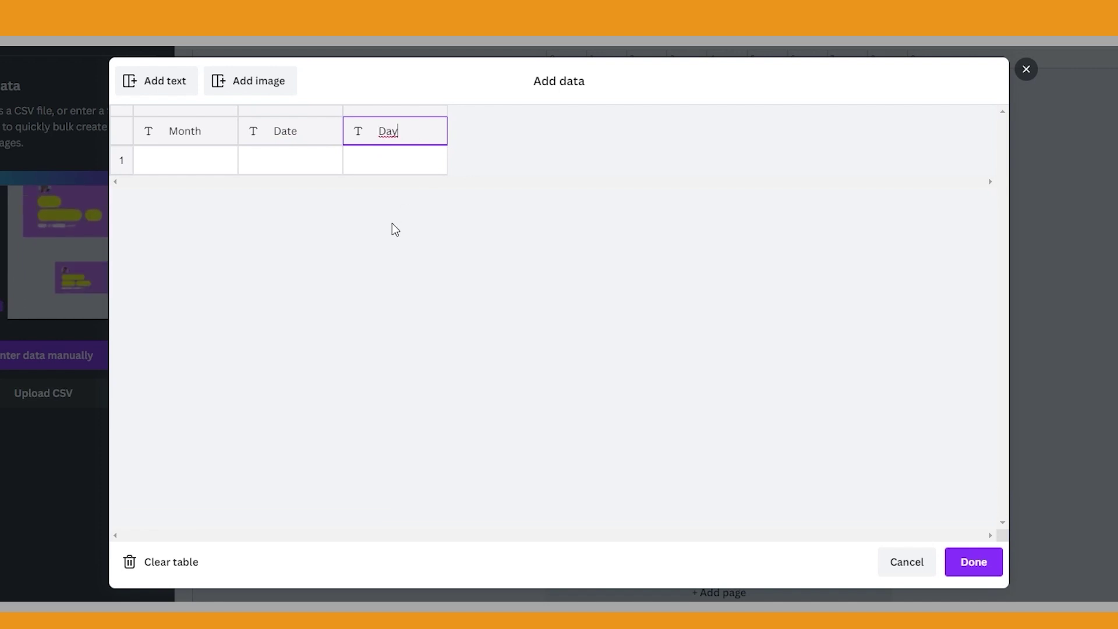
Paste the 13 rows, September 25 to October 7, into the table and confirm it
left_click(191, 166)
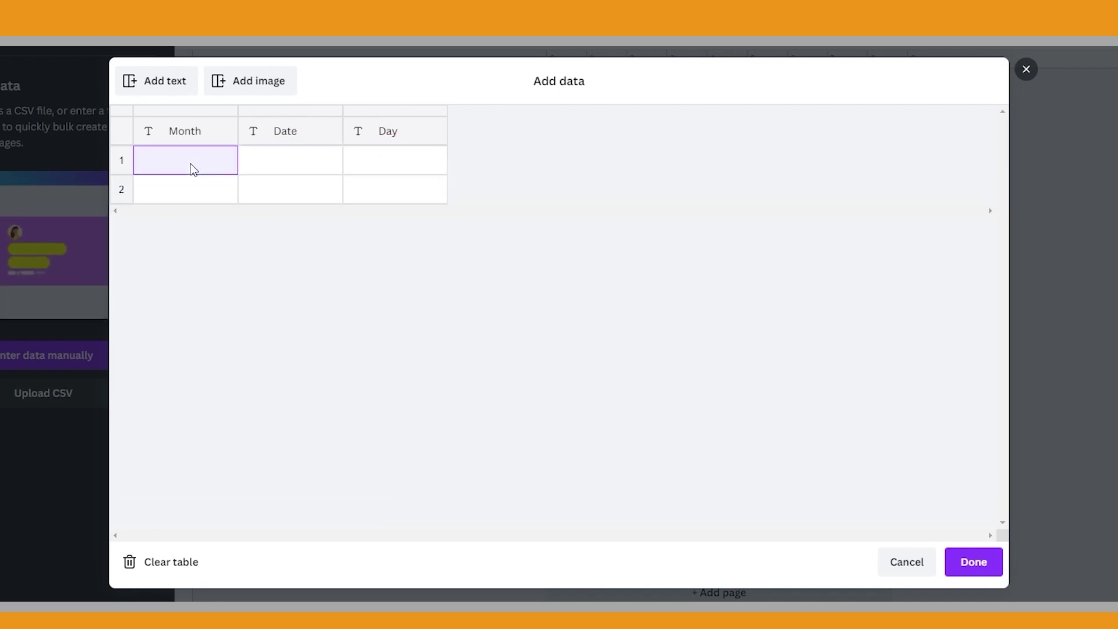
left_click(189, 193)
left_click(181, 219)
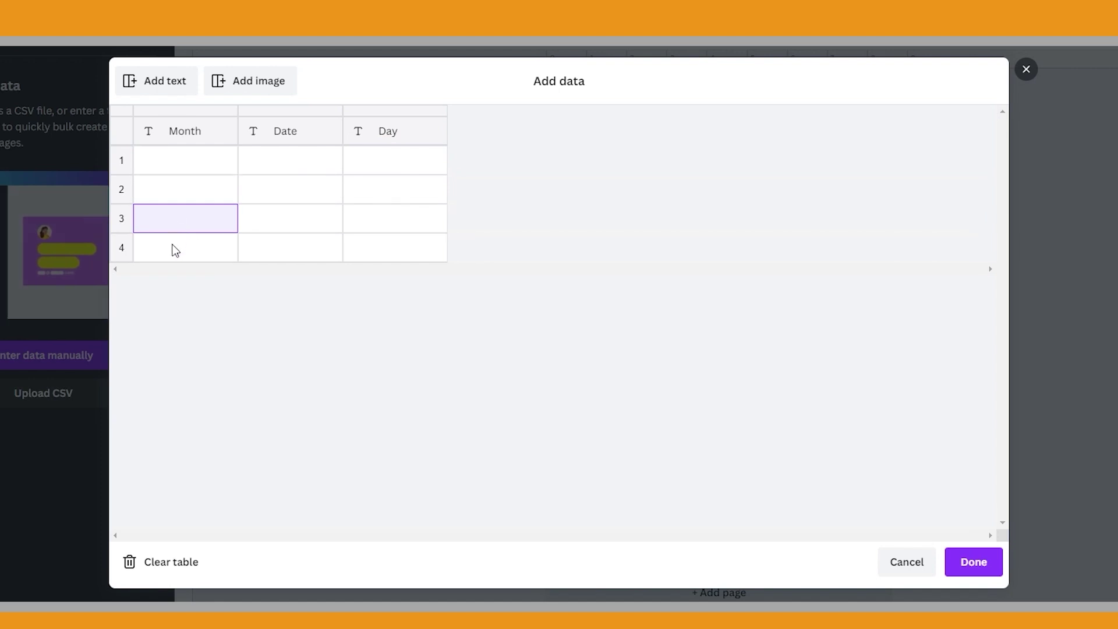
left_click(175, 249)
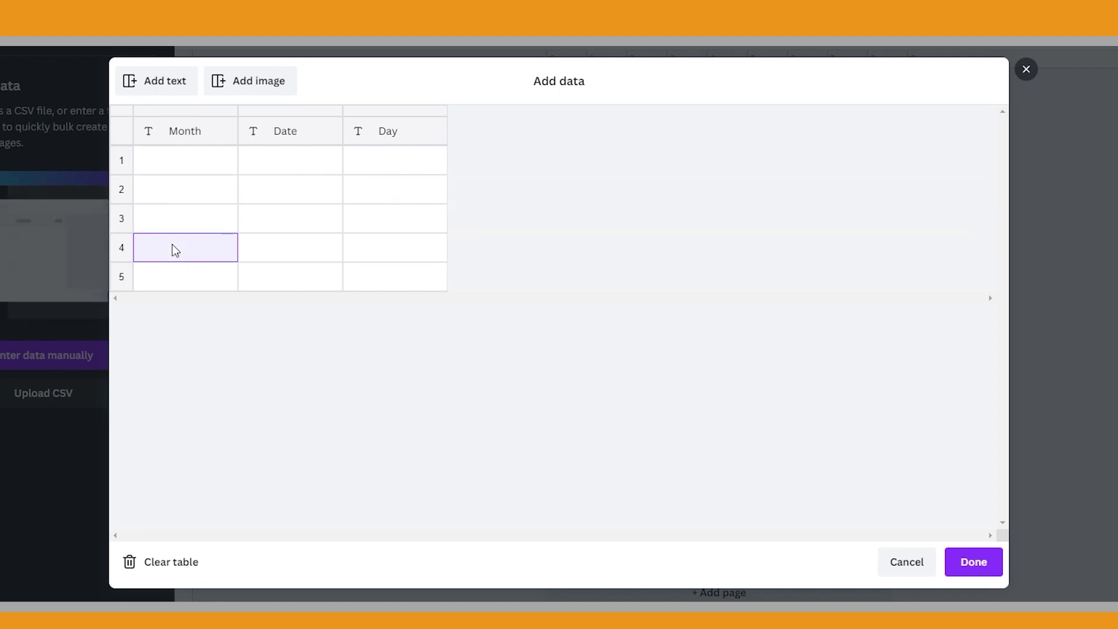
left_click(187, 163)
left_click(280, 162)
left_click(390, 169)
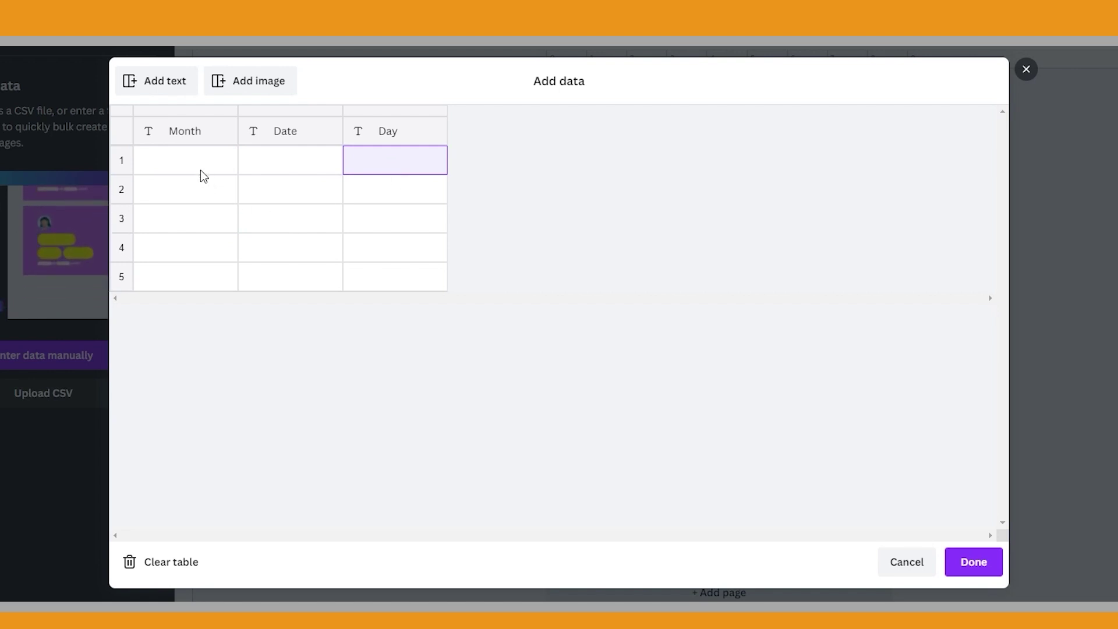
left_click(187, 163)
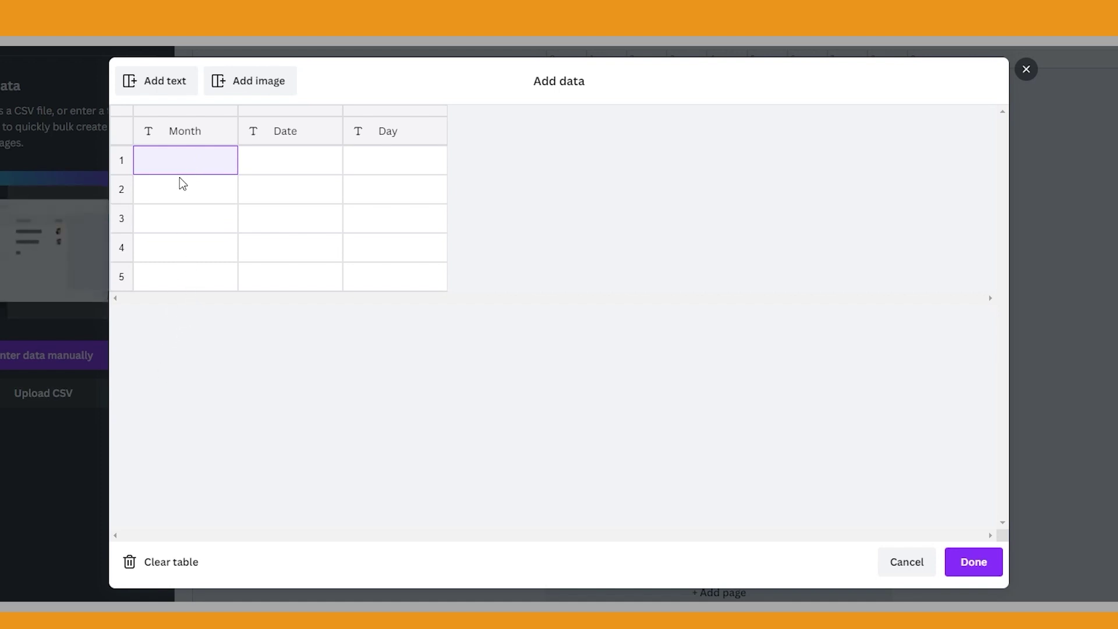
type("SEPTEMBER\t25\tMonday SEPTEMBER\t26\tTuesday SEPTEMBER\t27\tWednesday SEPTEMBER\t28\tThursday SEPTEMBER\t29\tFriday SEPTEMBER\t30\tSaturday OCTOBER\t1\tSunday OCTOBER\t2\tMonday OCTOBER\t3\tTuesday OCTOBER\t4\tWednesday OCTOBER\t5\tThursday OCTOBER\t6\tFriday OCTOBER\t7\tSaturday")
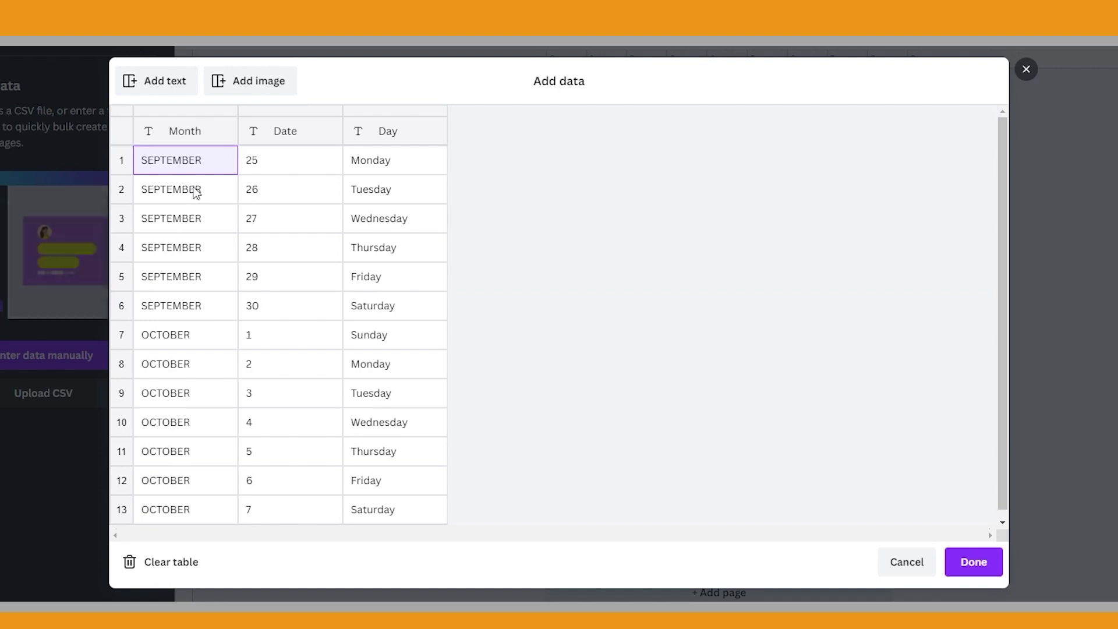
scroll(216, 262, "down", 1)
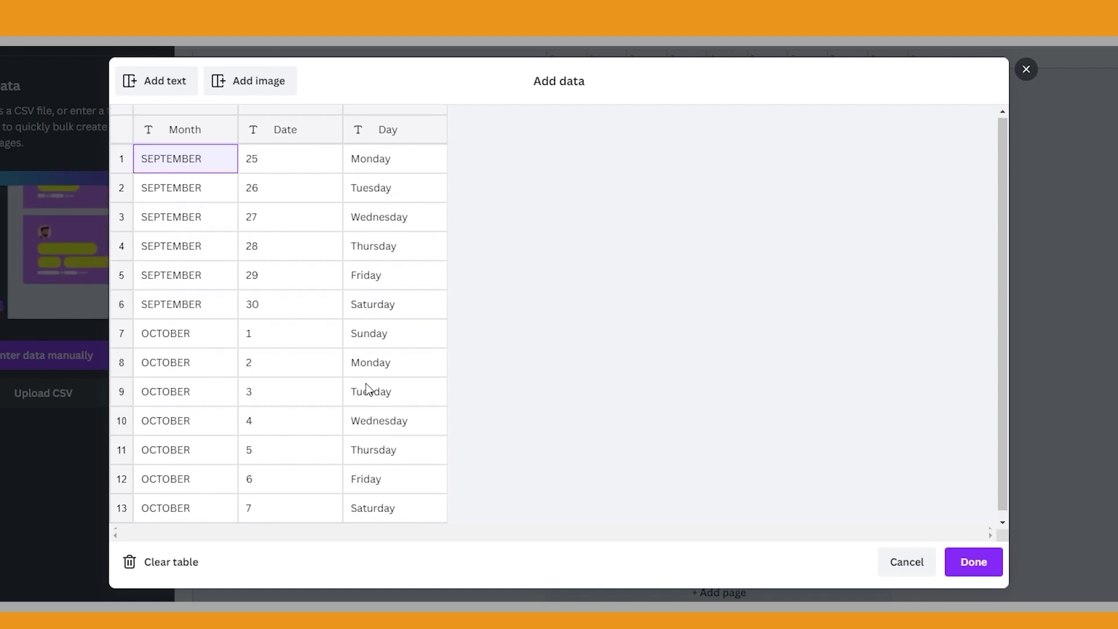
left_click(967, 565)
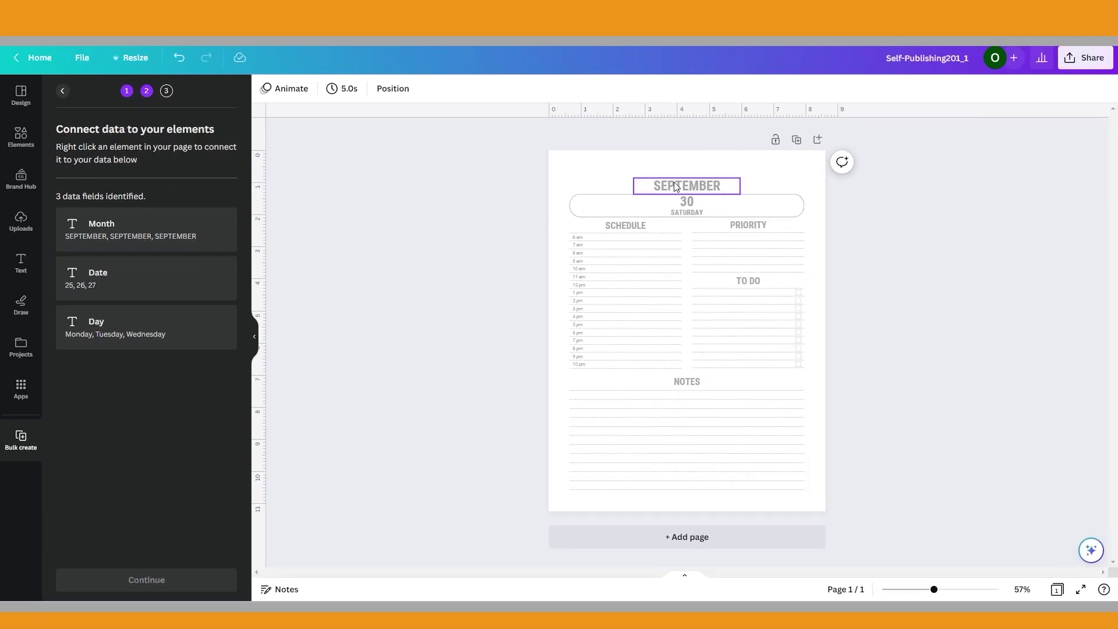
Connect the SEPTEMBER heading, 30 date number and SATURDAY text to the Month, Date and Day fields
left_click(675, 184)
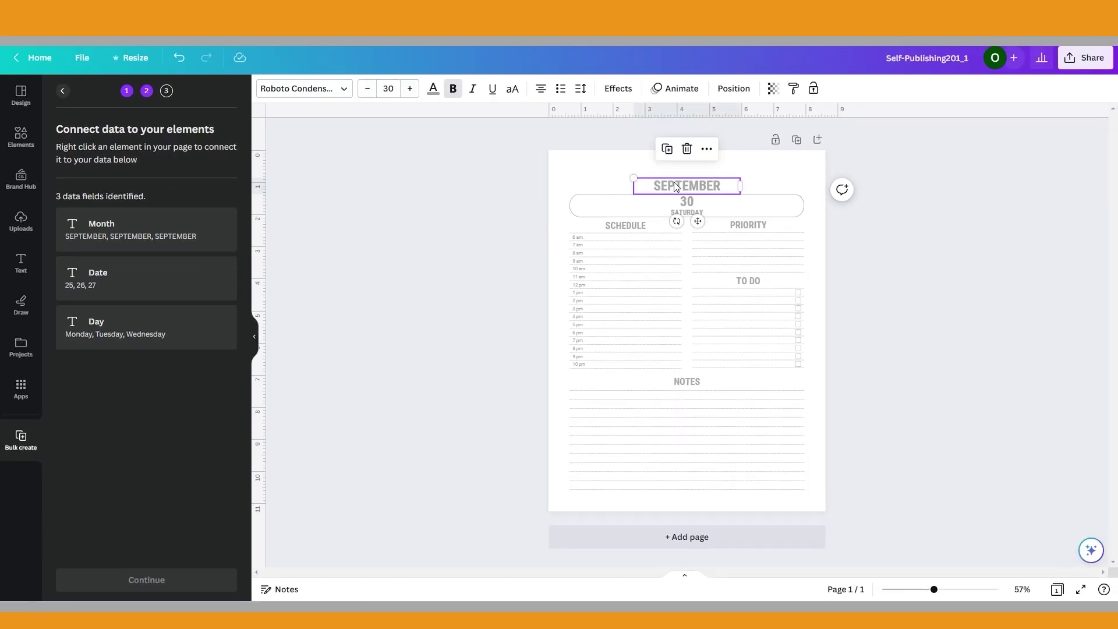
right_click(674, 183)
mouse_move(795, 382)
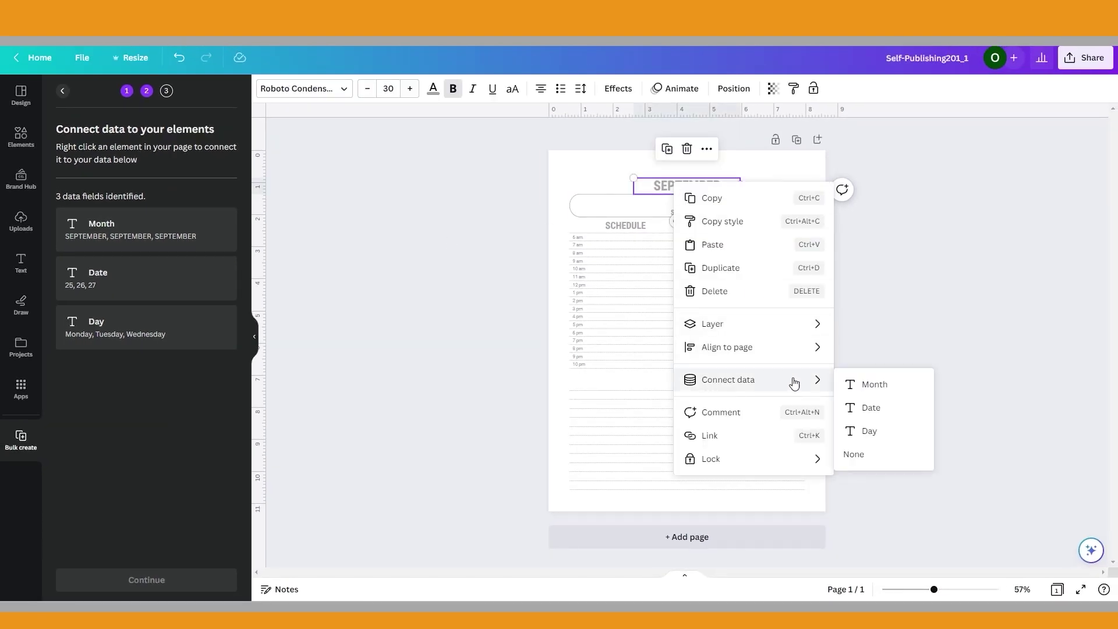
left_click(876, 385)
left_click(689, 204)
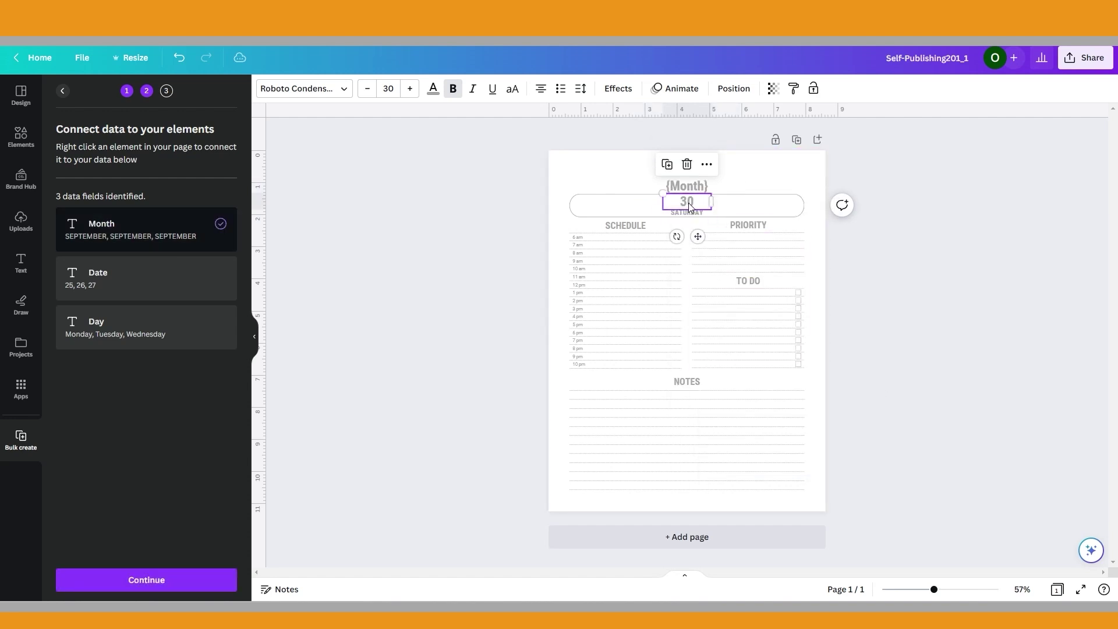
right_click(689, 206)
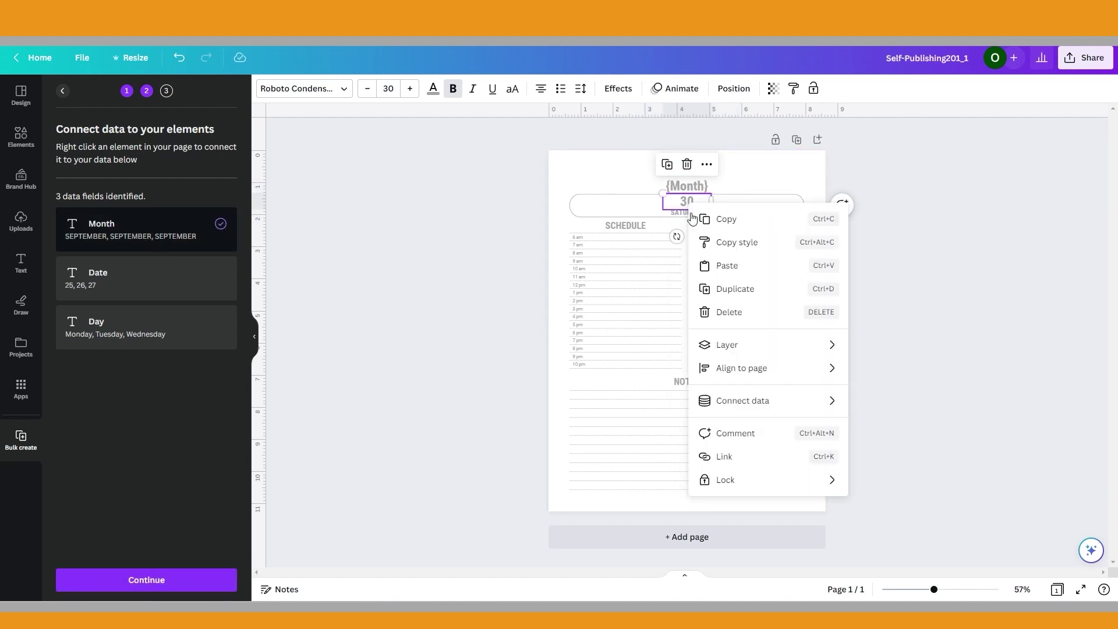
mouse_move(775, 411)
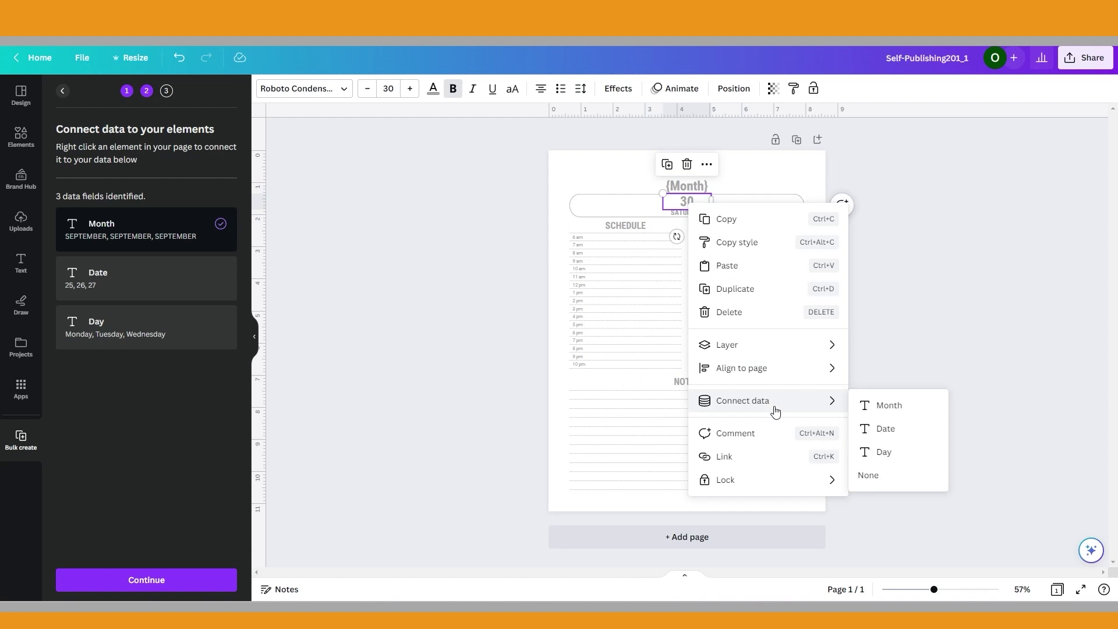
left_click(886, 433)
left_click(690, 213)
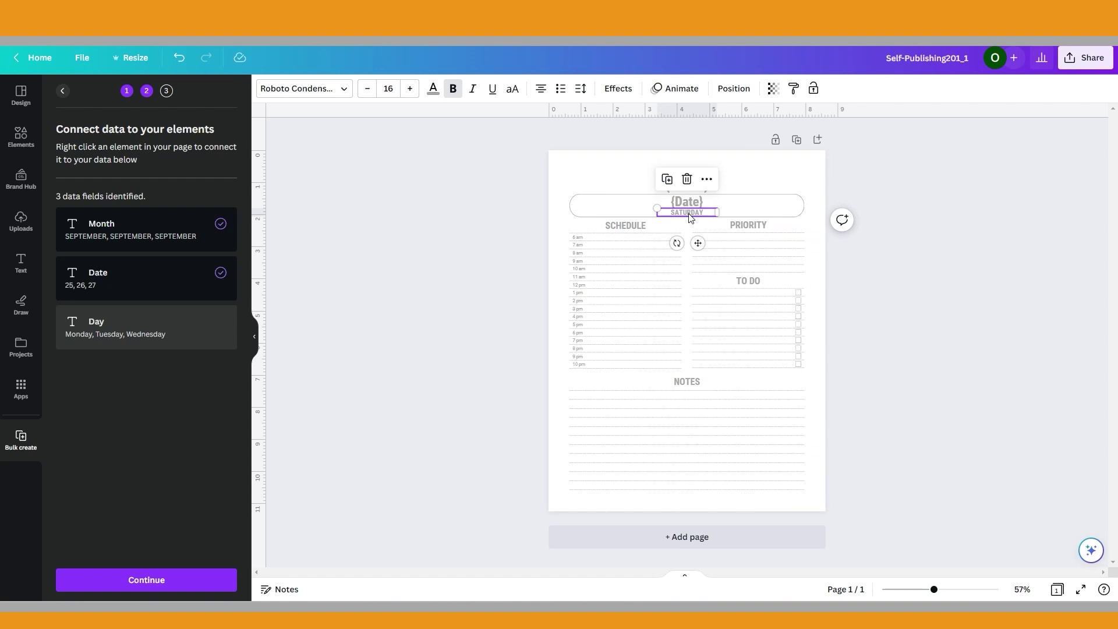
right_click(691, 215)
mouse_move(781, 413)
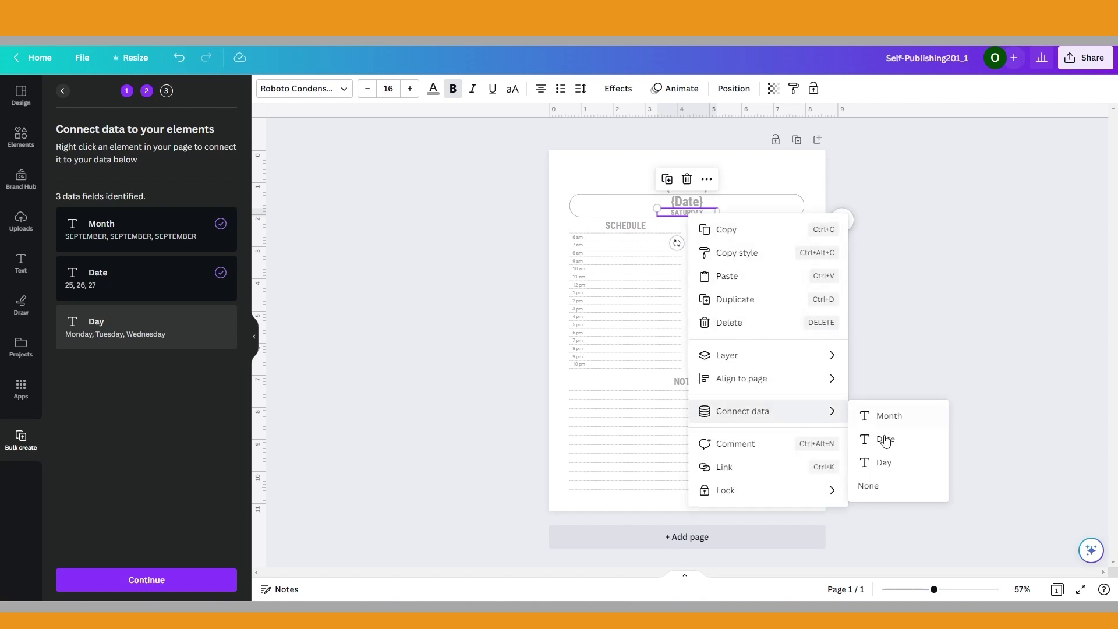
left_click(891, 471)
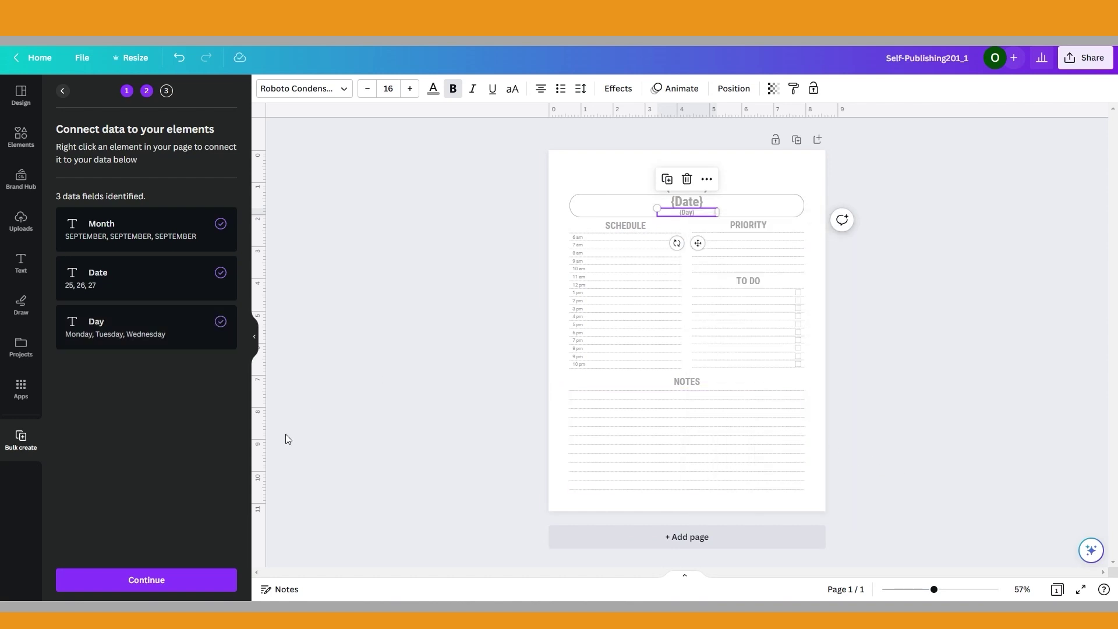
left_click(169, 573)
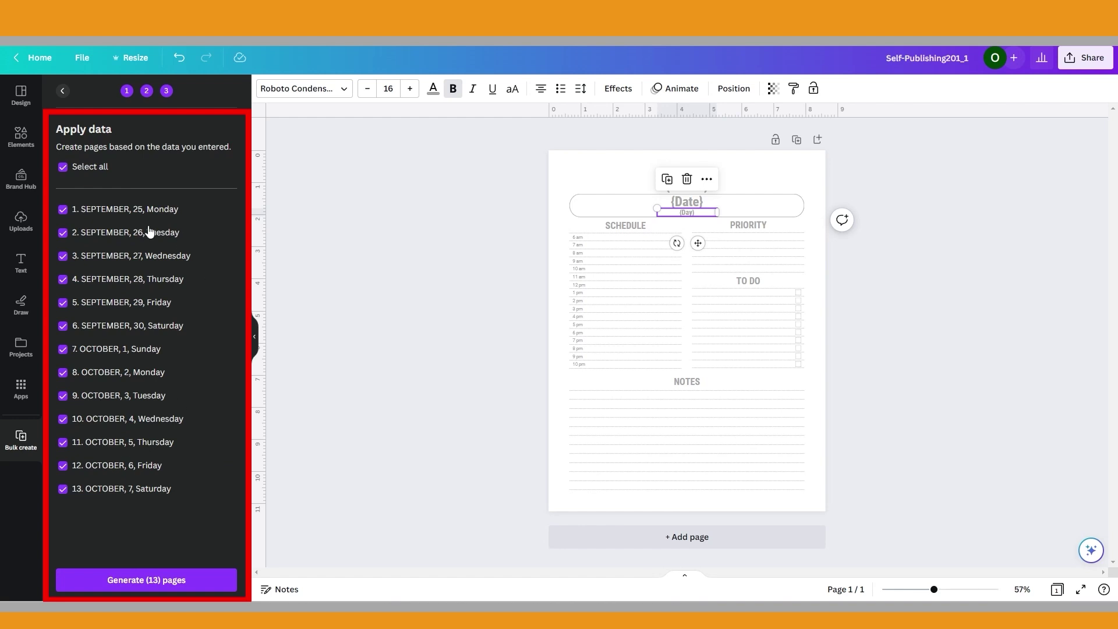
Keep all 13 date rows selected and generate the 13 planner pages
left_click(173, 582)
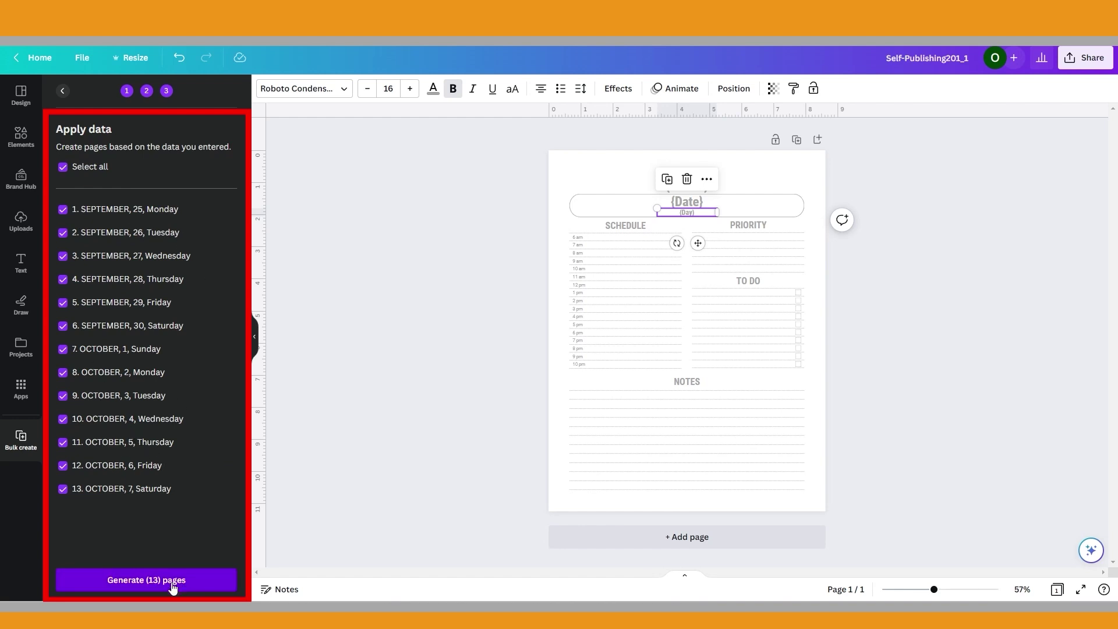
left_click(63, 168)
left_click(63, 167)
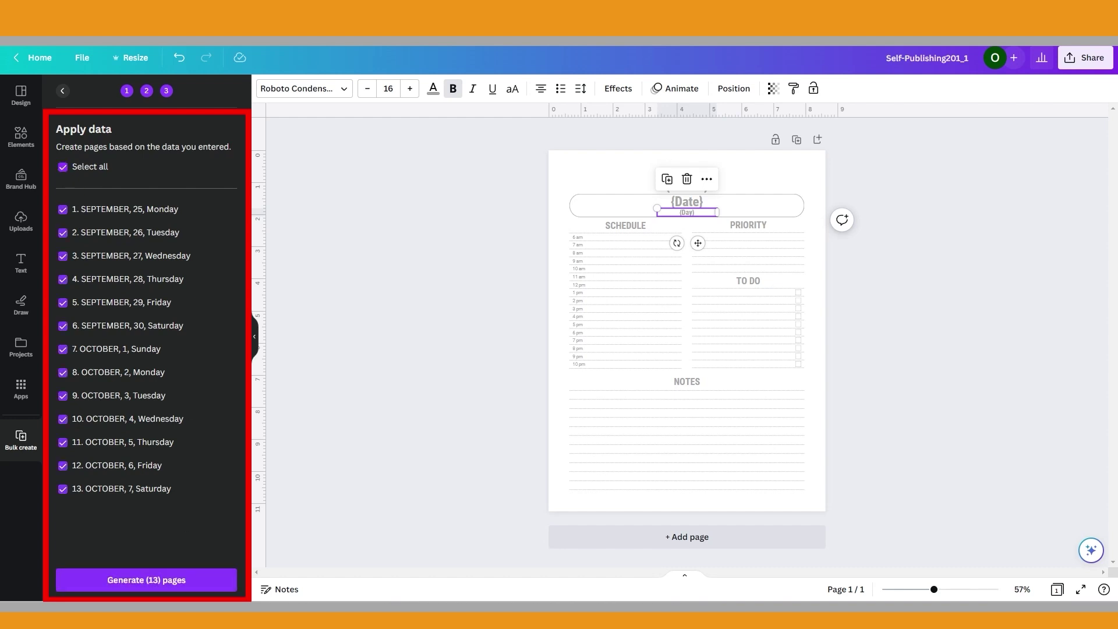
left_click(172, 586)
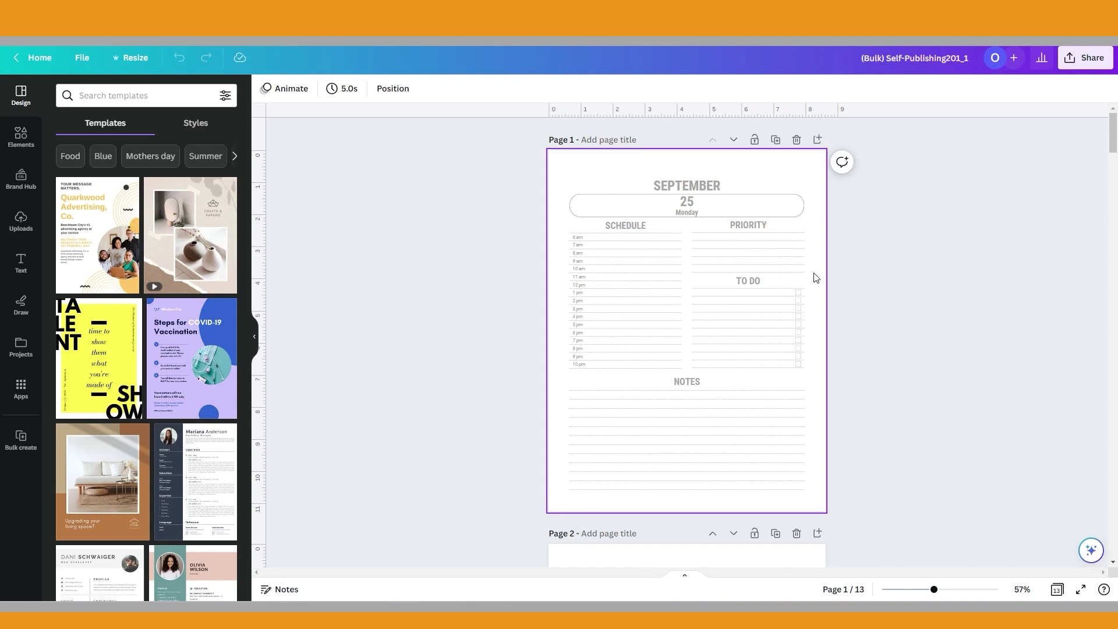
scroll(815, 278, "down", 3)
scroll(815, 284, "down", 5)
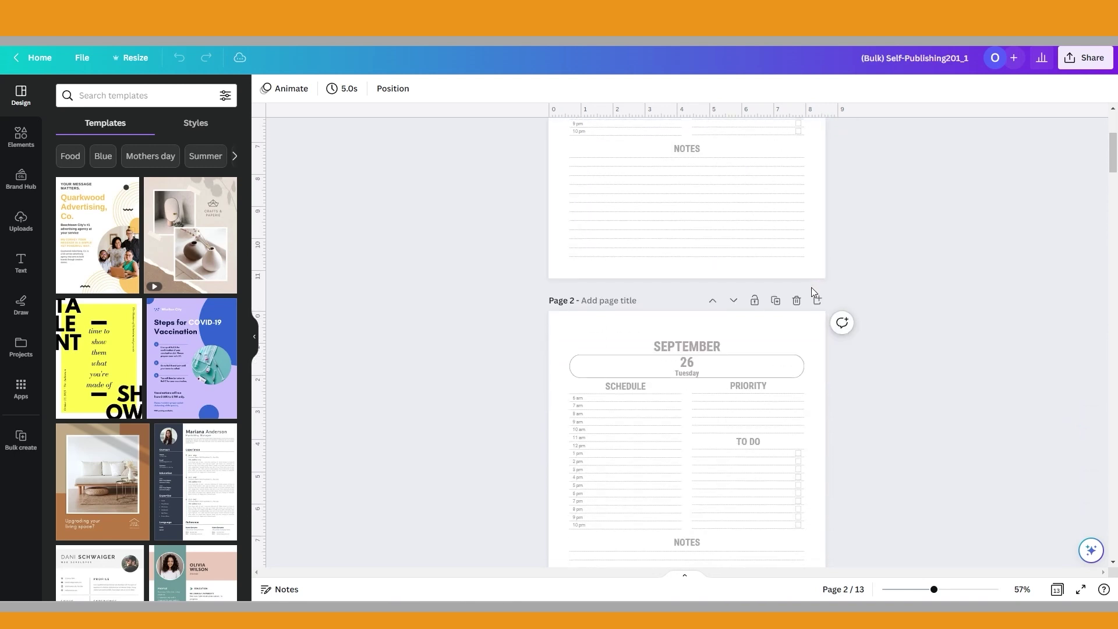
scroll(821, 311, "down", 9)
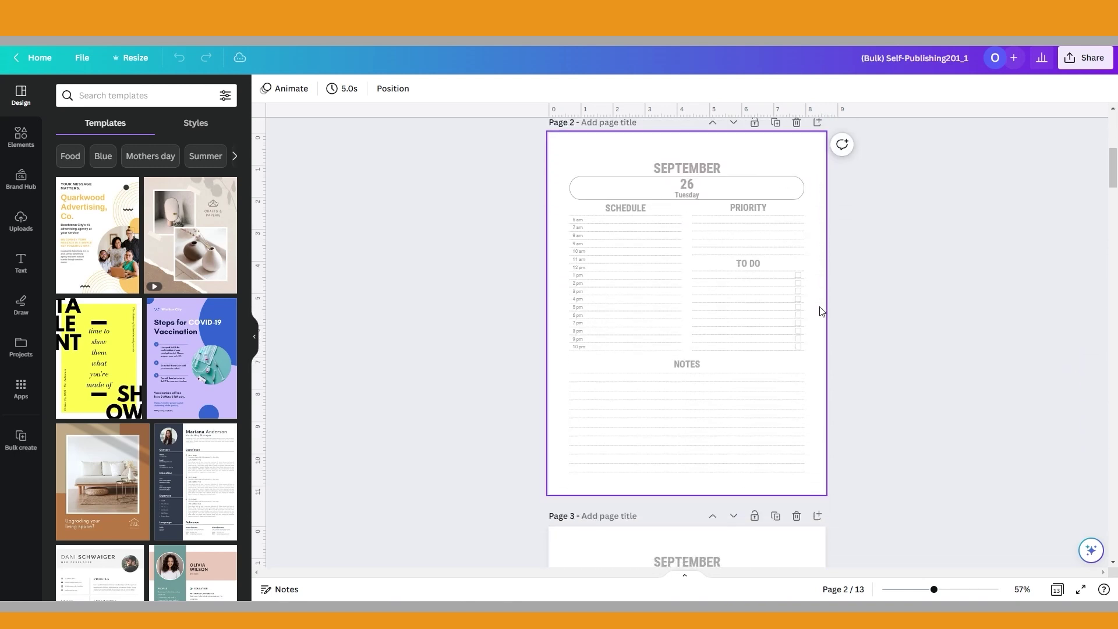
scroll(822, 311, "down", 6)
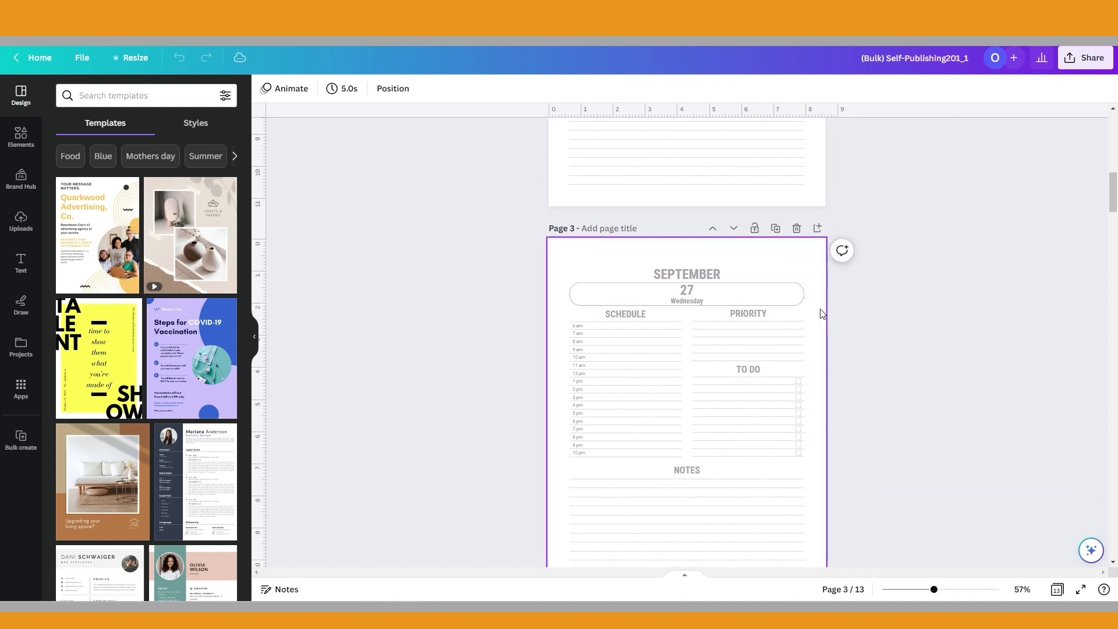
scroll(822, 314, "down", 6)
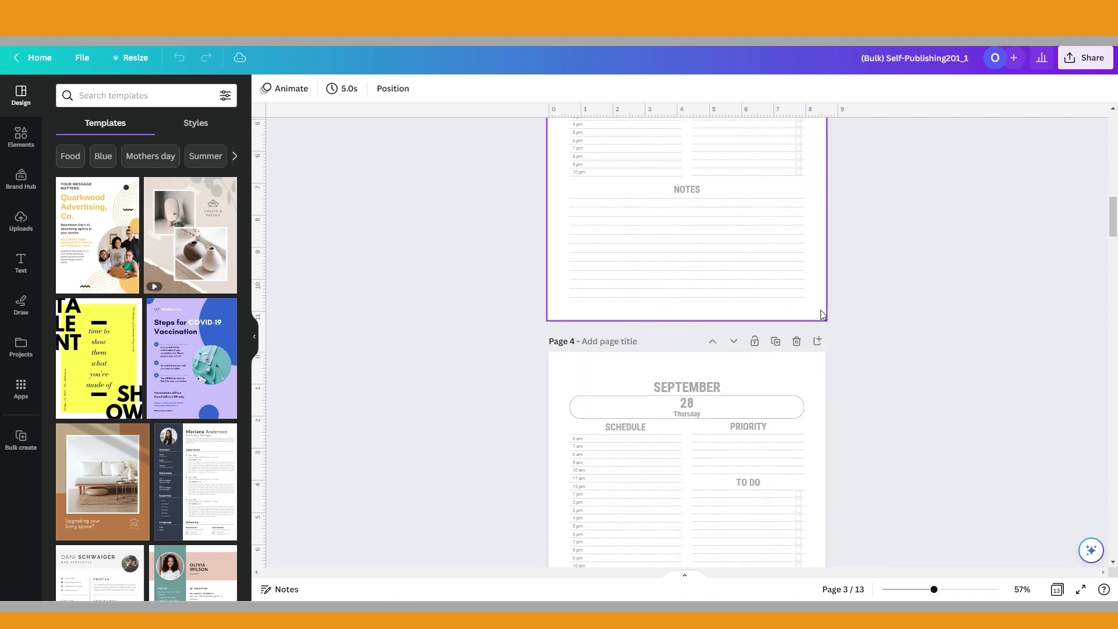
scroll(822, 314, "down", 6)
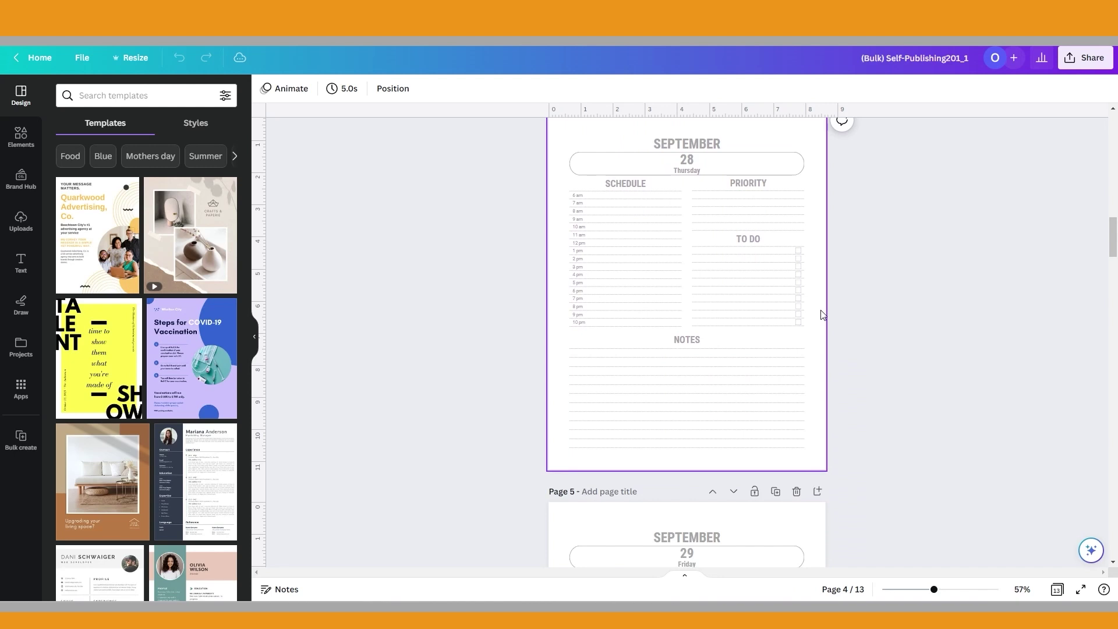
scroll(822, 315, "down", 7)
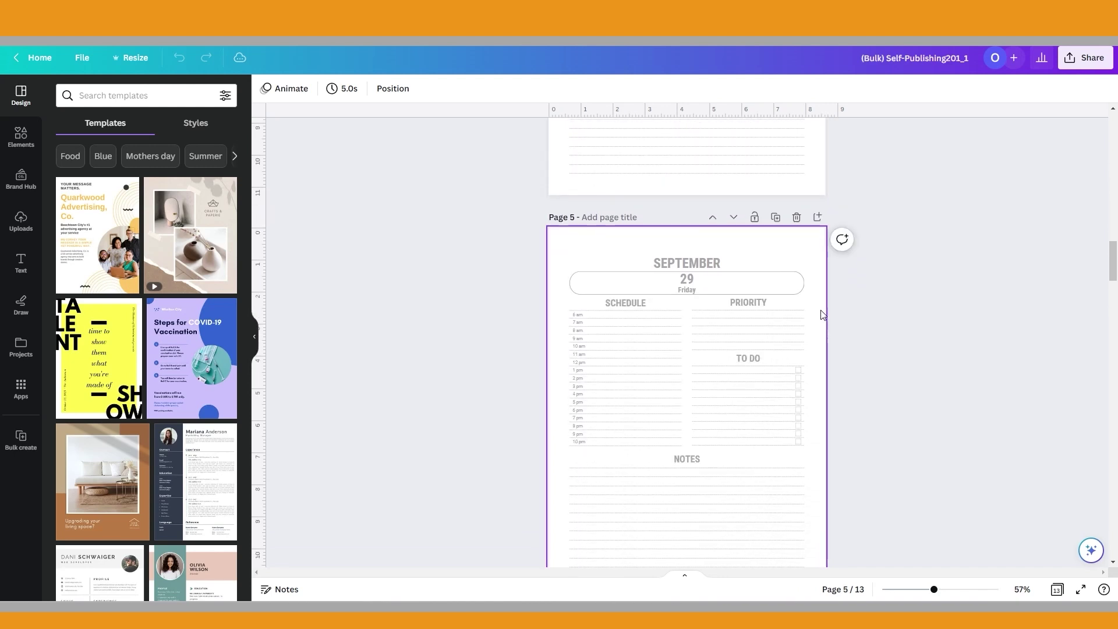
scroll(822, 315, "down", 9)
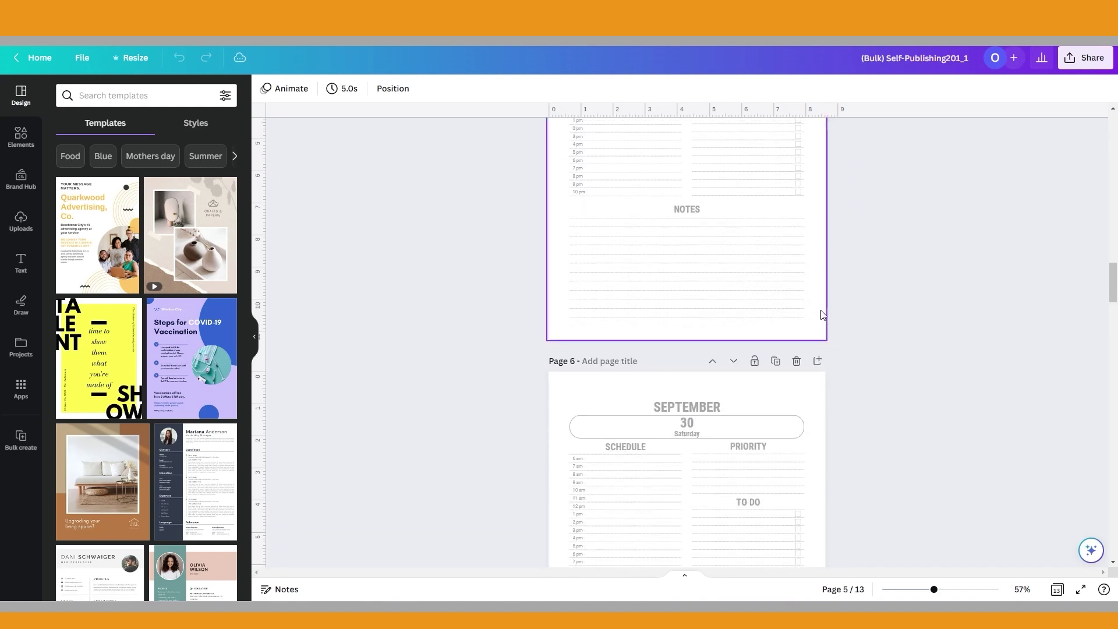
scroll(822, 314, "down", 10)
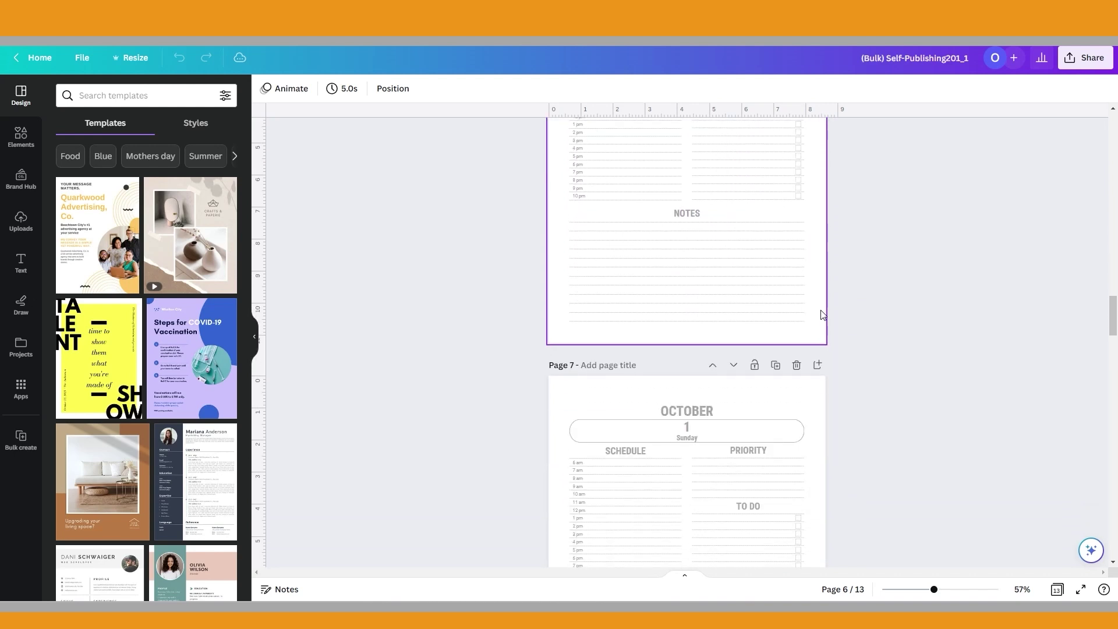
scroll(822, 314, "down", 6)
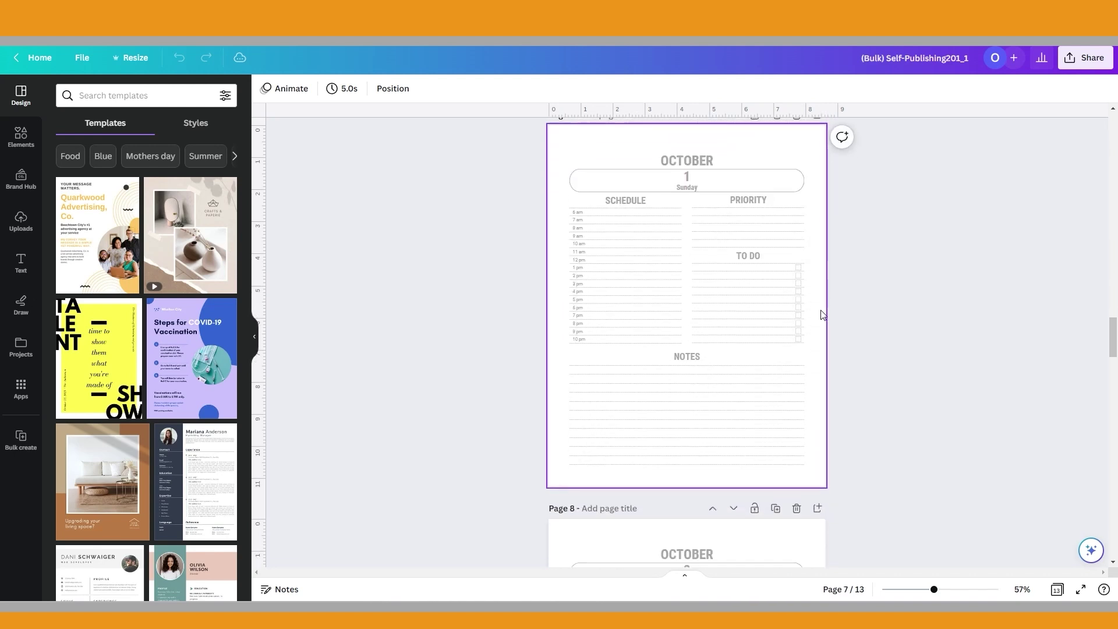
scroll(822, 314, "down", 7)
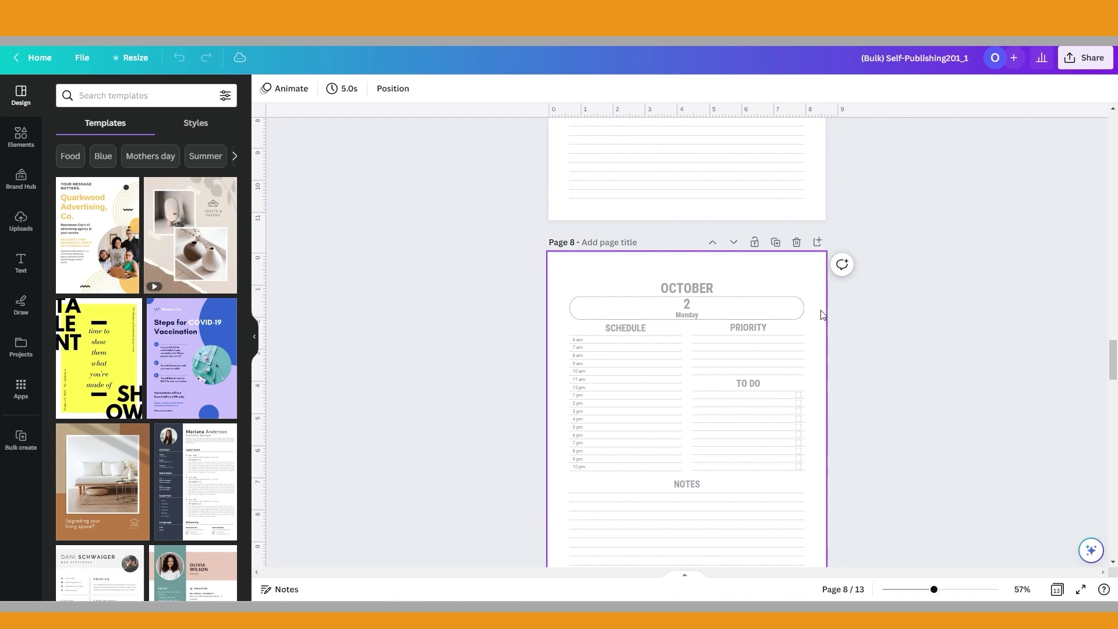
scroll(822, 315, "down", 4)
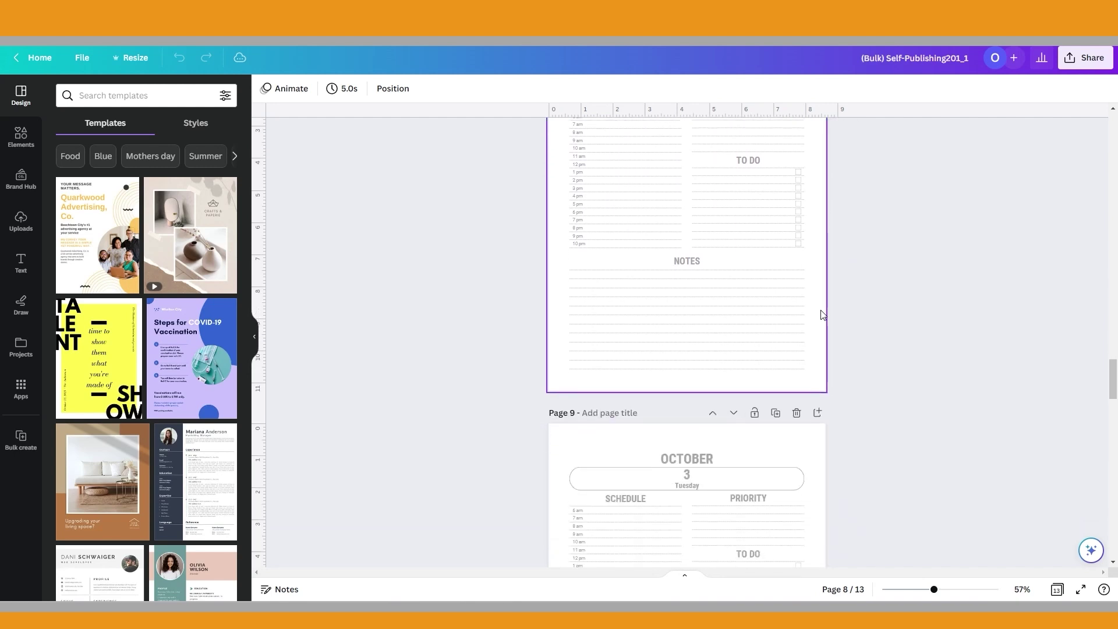
scroll(821, 315, "down", 6)
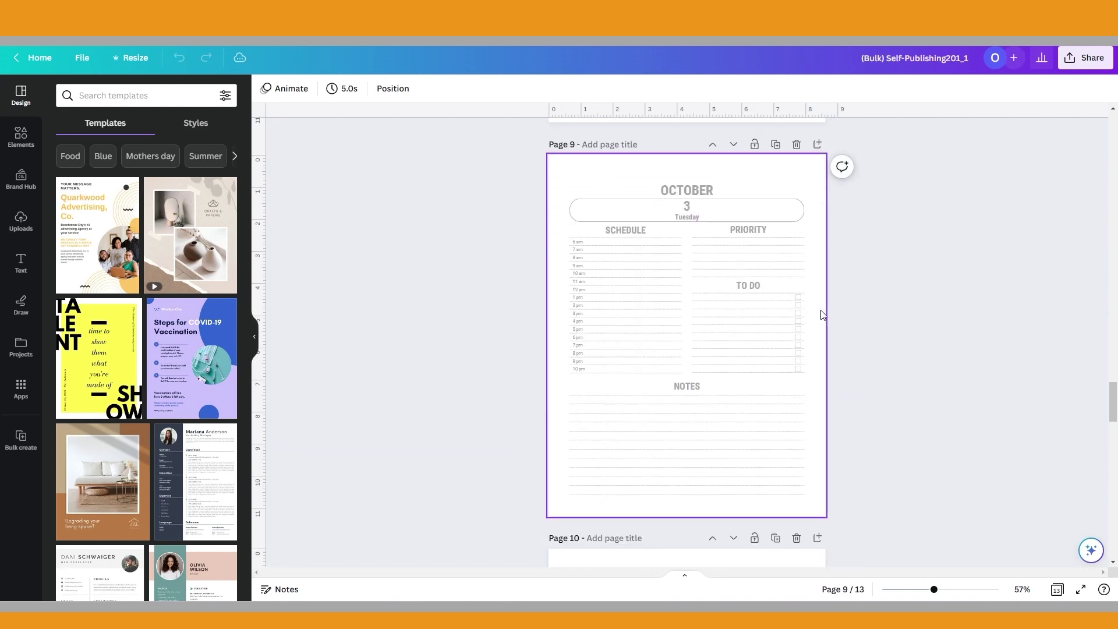
scroll(822, 315, "down", 7)
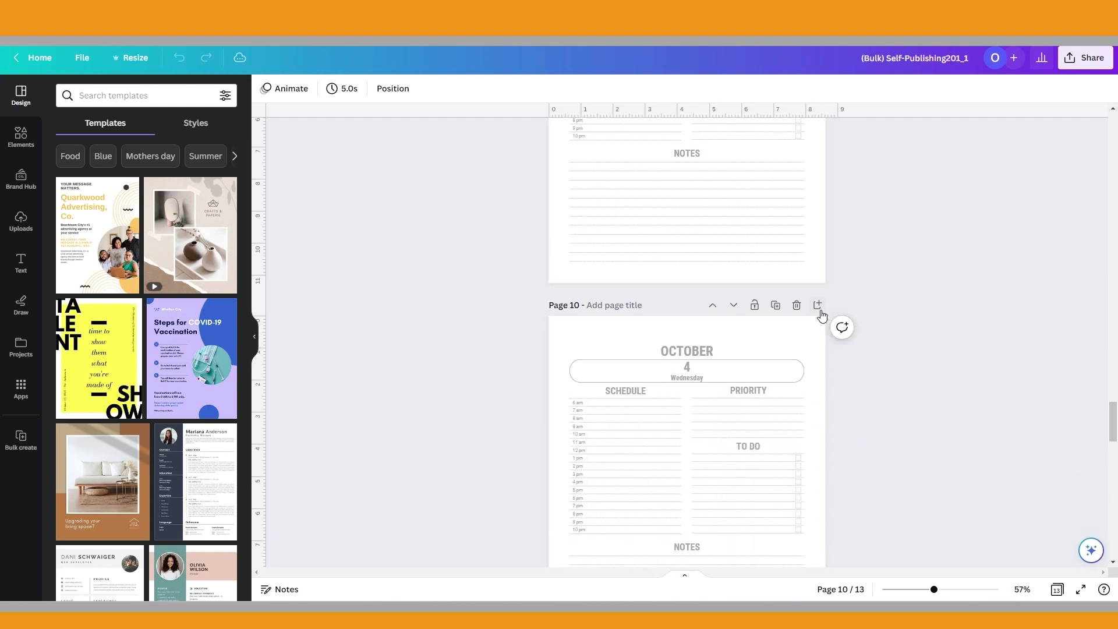
scroll(821, 315, "down", 6)
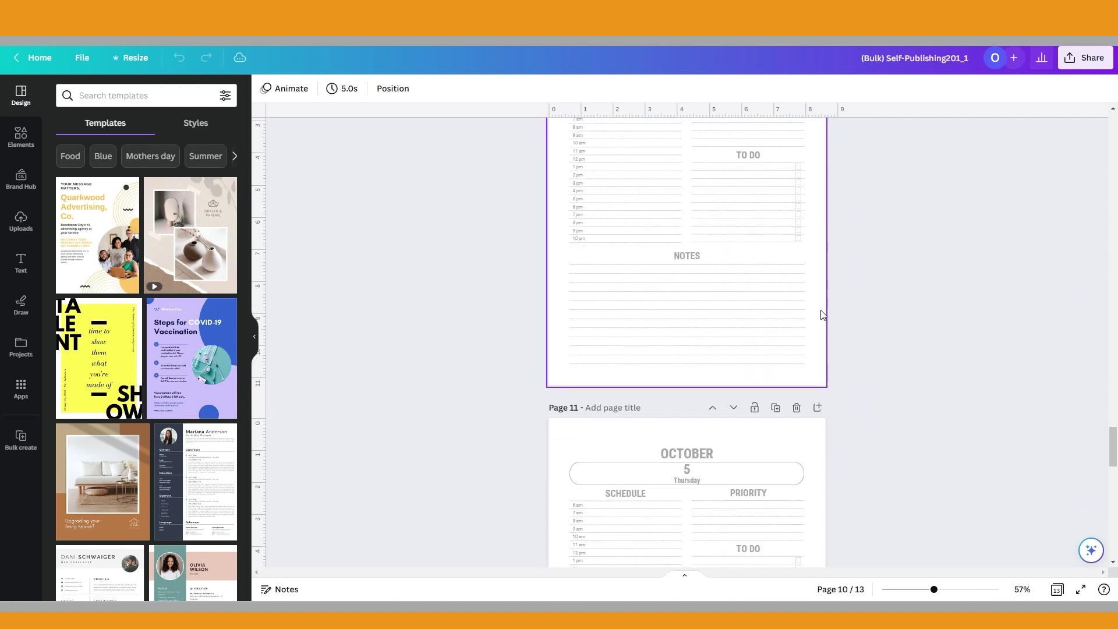
scroll(821, 315, "down", 6)
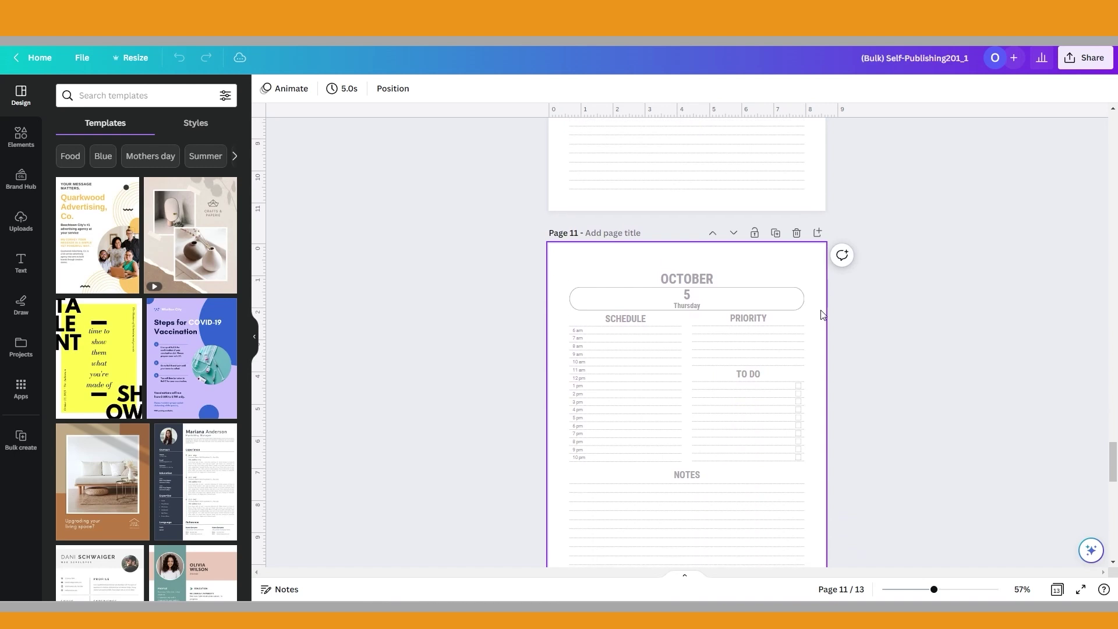
scroll(821, 315, "down", 5)
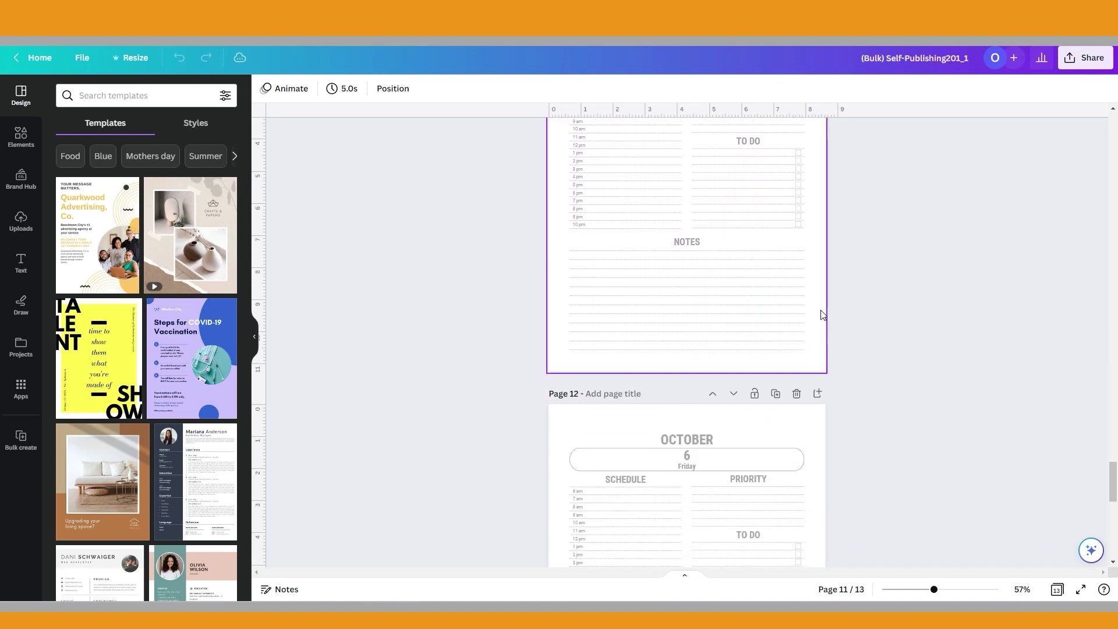
scroll(821, 315, "down", 7)
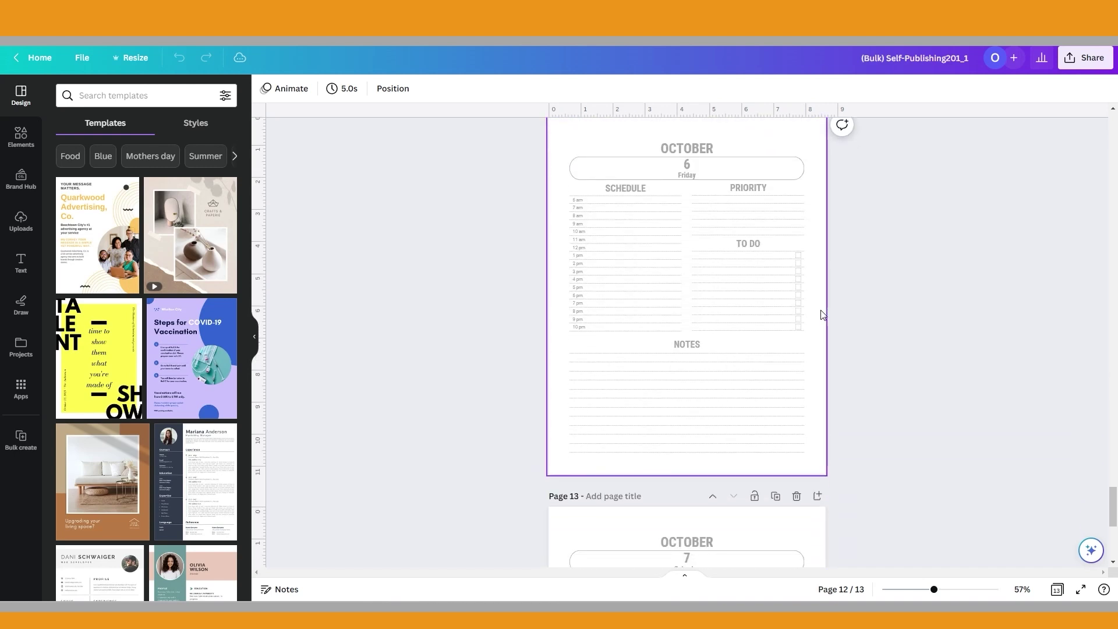
scroll(821, 315, "down", 5)
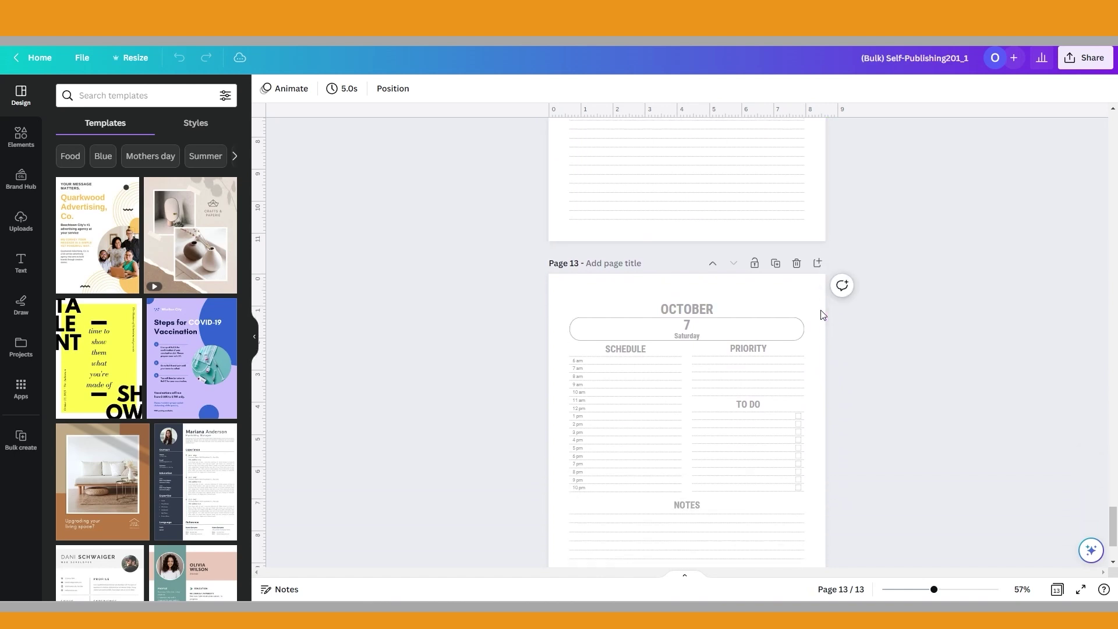
scroll(821, 315, "down", 1)
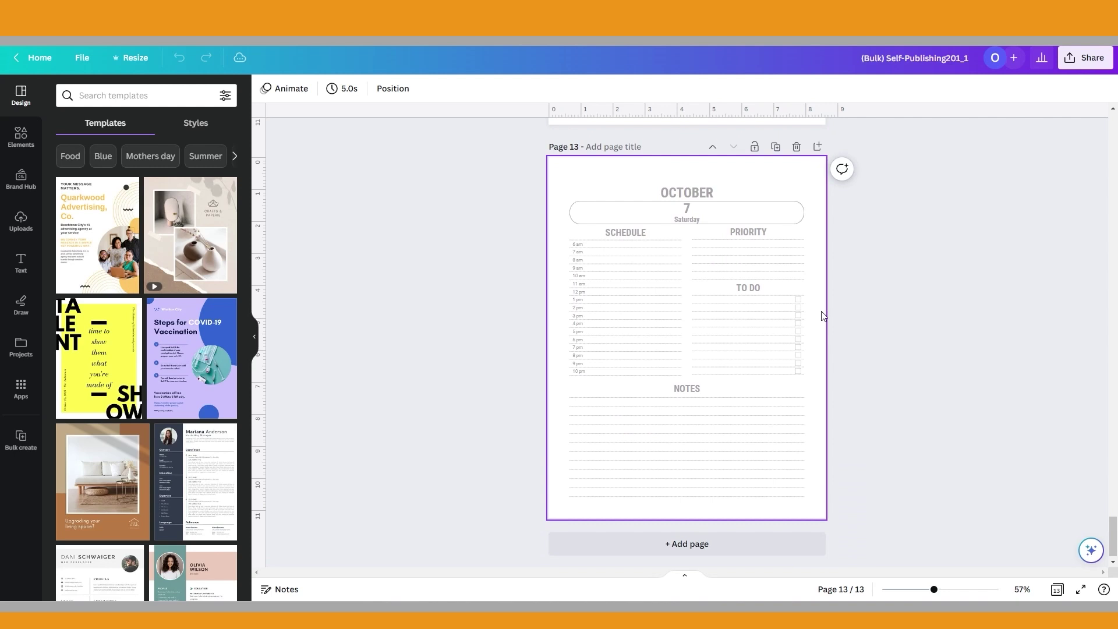
Switch the 13-page planner to Grid view
left_click(1057, 591)
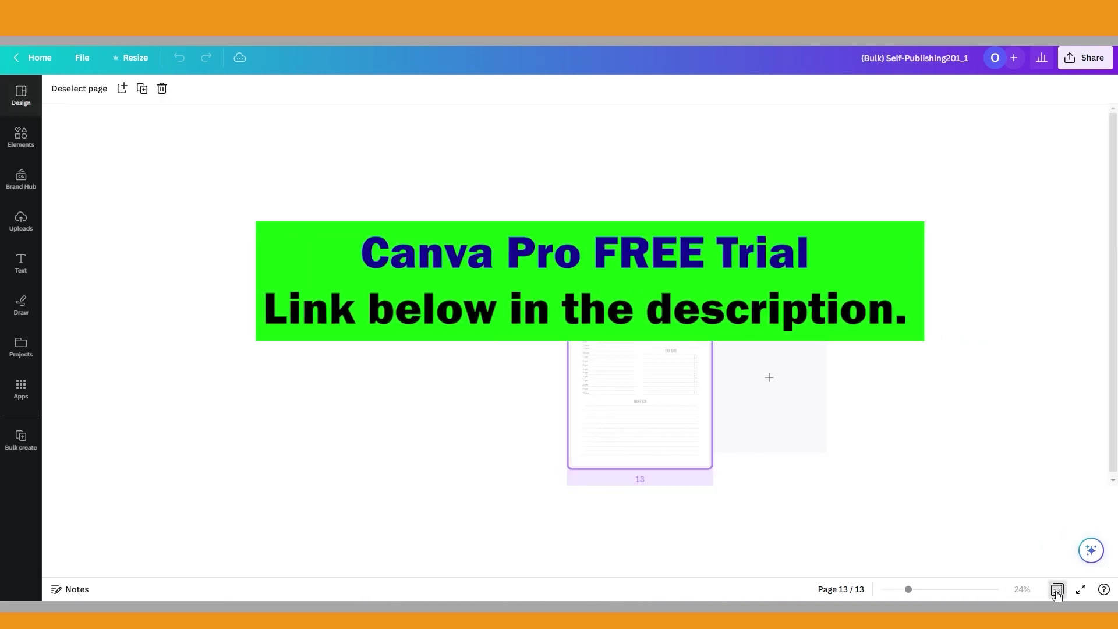